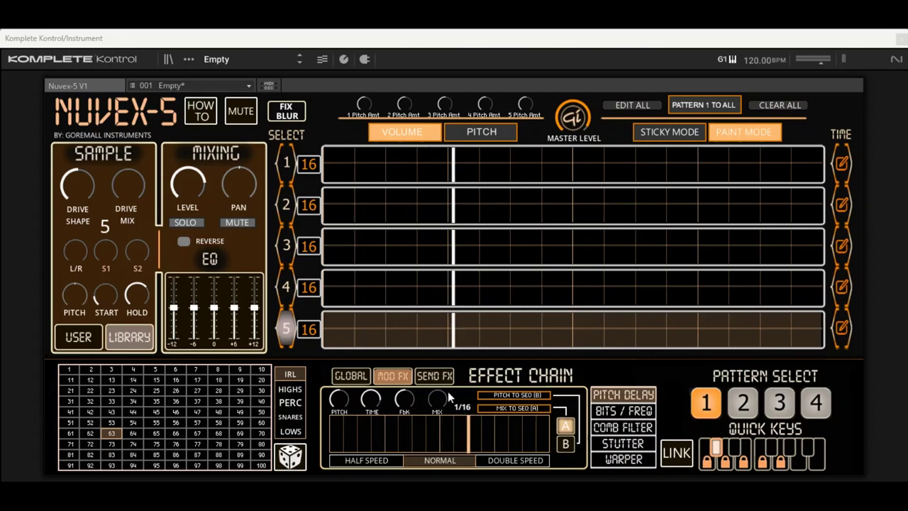
Look through the presets in the DANCE (120 BPM Range) bank, then leave the list without loading one.
left_click(213, 85)
mouse_move(232, 101)
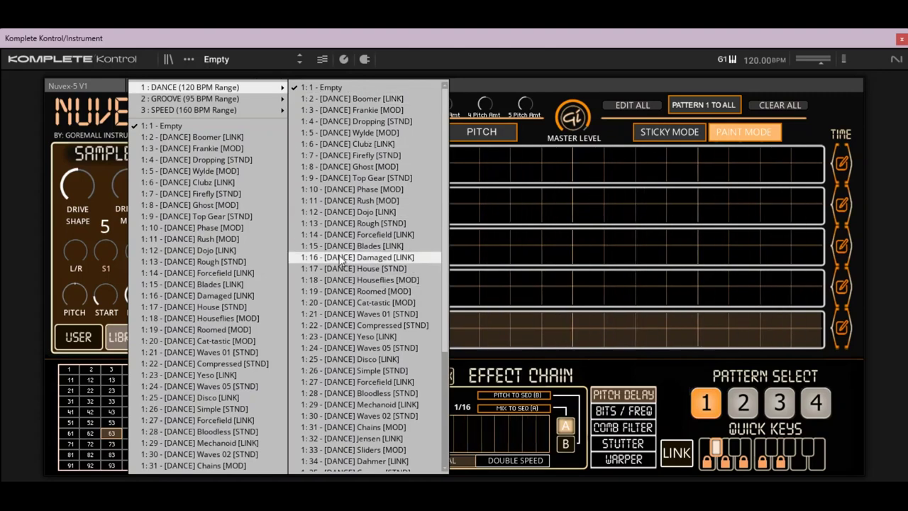
mouse_move(179, 91)
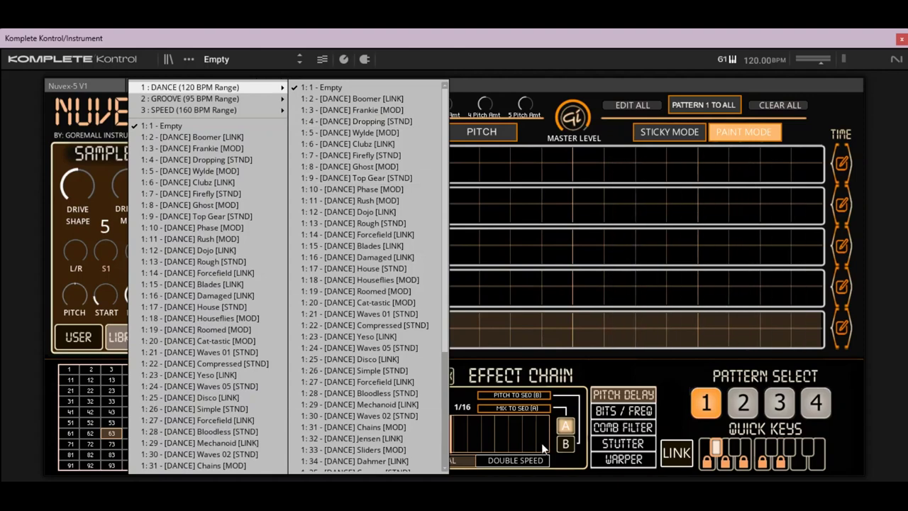
left_click(593, 416)
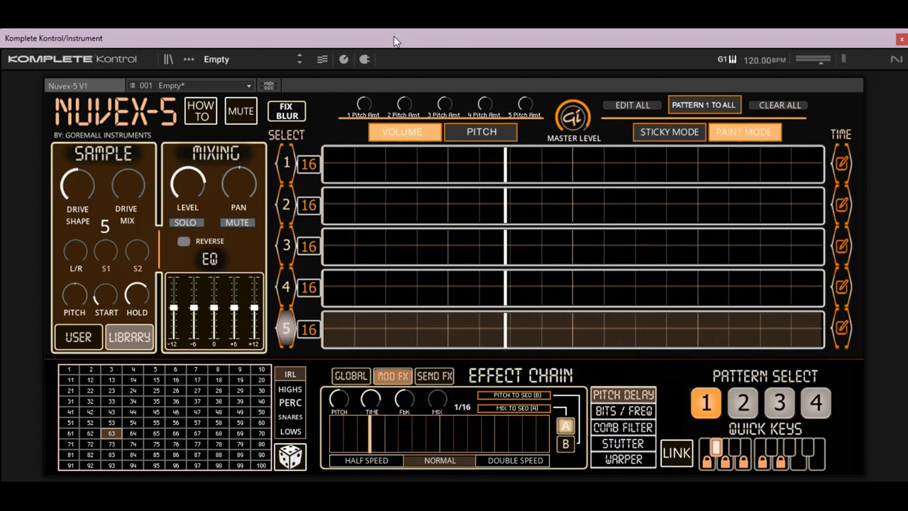
Go through the settings of tracks 1 to 4, switching track 4's mute on and back off.
left_click(286, 164)
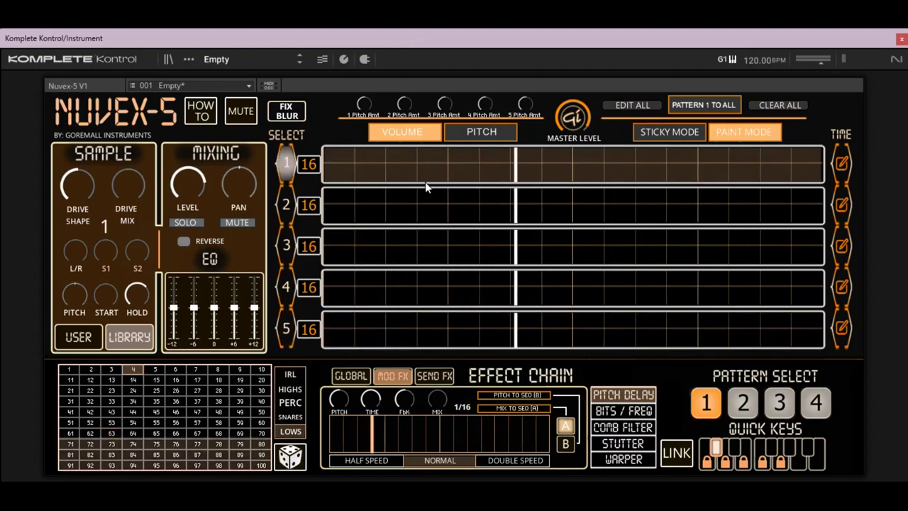
left_click(286, 204)
left_click(285, 245)
left_click(286, 287)
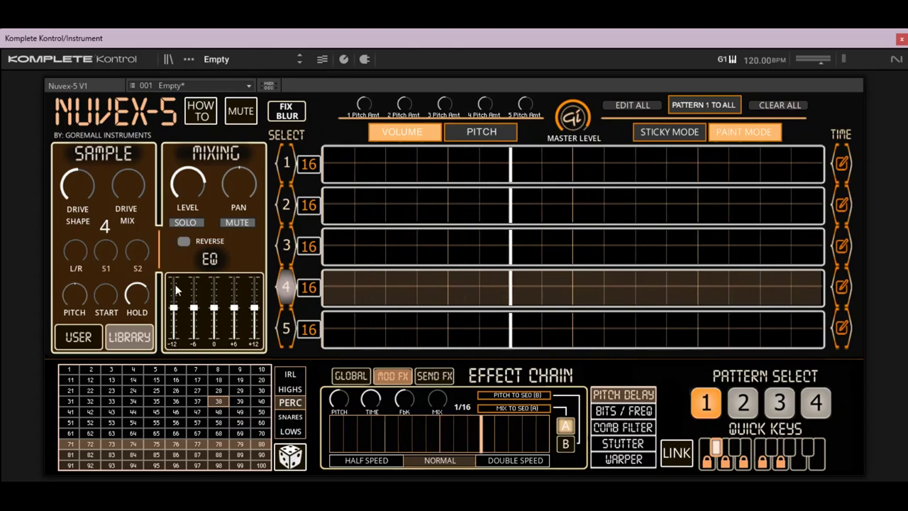
left_click(244, 224)
left_click(244, 223)
Select track 1, raise its Drive Mix to maximum and load LOWS library sample 5.
left_click(284, 164)
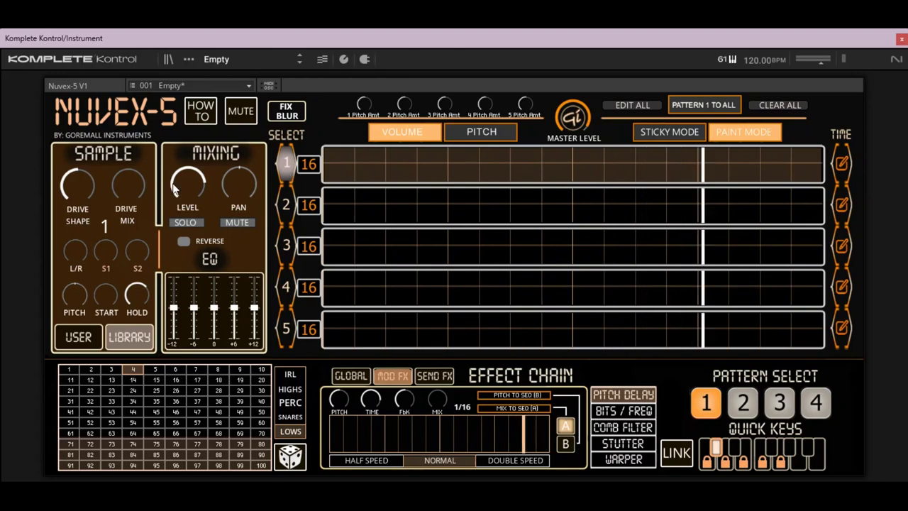
left_click_drag(133, 189, 144, 148)
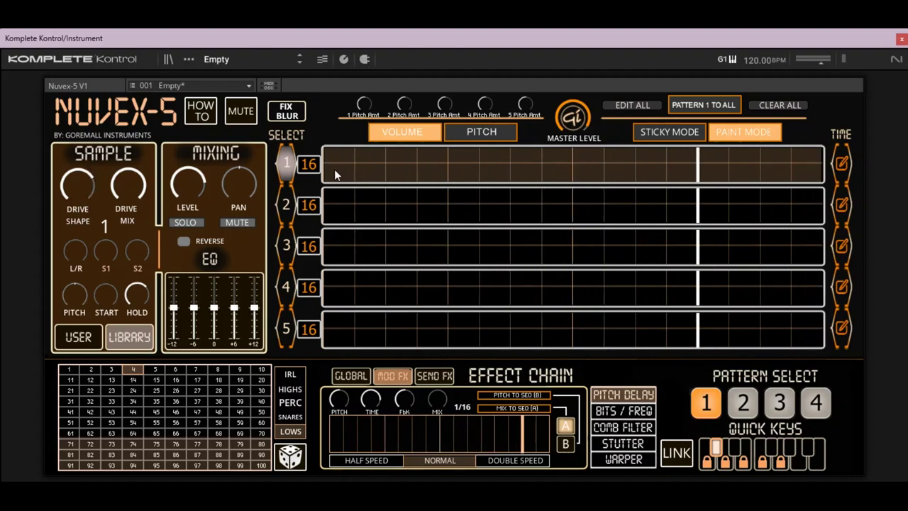
left_click(290, 399)
left_click(155, 369)
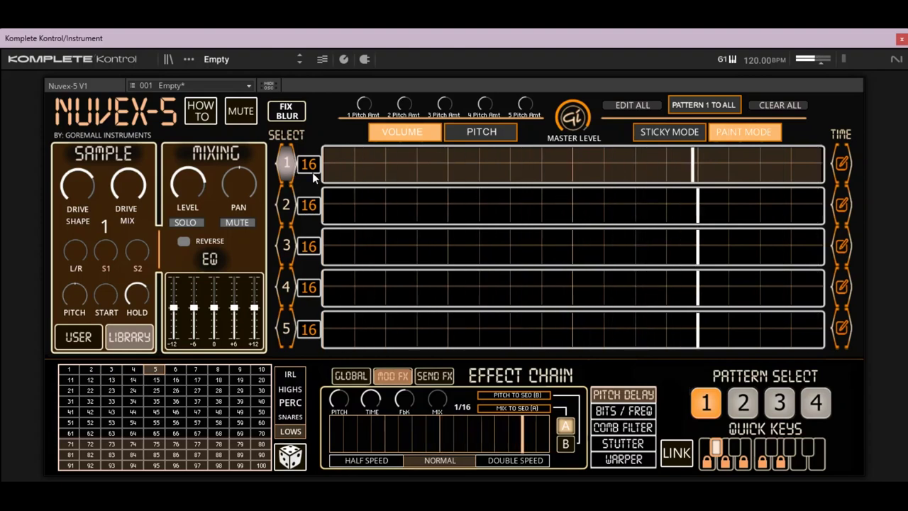
Paint full-volume hits on steps 1, 5, 9 and 13 of track 1.
left_click_drag(339, 179, 341, 141)
left_click(580, 165)
left_click(709, 164)
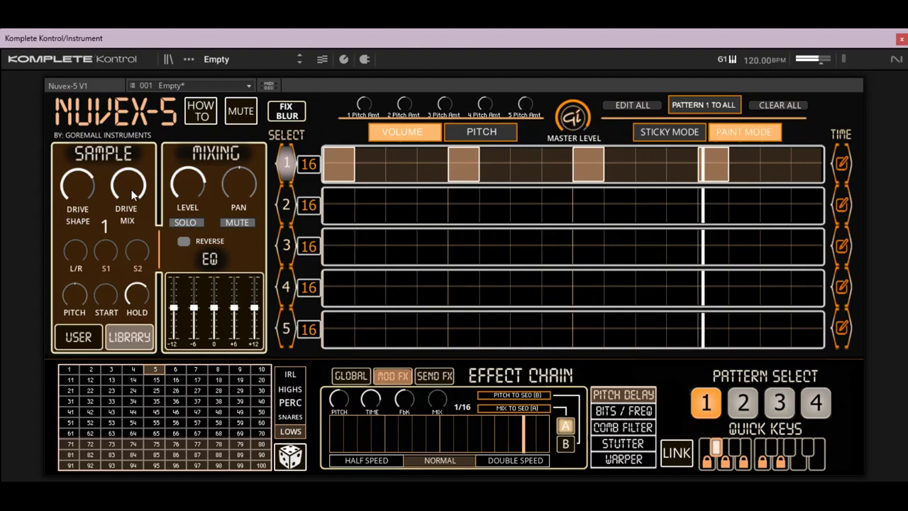
Adjust track 1's drive, with Drive Shape at maximum, and load LOWS library sample 23.
left_click_drag(134, 195, 138, 241)
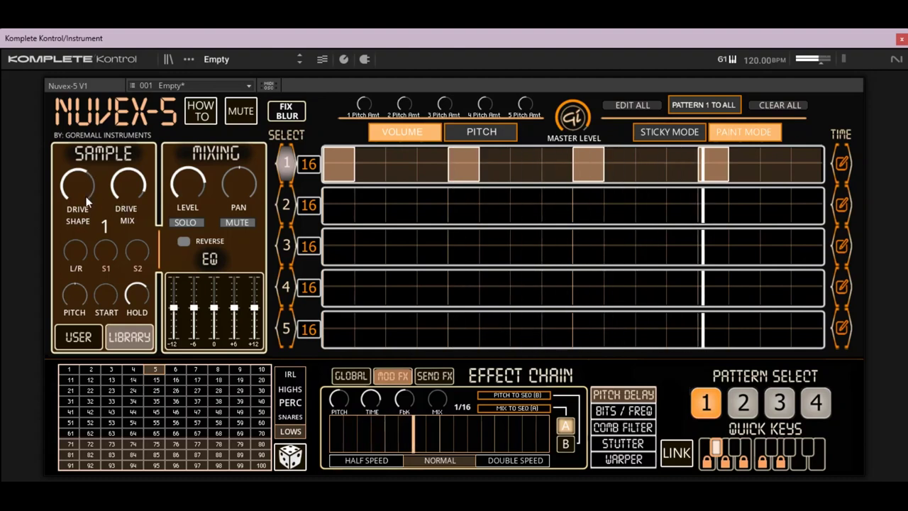
left_click(110, 390)
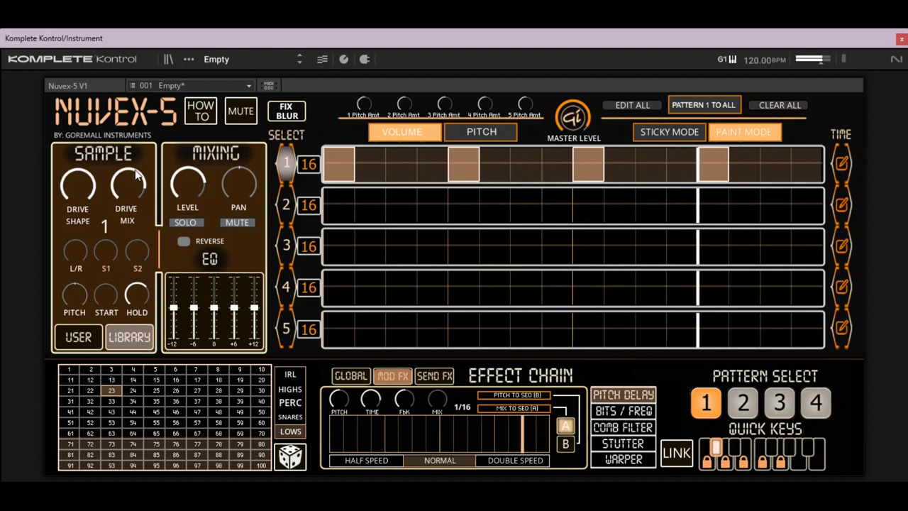
Replace track 1's hits with full-volume ones on steps 1, 5 and 9 and a roughly half-volume one on step 11.
left_click_drag(342, 163, 745, 166)
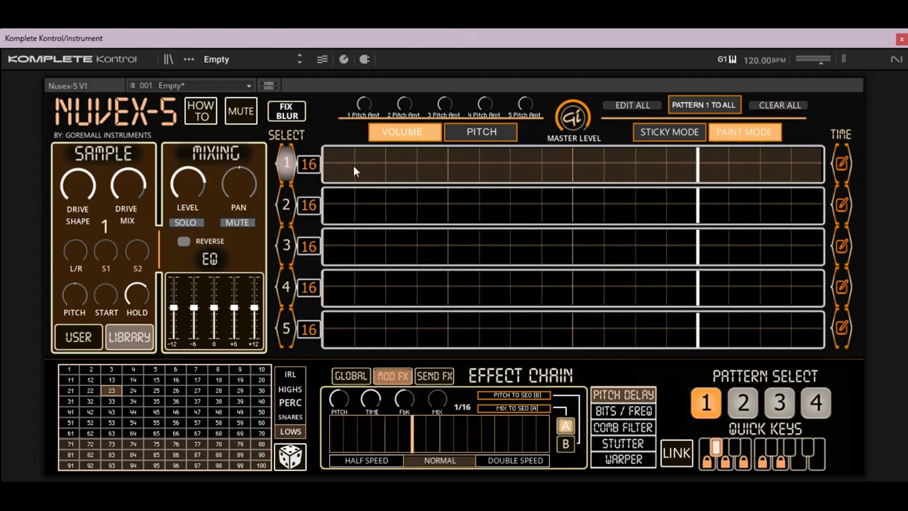
left_click_drag(338, 166, 348, 119)
left_click(463, 162)
left_click_drag(597, 168, 651, 169)
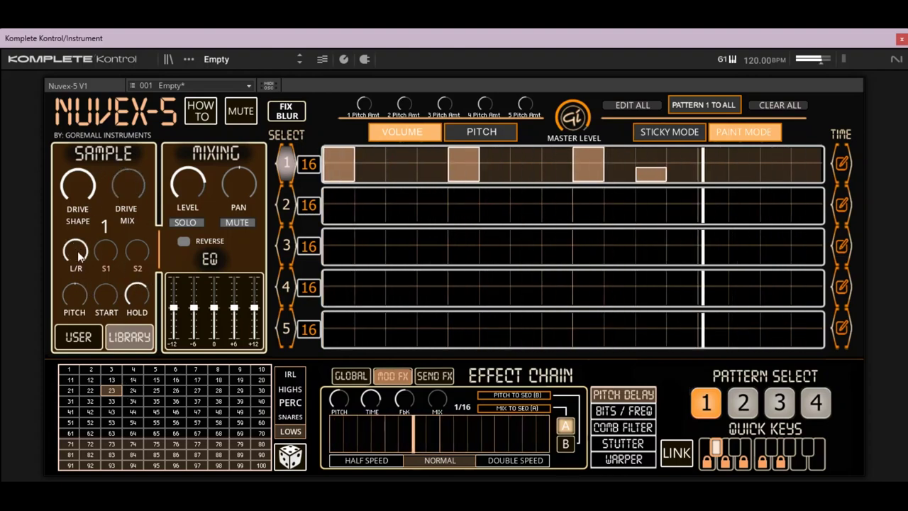
Load LOWS library sample 15 on track 1 and erase all hits from its lane.
left_click(156, 379)
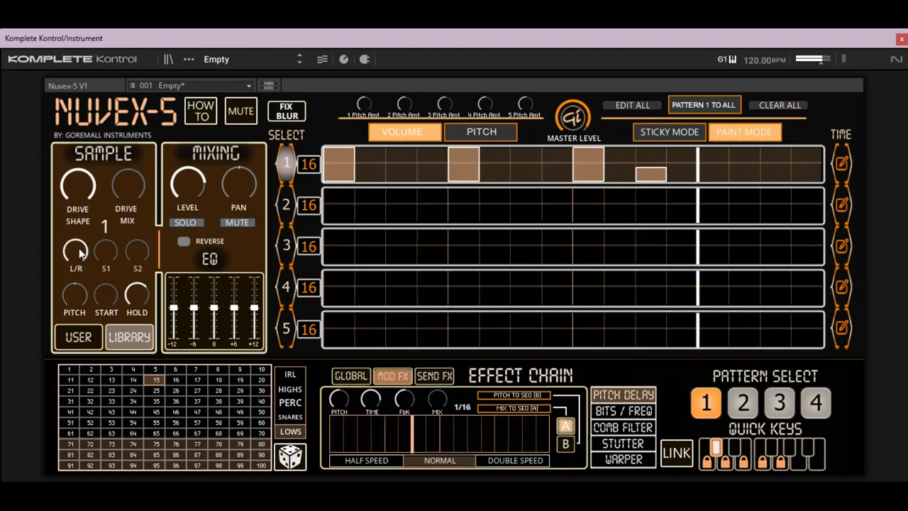
left_click(463, 164)
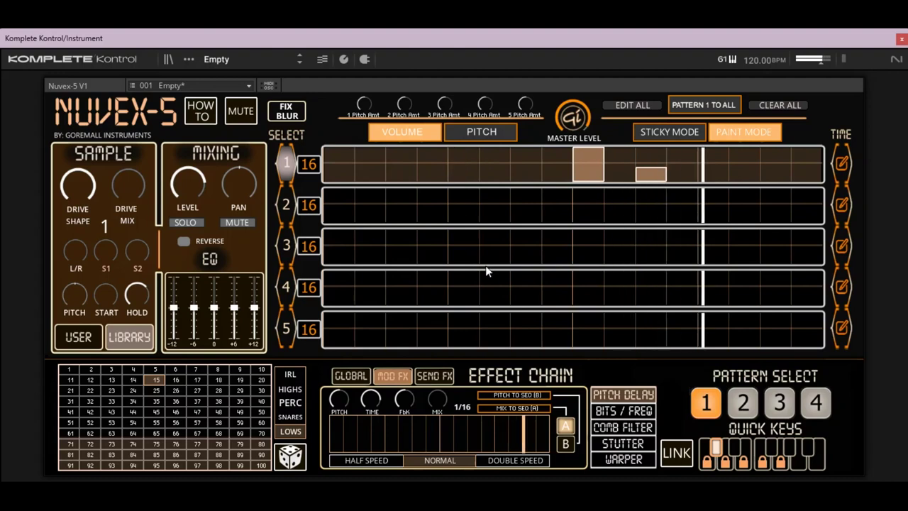
left_click(588, 167)
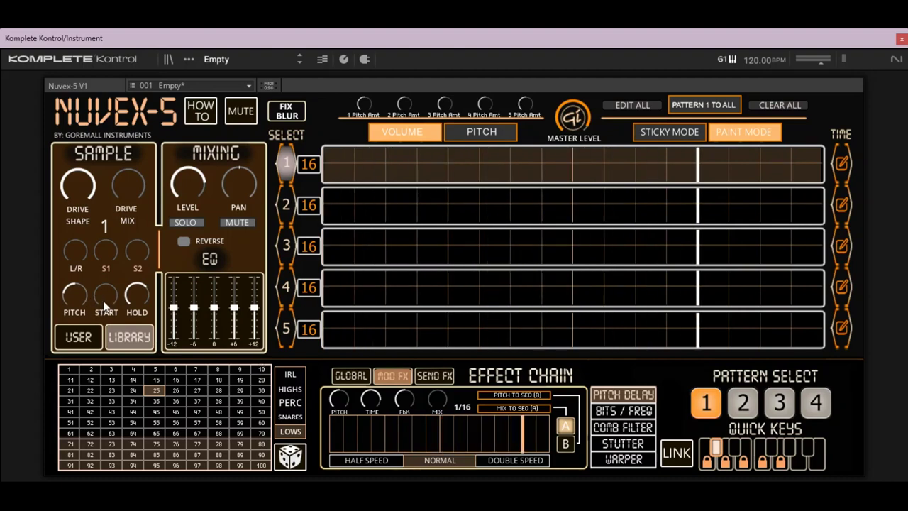
Audition IRL library samples 45 and 33 on track 1 and place a full-volume hit on step 1.
left_click(290, 374)
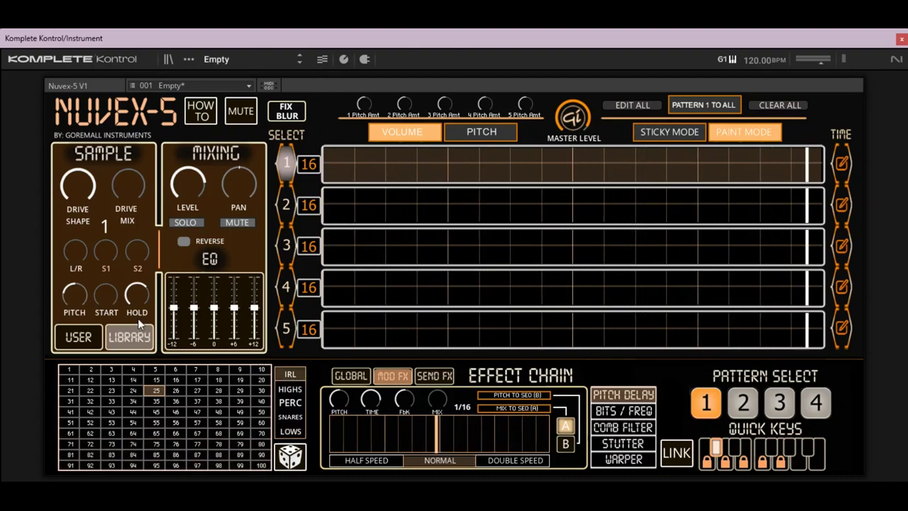
left_click(156, 413)
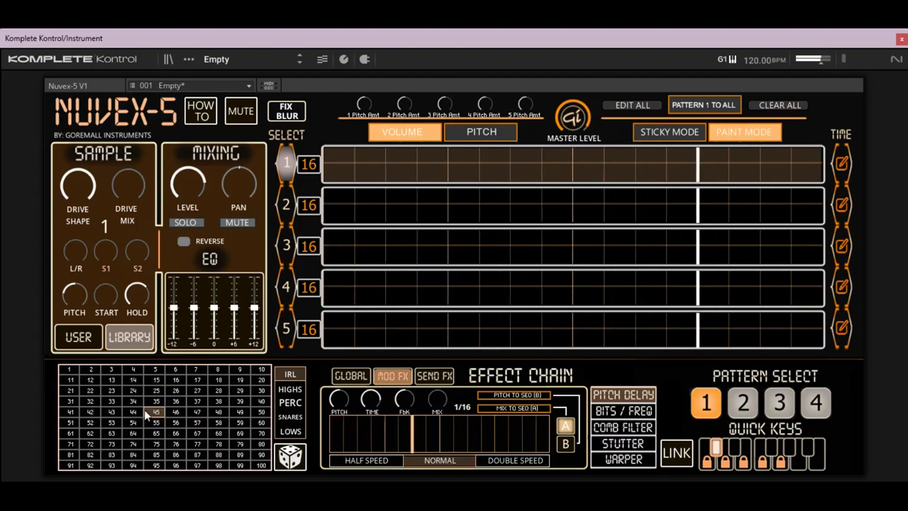
left_click(111, 400)
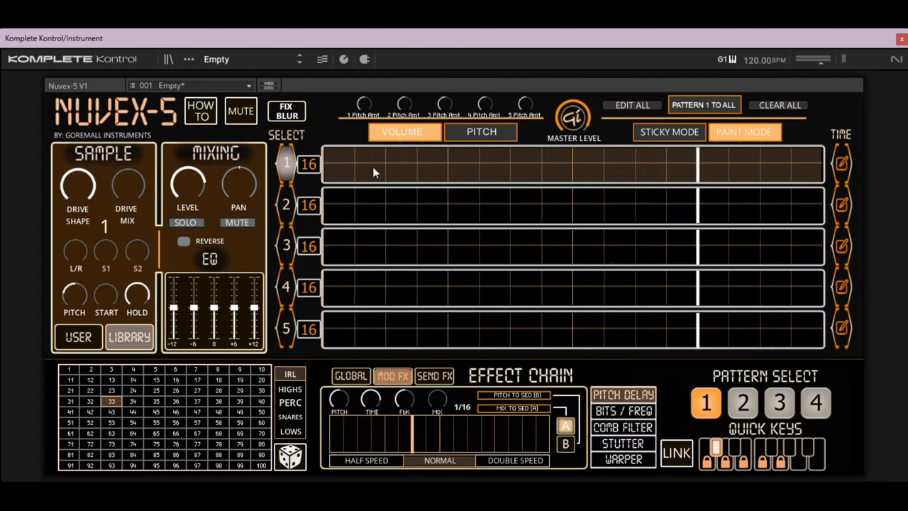
left_click(344, 167)
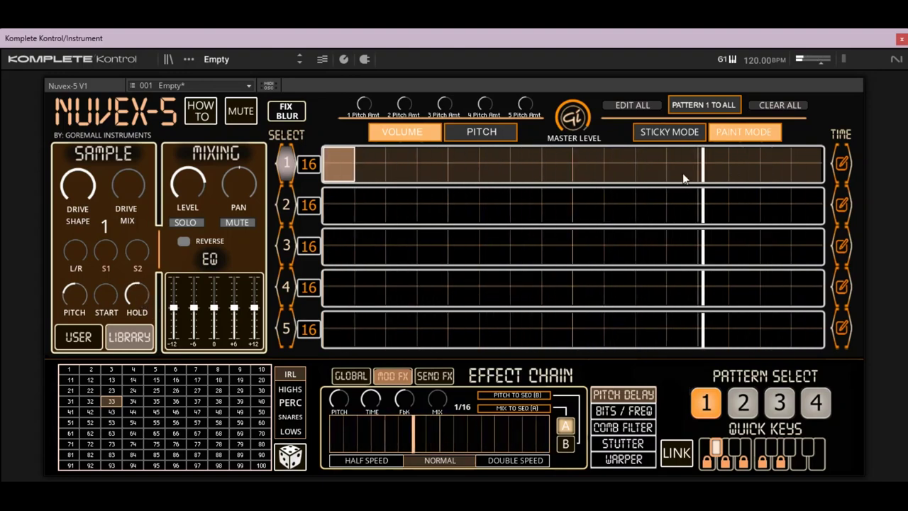
Switch track 1's Reverse on and back off, then view its user sample slot and return to the library.
left_click(183, 241)
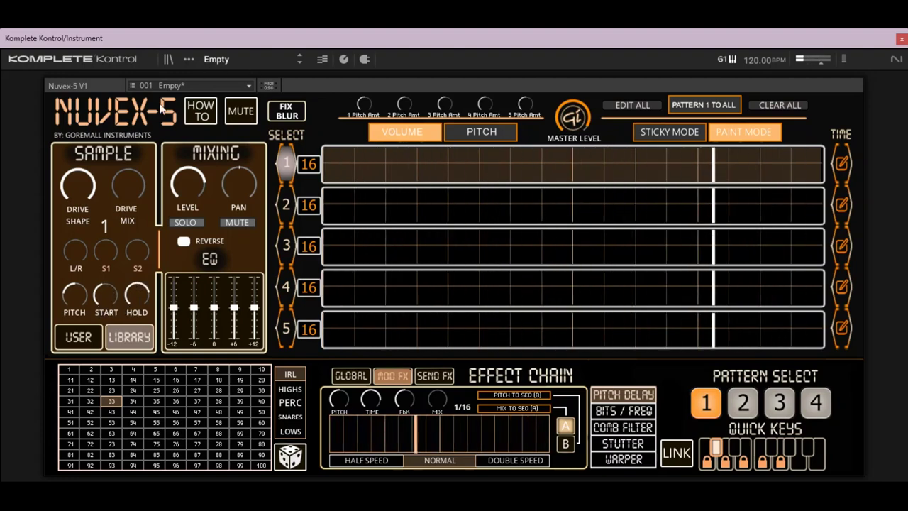
left_click(183, 241)
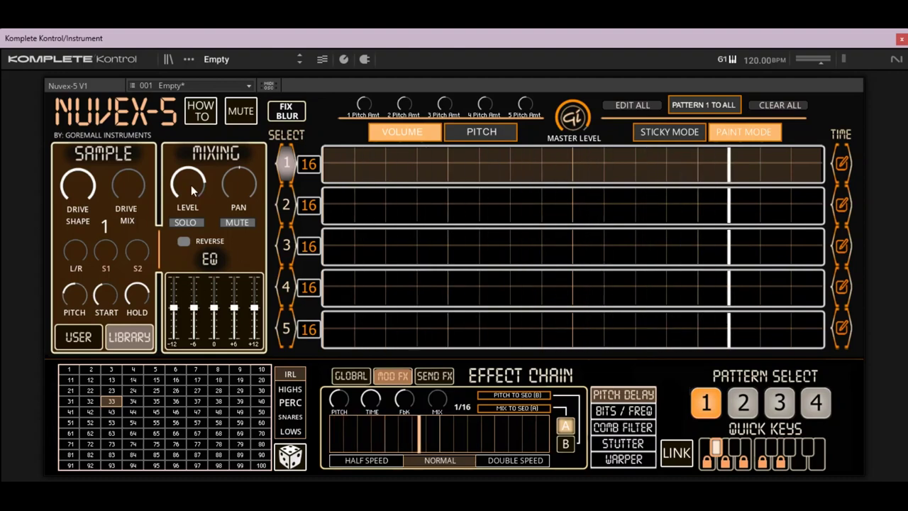
left_click(79, 338)
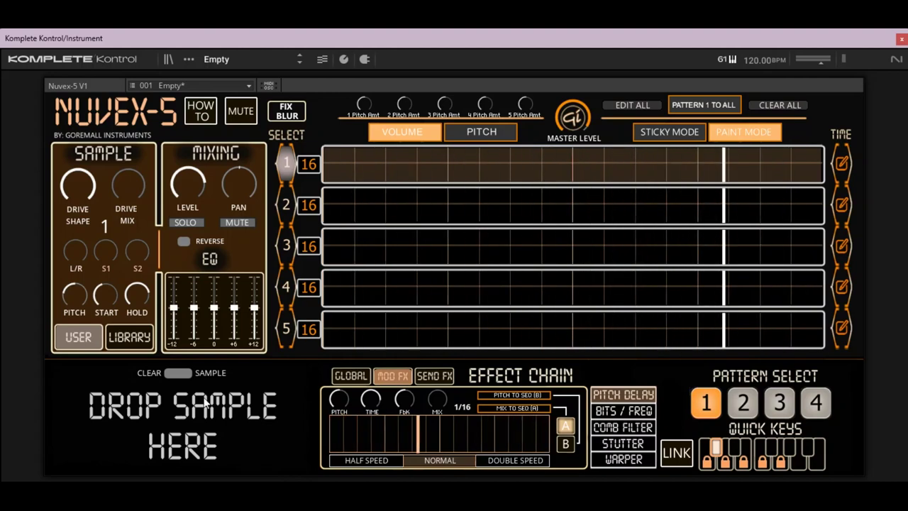
left_click(125, 340)
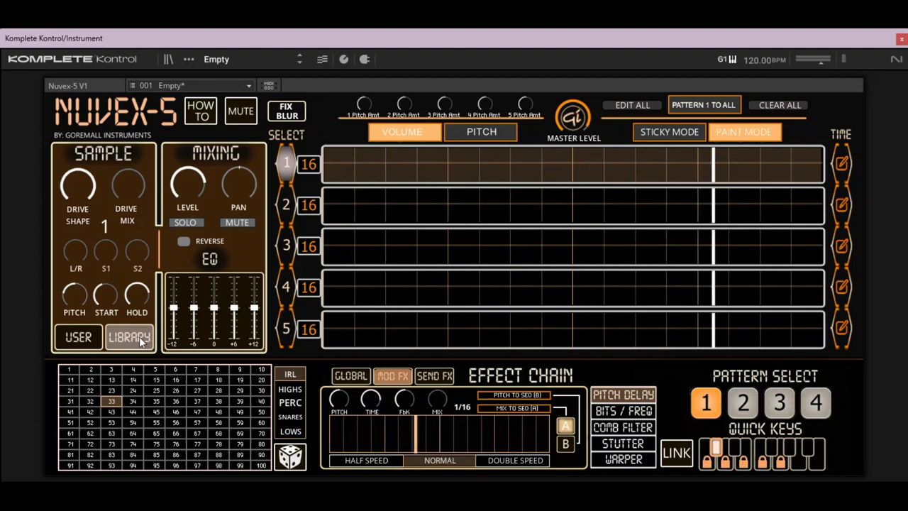
Audition LOWS library samples on track 1, including 87, 83 and 9, ending with sample 32 loaded.
left_click(292, 402)
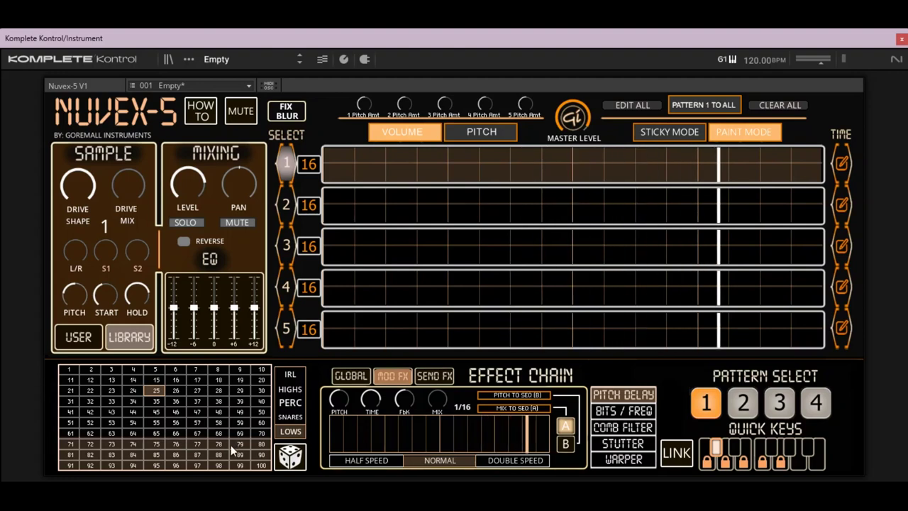
left_click(155, 454)
left_click(197, 455)
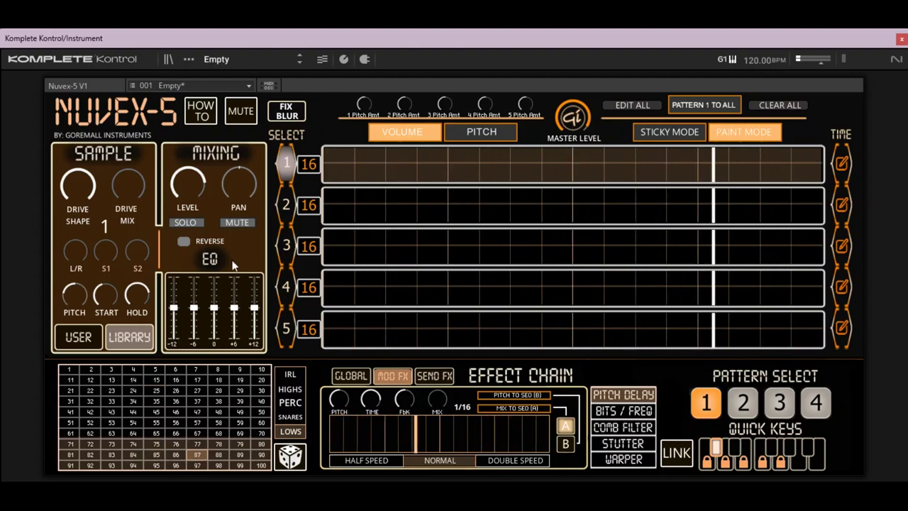
left_click(175, 454)
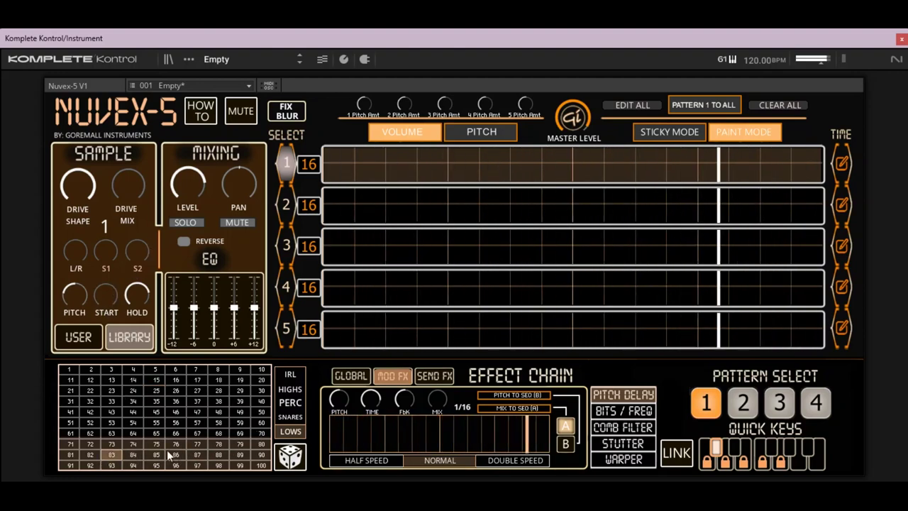
left_click(133, 390)
left_click(244, 369)
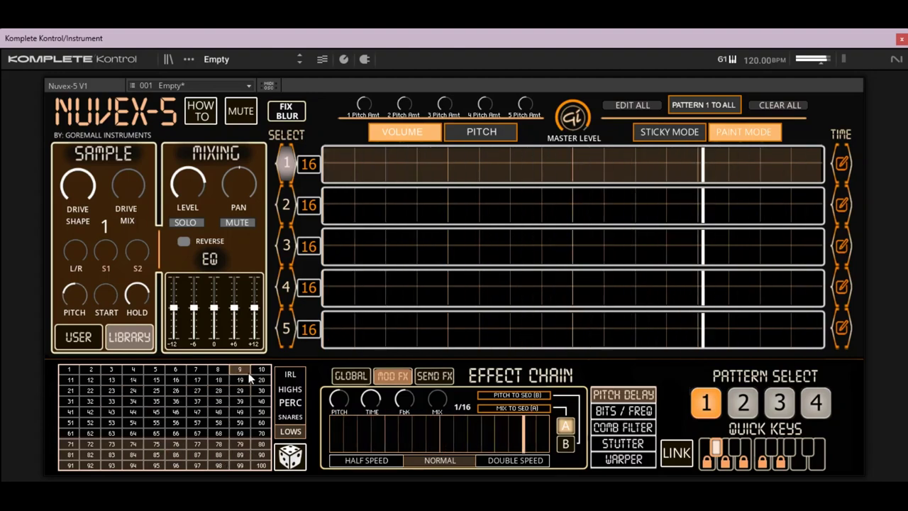
left_click(72, 398)
left_click(95, 391)
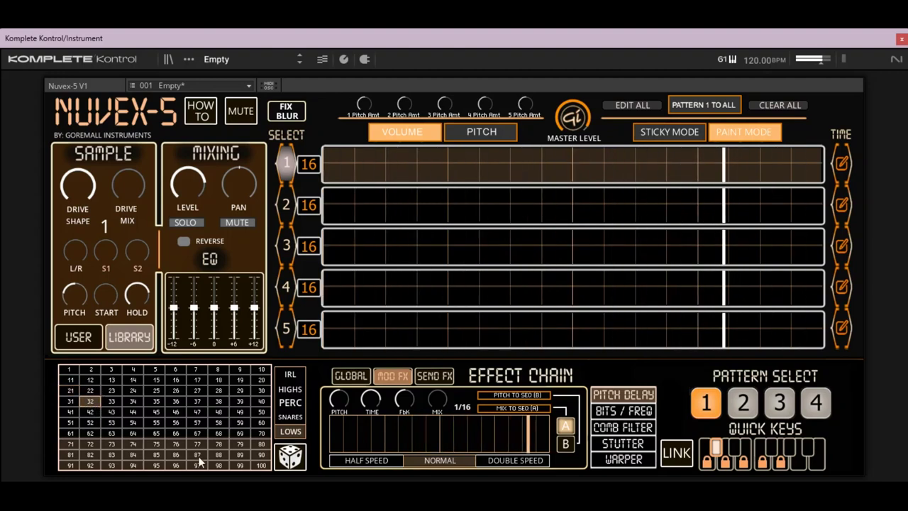
Paint full-volume hits on steps 1, 5, 9 and 11 and a half-volume hit on step 13 of track 1, then mute the sequencer.
left_click(463, 163)
left_click(587, 161)
left_click(624, 169)
left_click(627, 162)
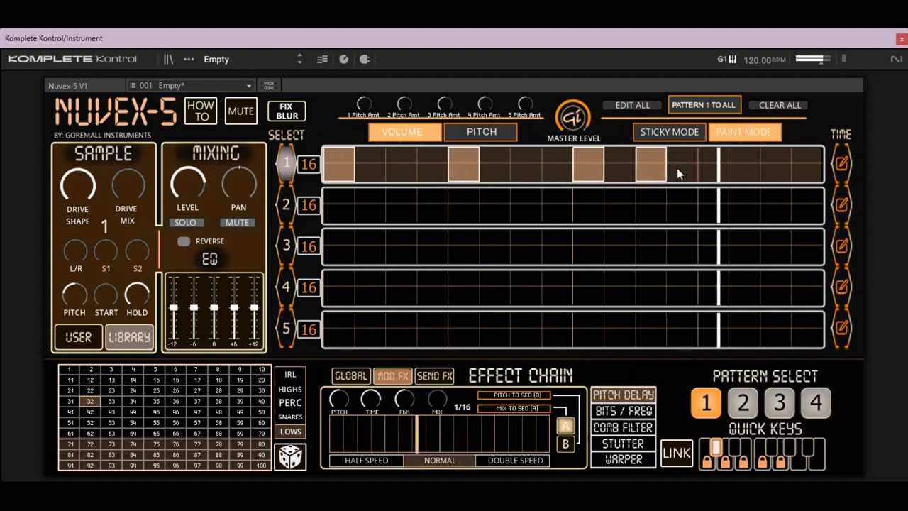
left_click(713, 165)
left_click(240, 112)
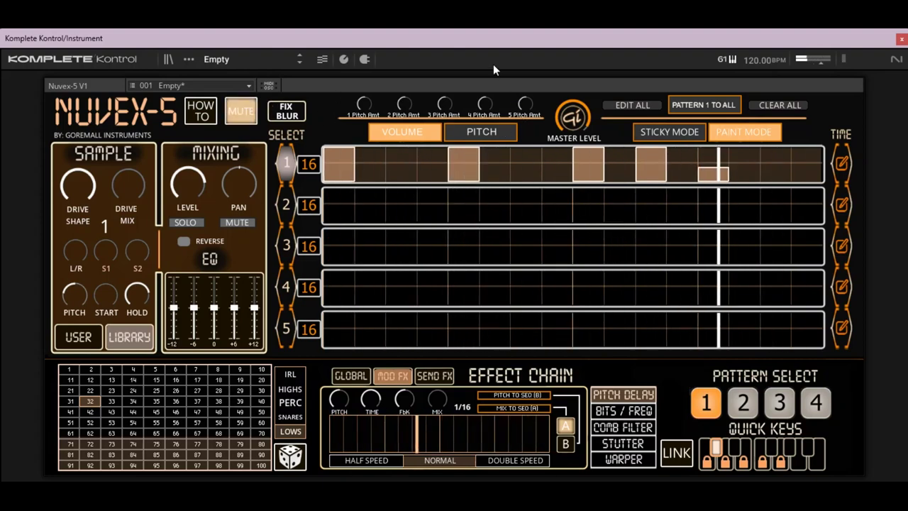
Clear track 1's hits and audition SNARES library samples 23 and 36.
left_click(290, 416)
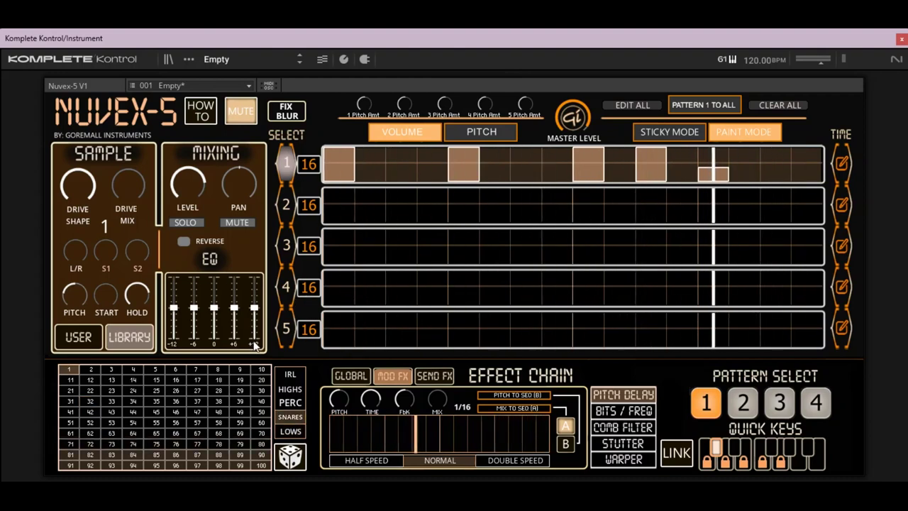
left_click_drag(341, 158, 723, 161)
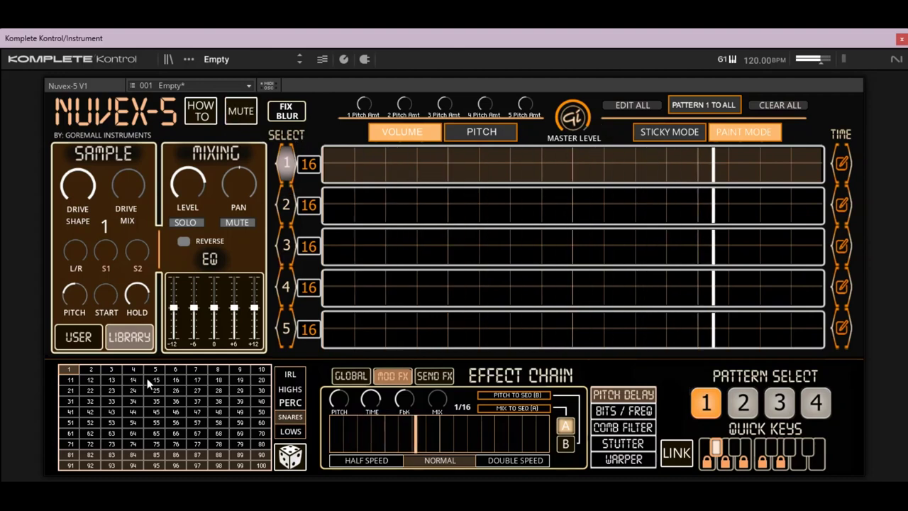
left_click(106, 390)
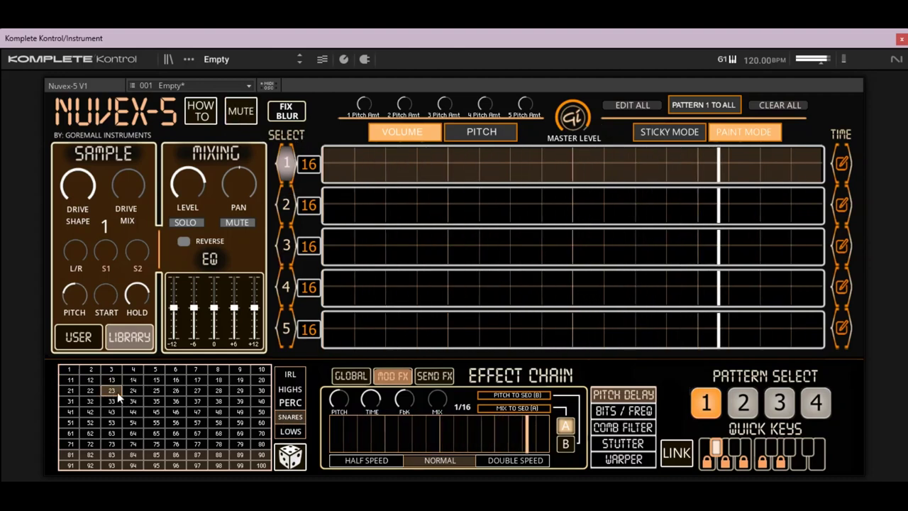
left_click(177, 401)
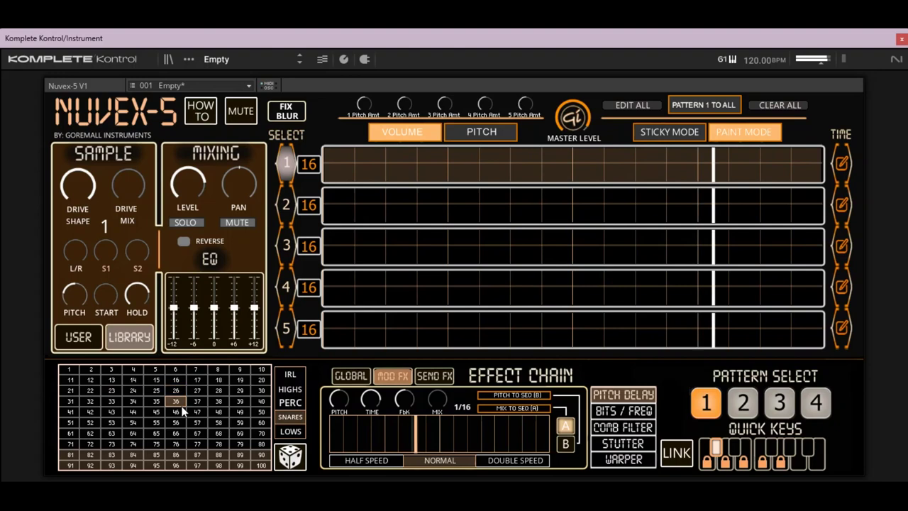
Audition SNARES library samples 53, 47, 89 and 99 on track 1.
left_click(116, 422)
left_click(195, 410)
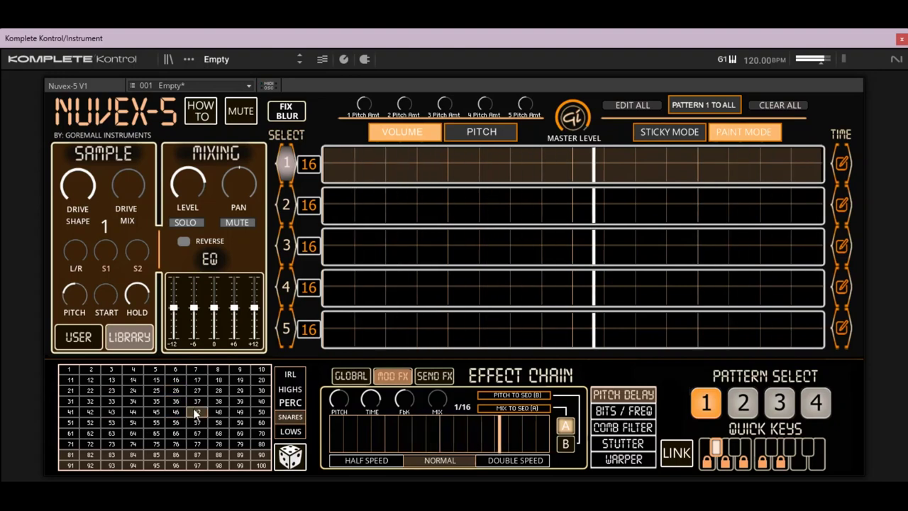
left_click(219, 456)
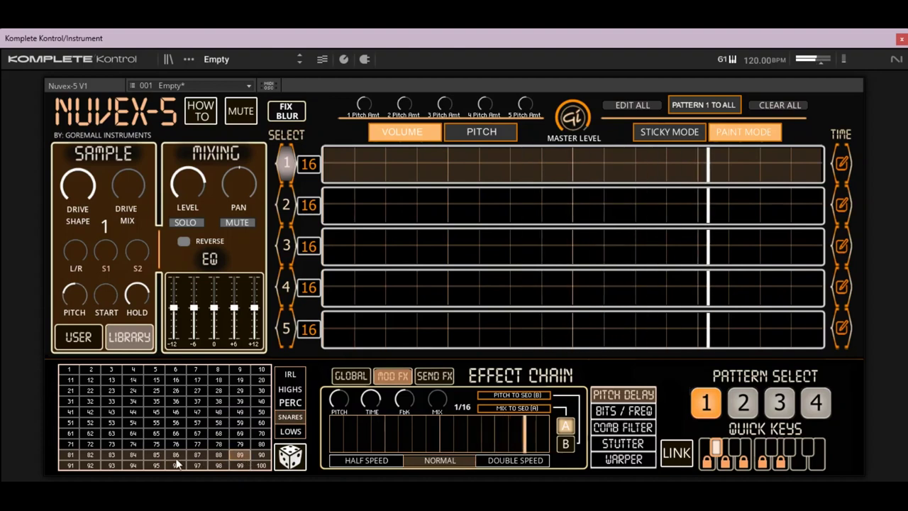
left_click(237, 462)
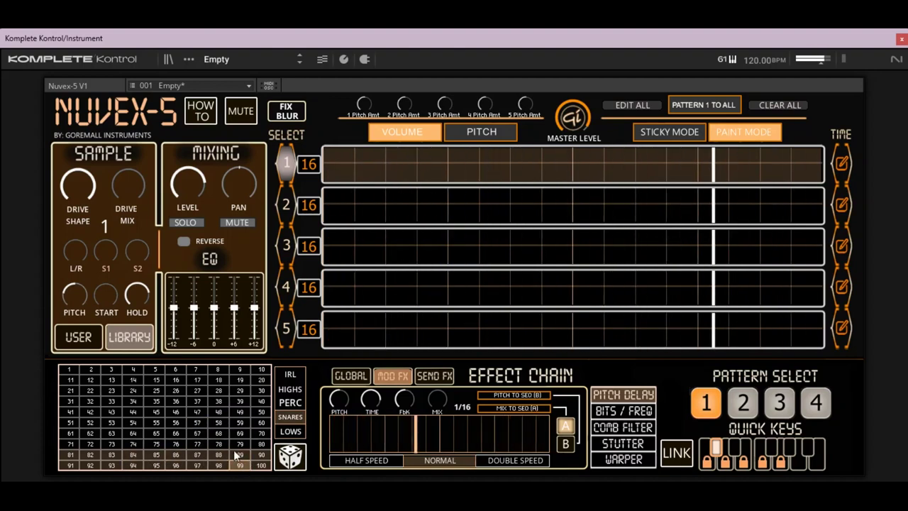
Switch track 1's library to PERC and audition samples 24, 89, 76, 74 and 79.
left_click(133, 390)
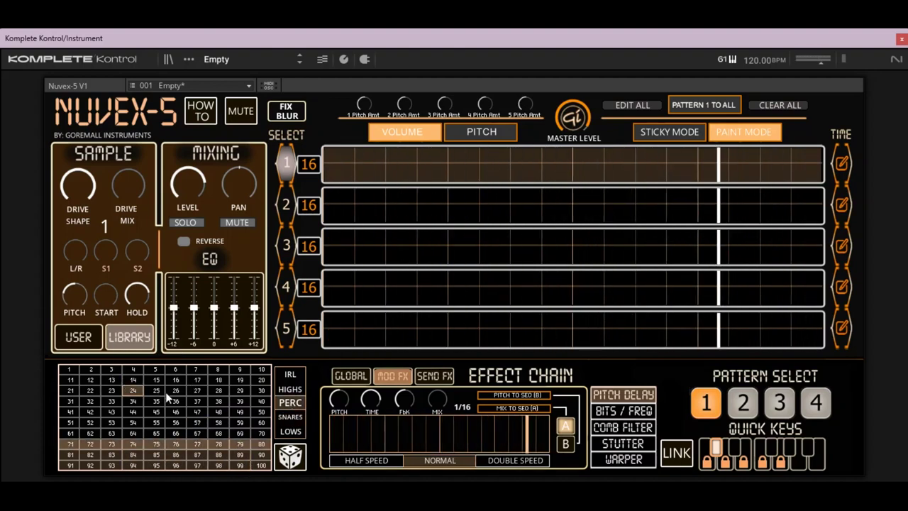
left_click(133, 457)
left_click(153, 466)
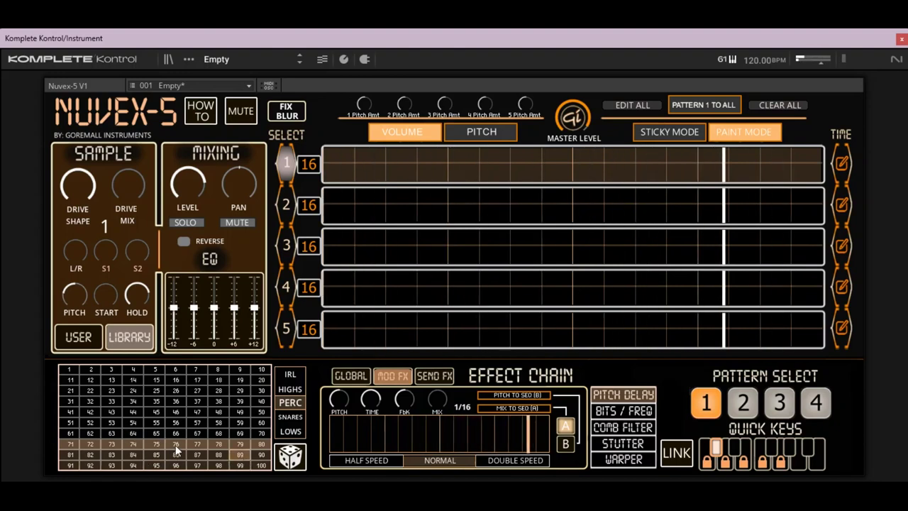
left_click(176, 445)
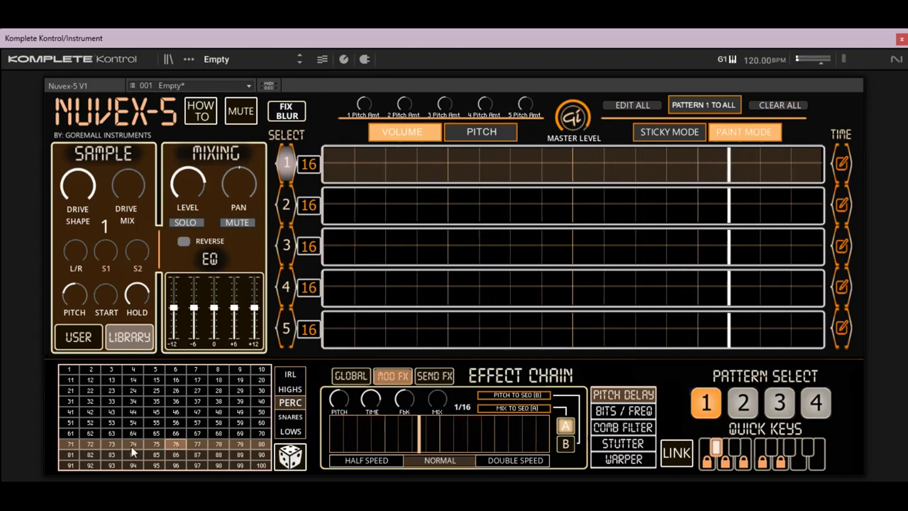
left_click(133, 445)
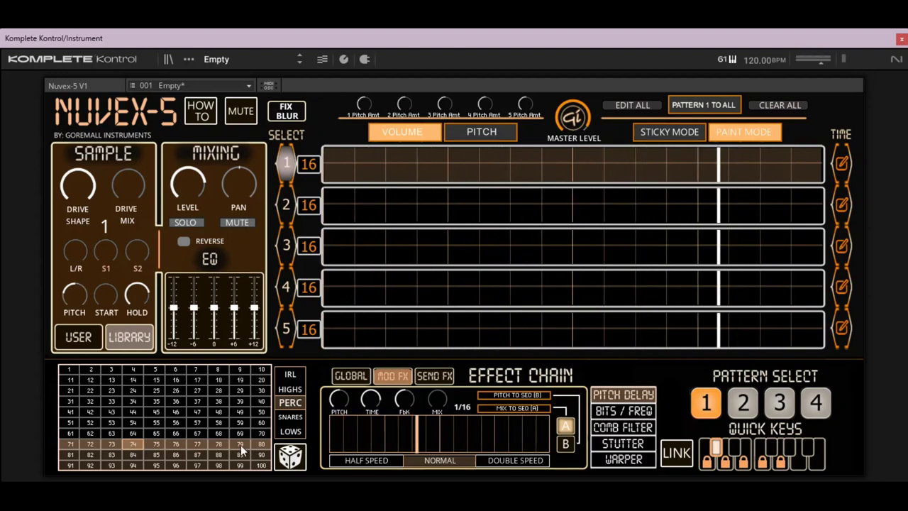
left_click(241, 445)
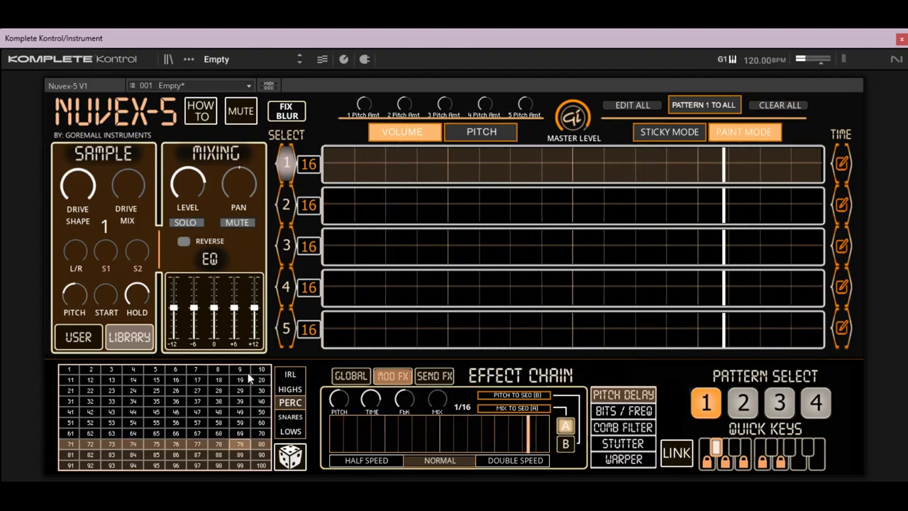
Audition PERC library samples 13, 17, 15, 18, 20, 21 and 48 on track 1.
left_click(111, 380)
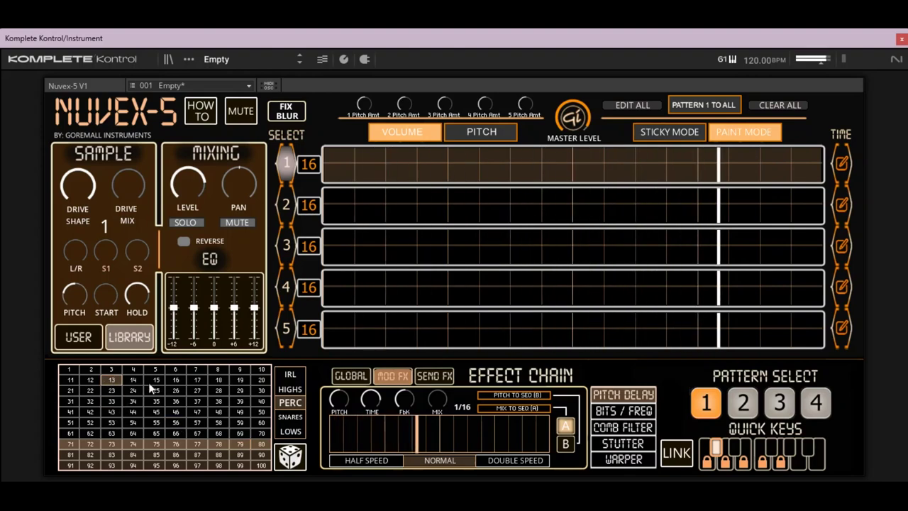
left_click(197, 380)
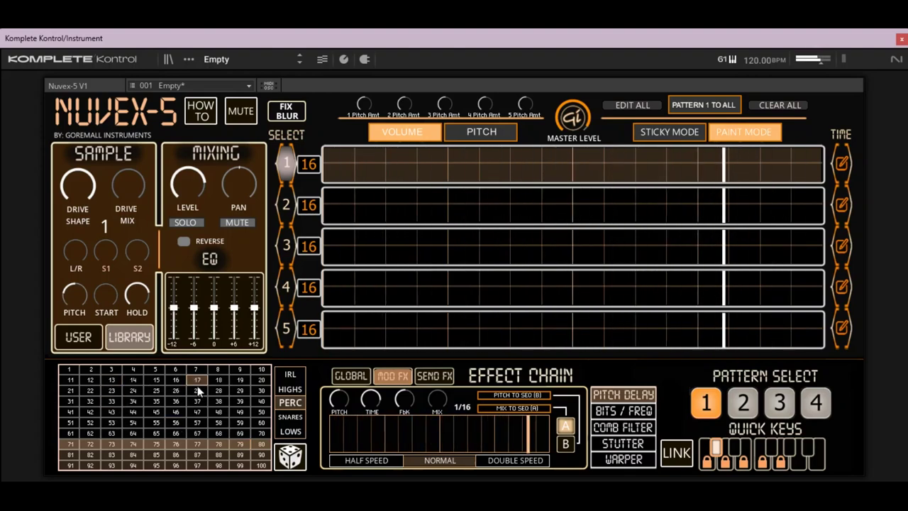
left_click(156, 379)
left_click(111, 379)
left_click(218, 379)
left_click(260, 379)
left_click(73, 390)
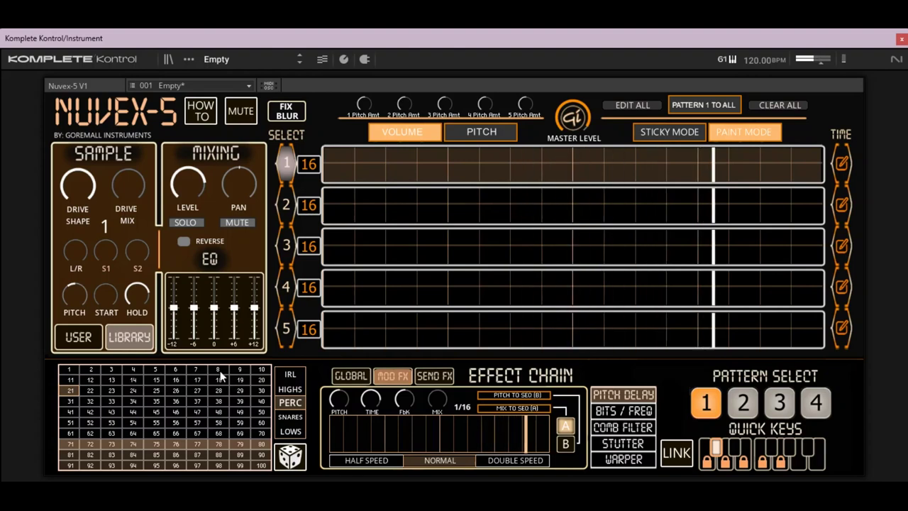
left_click(219, 412)
Switch track 1's library to HIGHS and audition samples including 25, 12, 26, 45, 52 and 88.
left_click(290, 391)
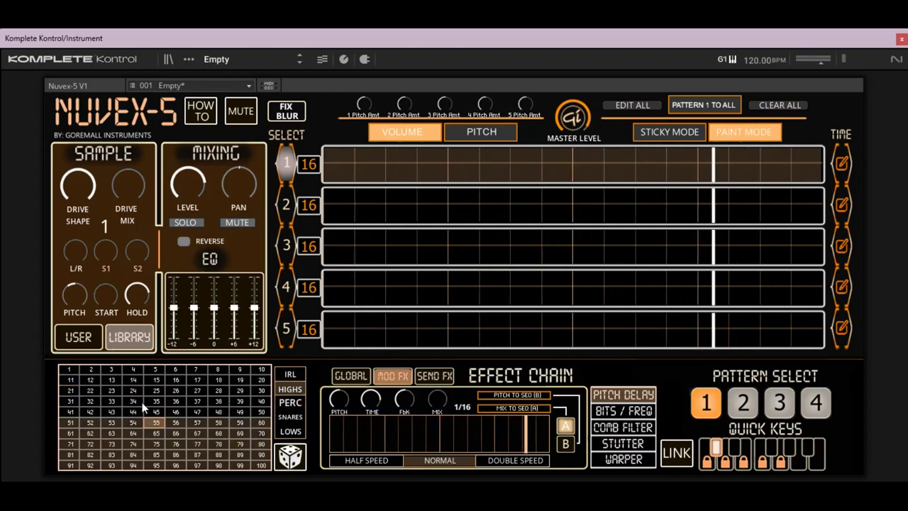
left_click(170, 394)
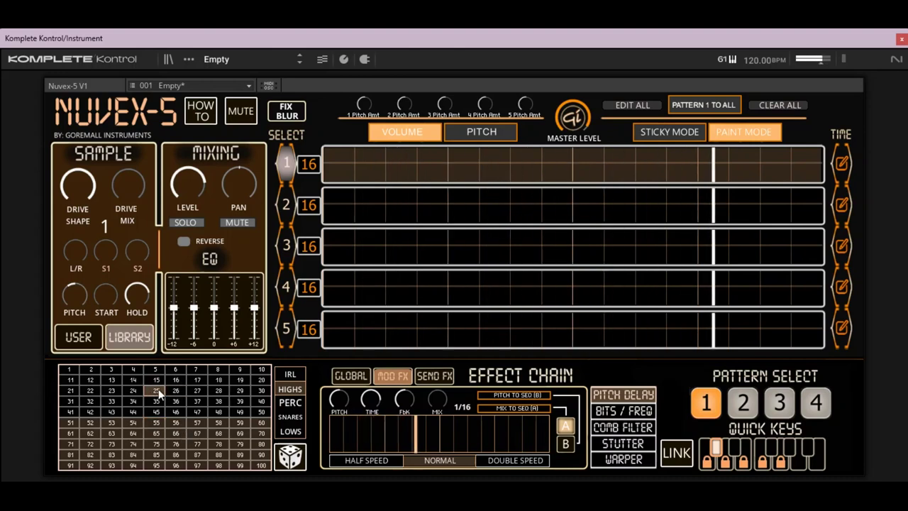
left_click(95, 381)
left_click(175, 391)
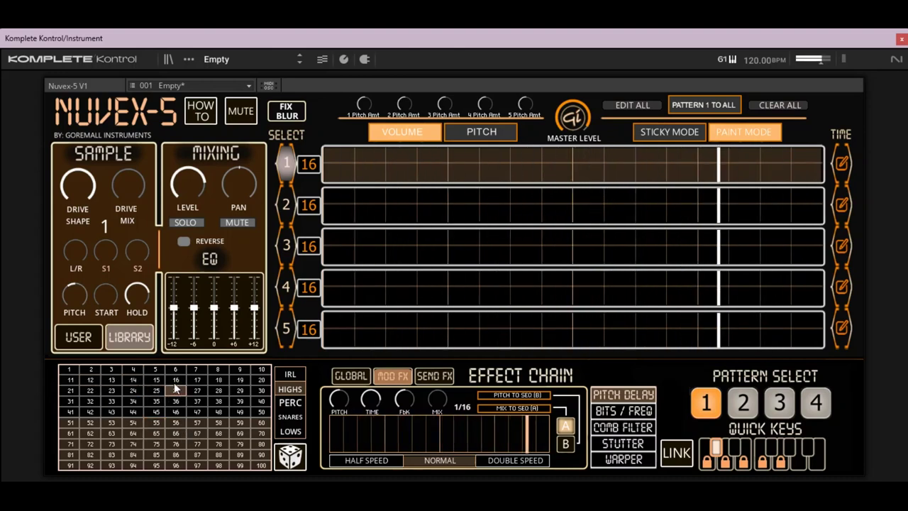
left_click(212, 402)
left_click(152, 411)
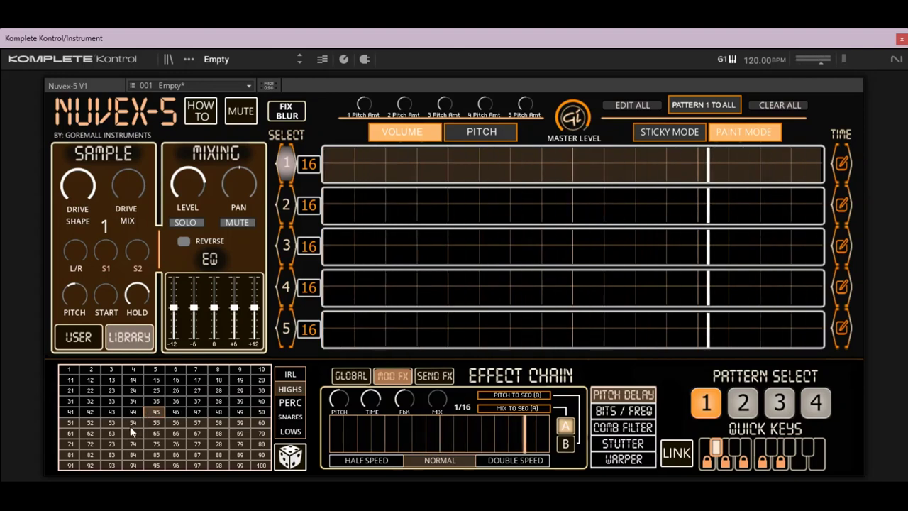
left_click(155, 443)
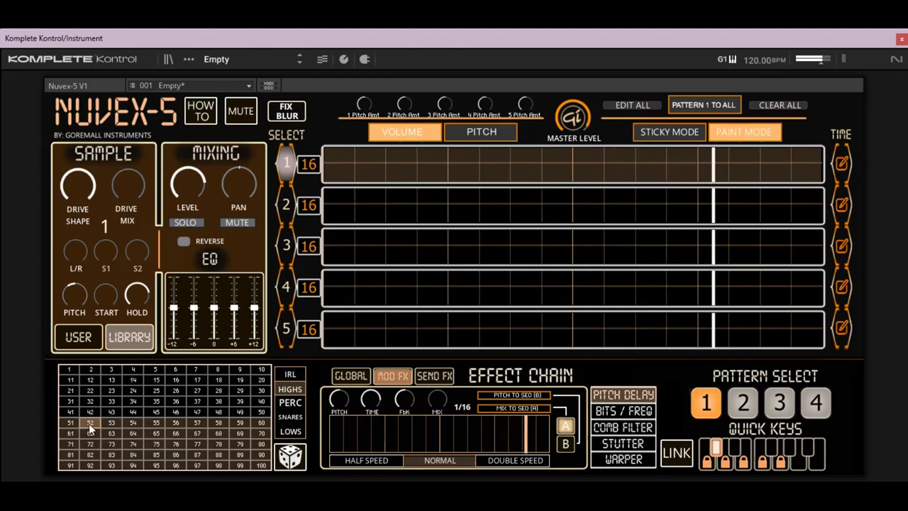
left_click(218, 455)
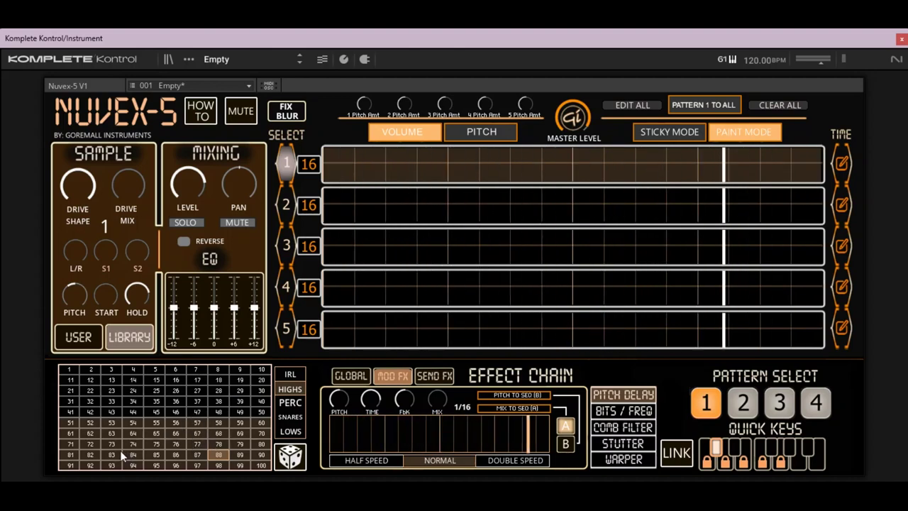
Switch track 1's library to IRL and audition samples 78, 66, 45, 37, 23, 68 and 14, ending with 33.
left_click(291, 374)
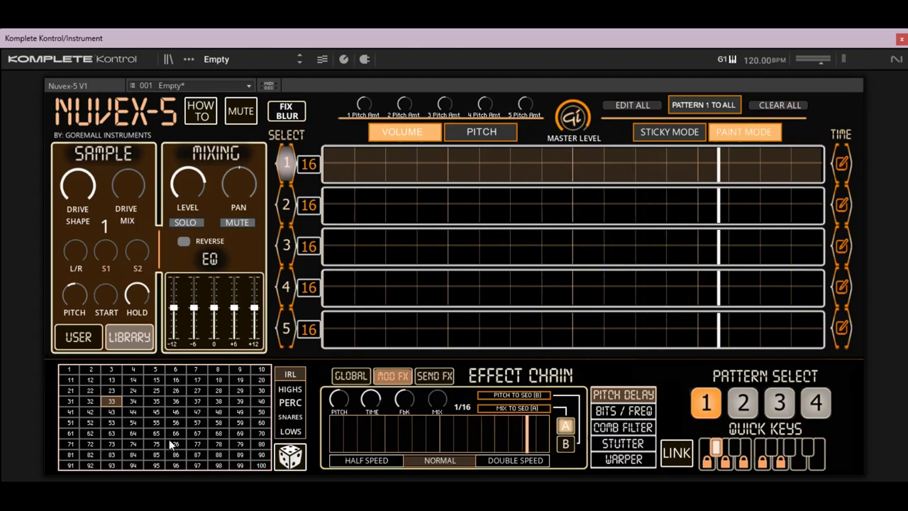
left_click(220, 443)
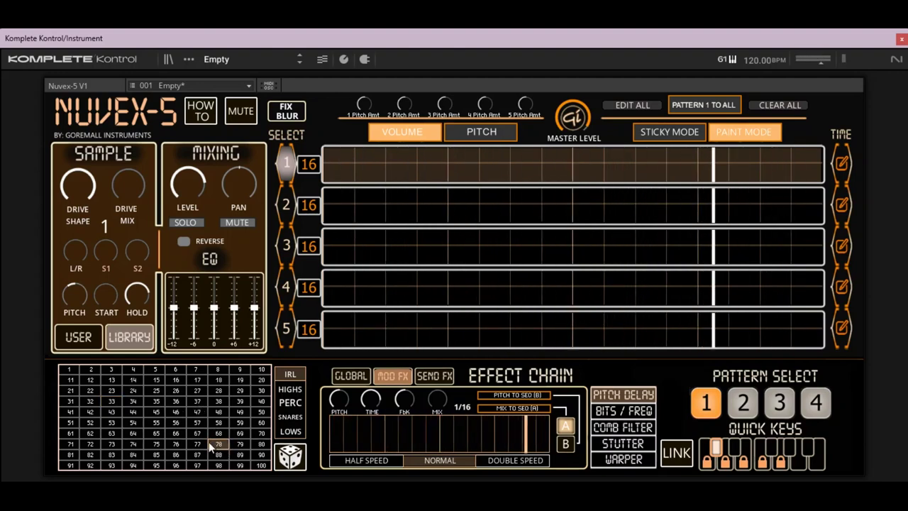
left_click(174, 433)
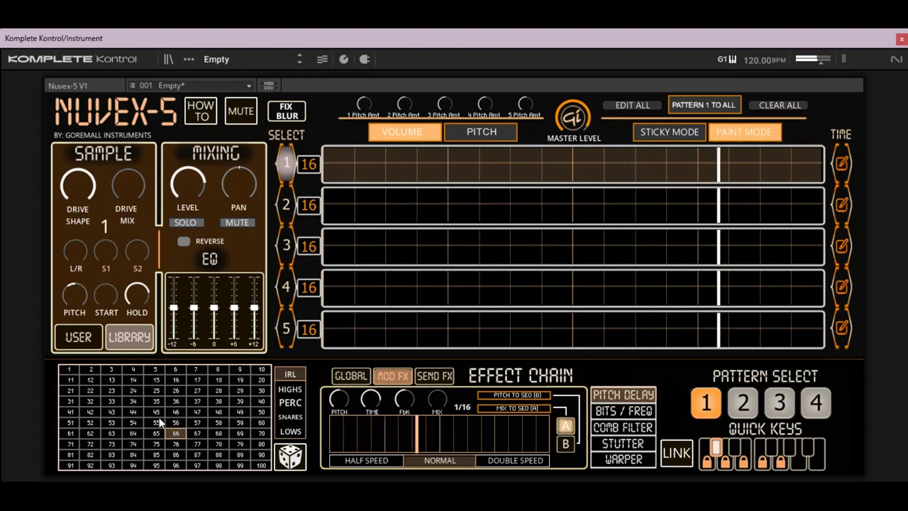
left_click(155, 412)
left_click(199, 402)
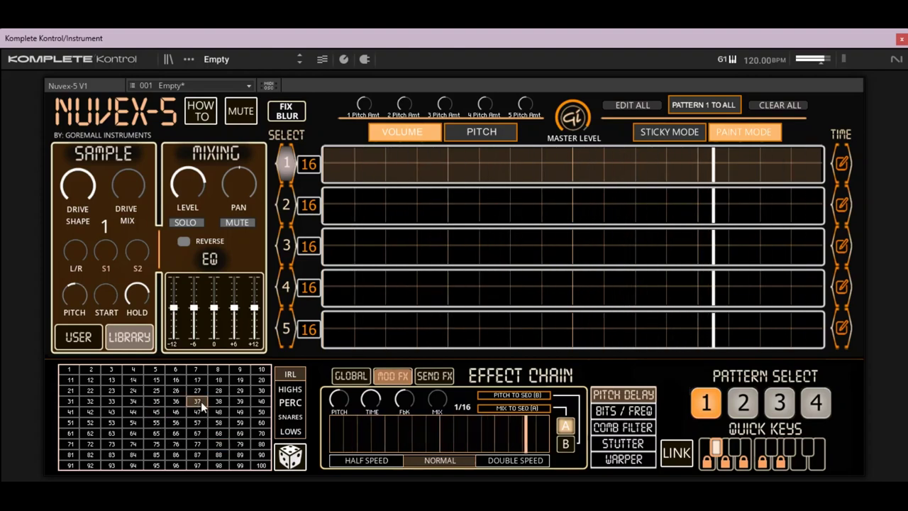
left_click(119, 392)
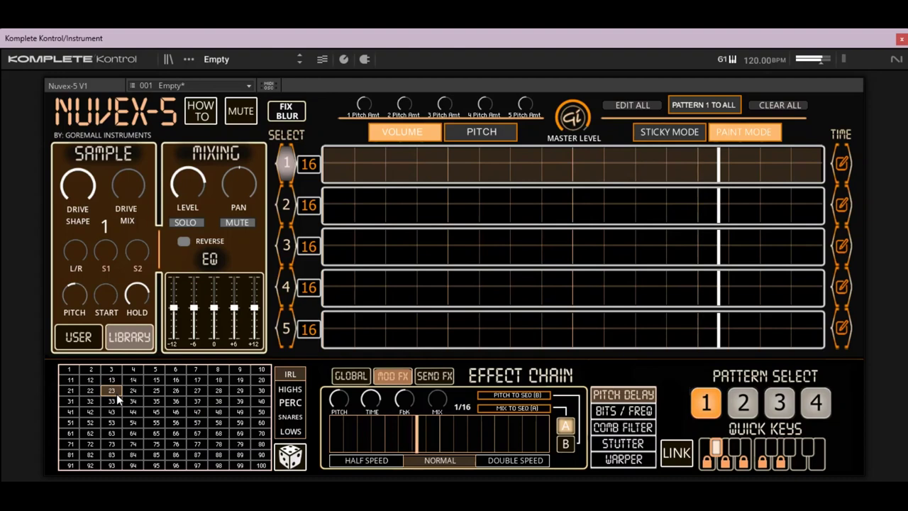
left_click(218, 434)
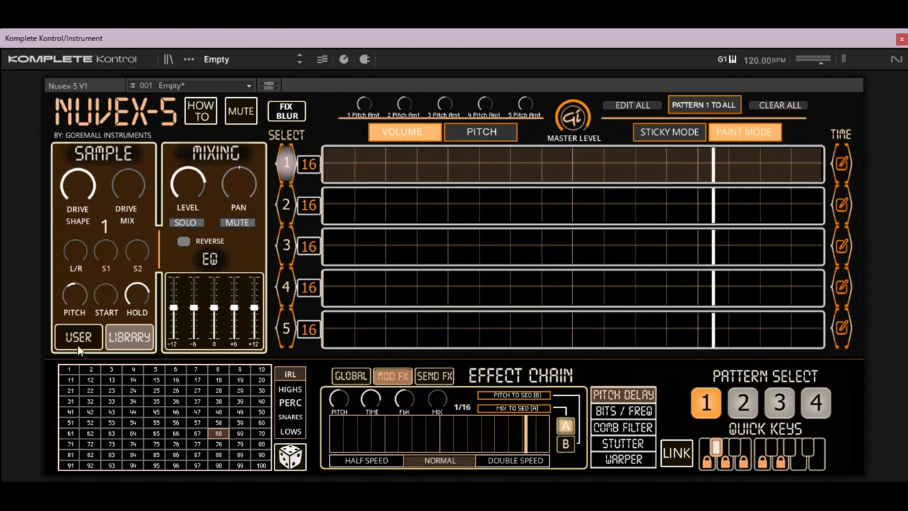
left_click(134, 380)
left_click(112, 400)
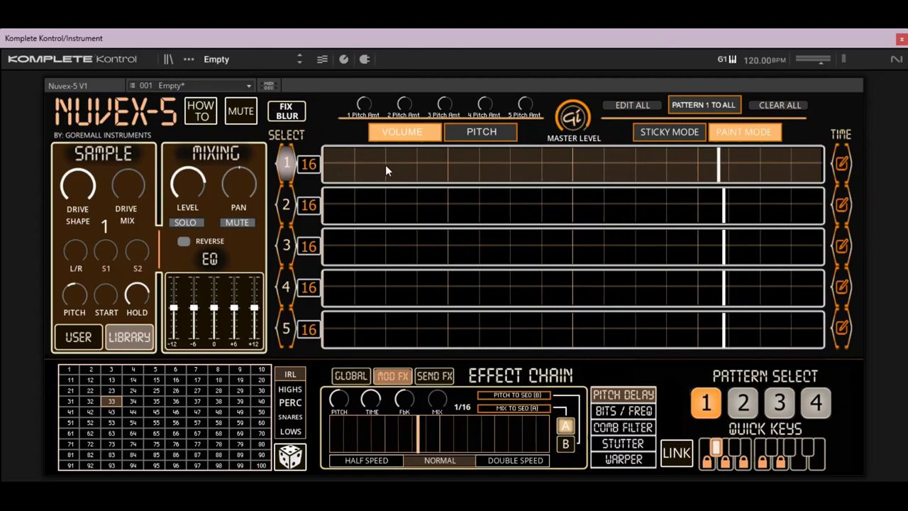
Paint full-volume hits on steps 1 and 5 of track 1 and load LOWS library sample 32.
left_click(341, 170)
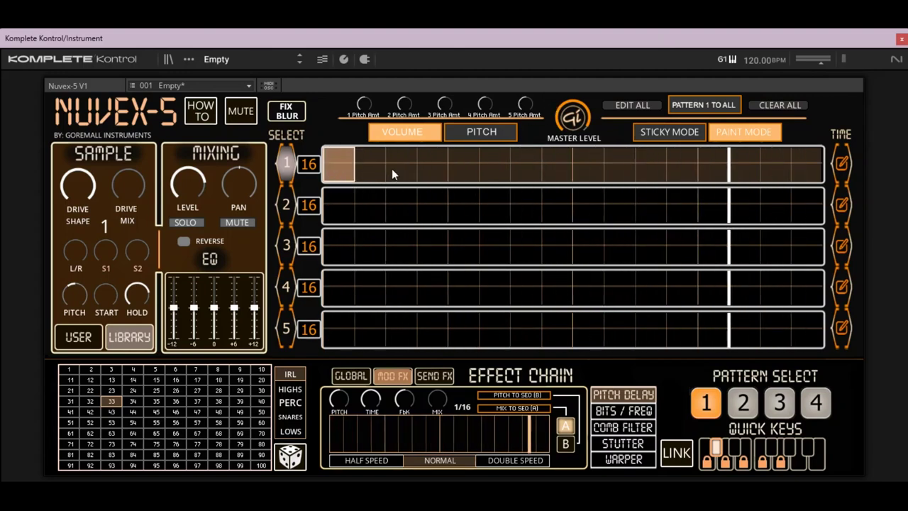
left_click(460, 165)
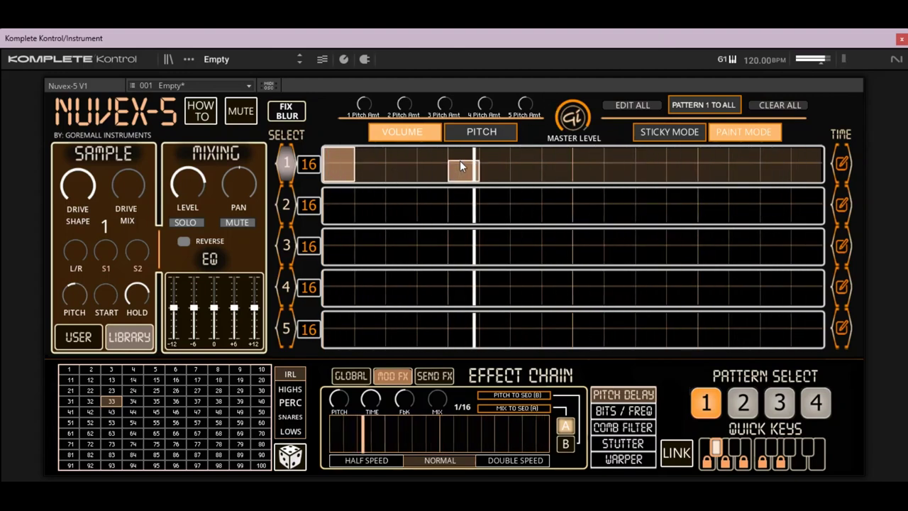
left_click(290, 430)
left_click(77, 372)
left_click(70, 390)
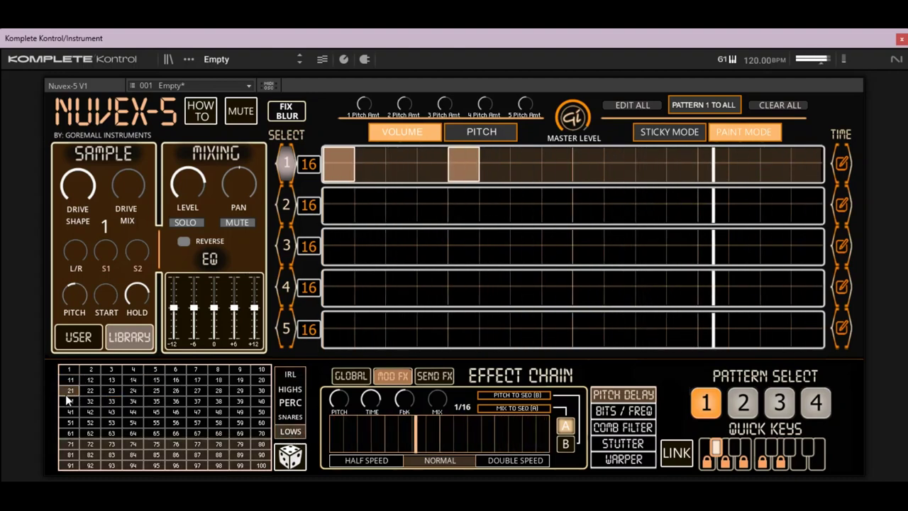
left_click(90, 401)
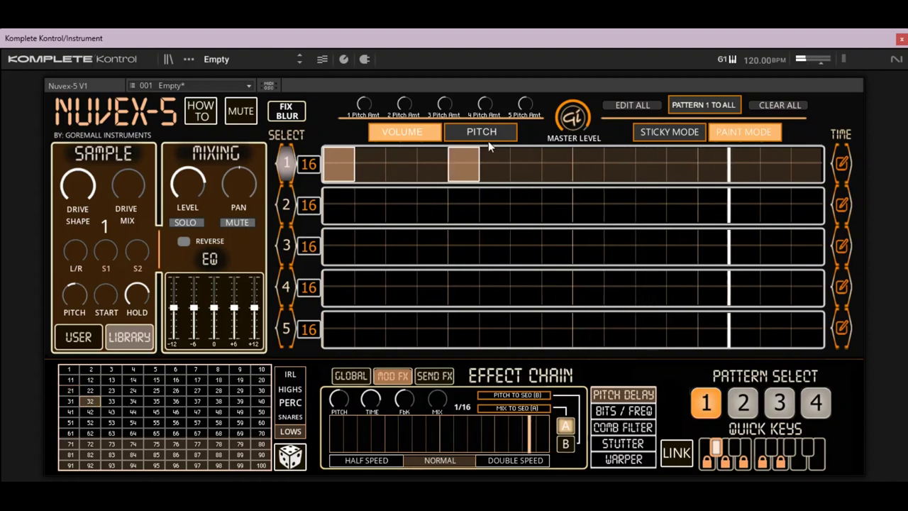
Paint a full-volume hit on step 11, a low one on step 15 and a medium one on step 16, then clear and repaint step 5.
left_click(645, 162)
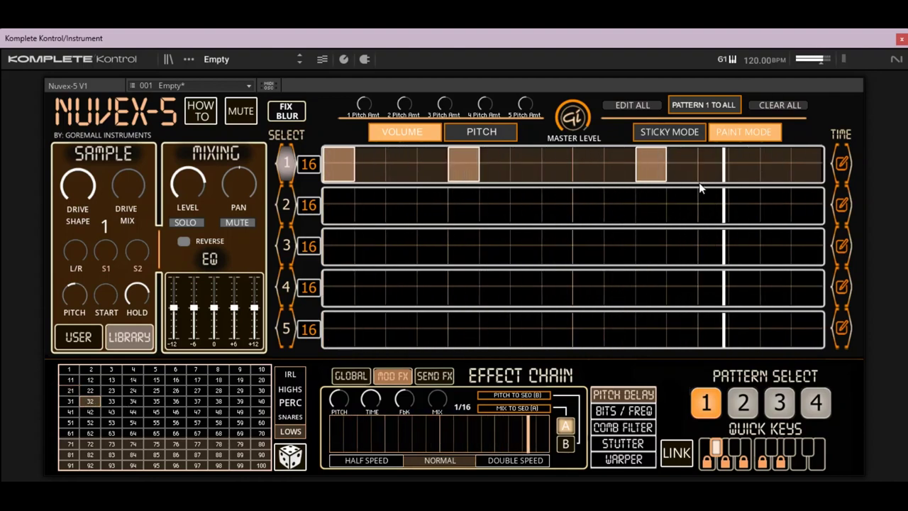
left_click(777, 159)
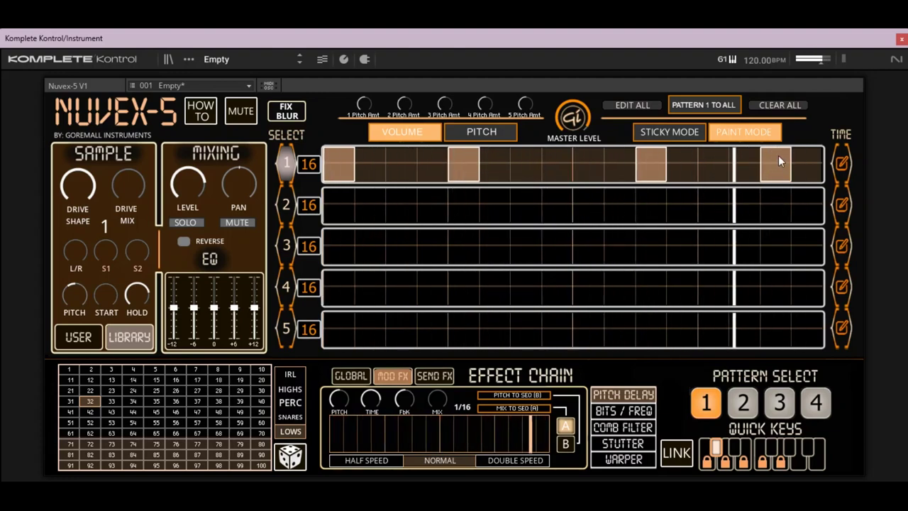
left_click_drag(776, 151, 776, 163)
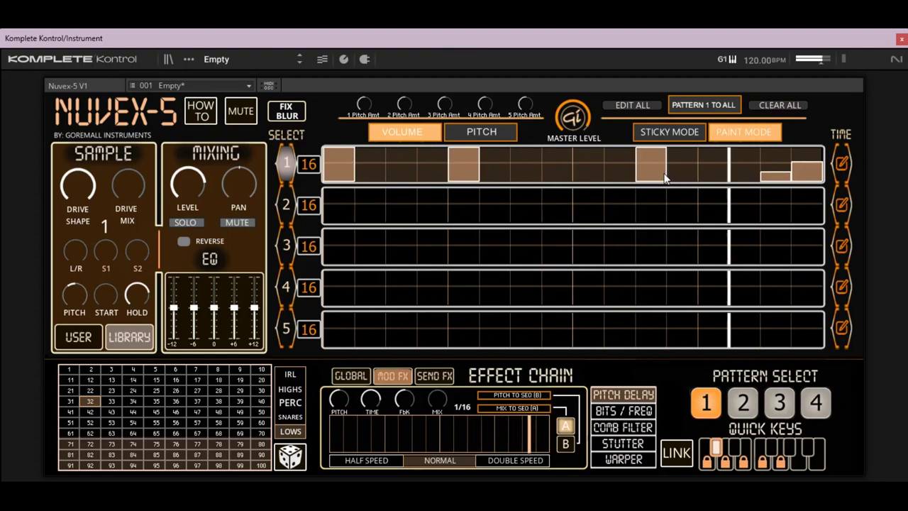
left_click(463, 163)
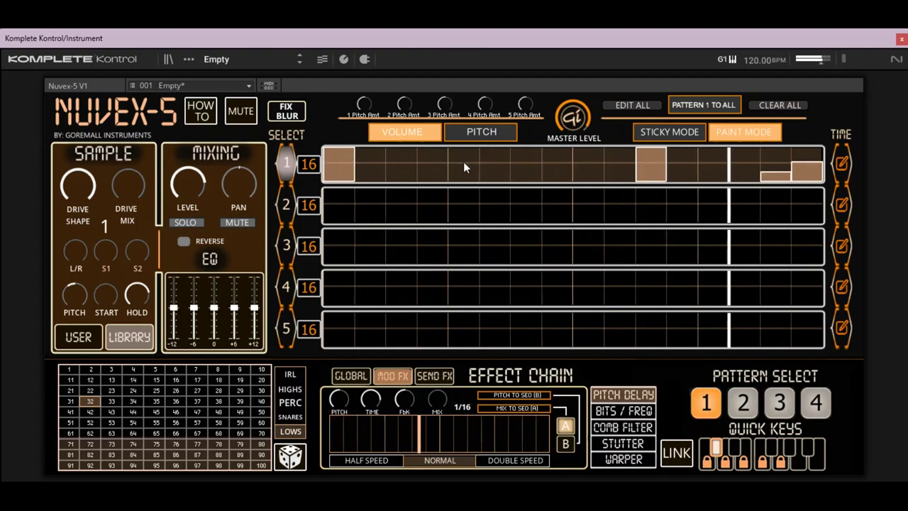
left_click(465, 161)
Switch the step editor to Sticky Mode and add a hit on step 7 of track 1 at about two-thirds volume.
left_click(681, 132)
left_click(738, 132)
left_click(680, 135)
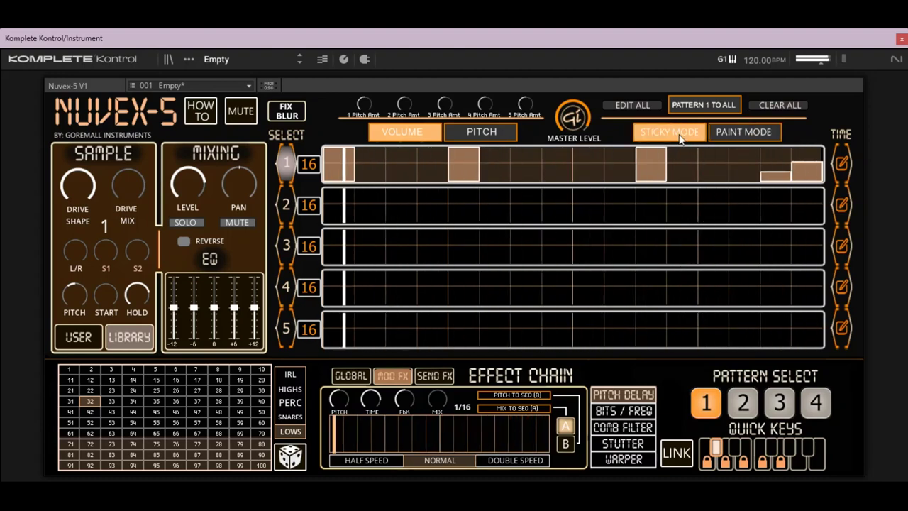
left_click(525, 169)
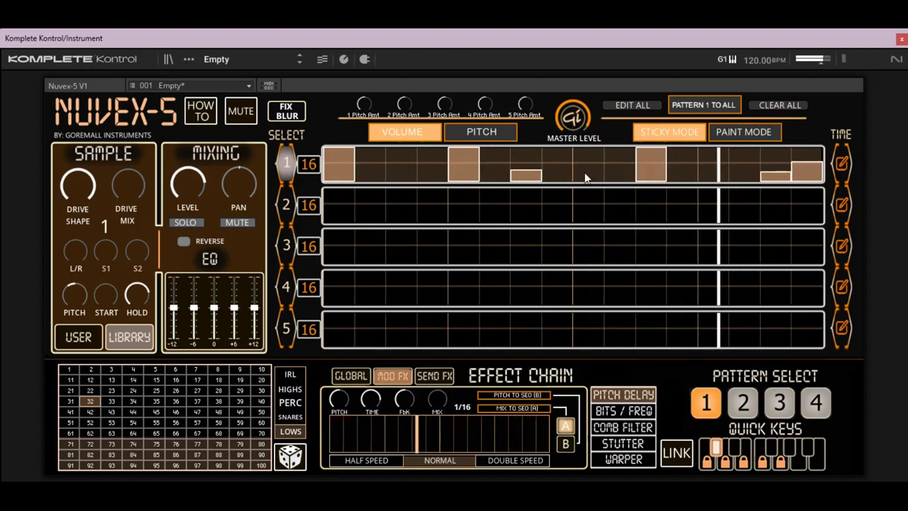
mouse_move(537, 168)
left_mouse_down()
mouse_move(477, 175)
mouse_move(493, 163)
mouse_move(527, 160)
left_mouse_up()
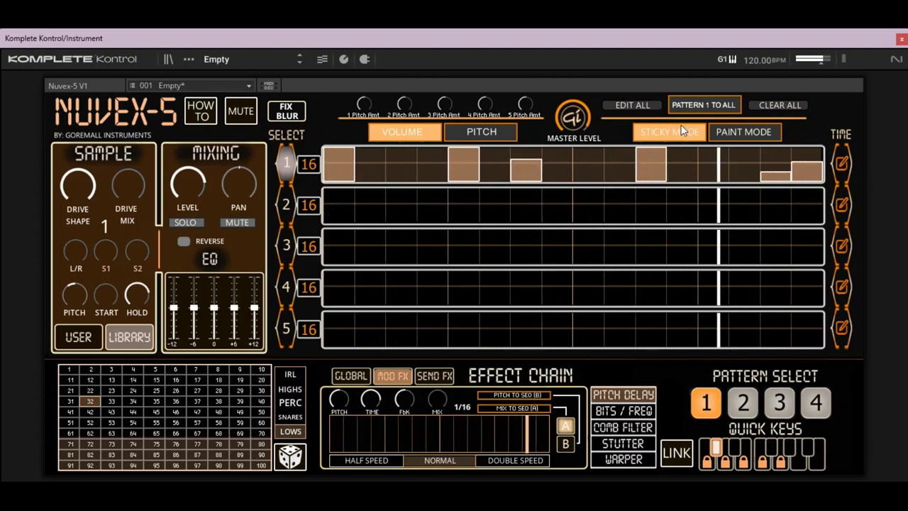
Switch the step editor to Paint Mode and clear all remaining hits from track 1, starting with step 7.
left_click(741, 132)
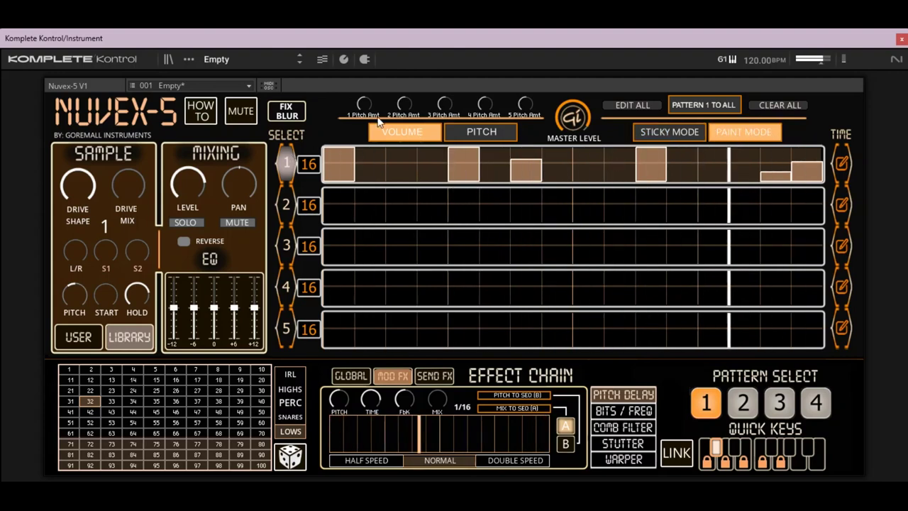
left_click(525, 165)
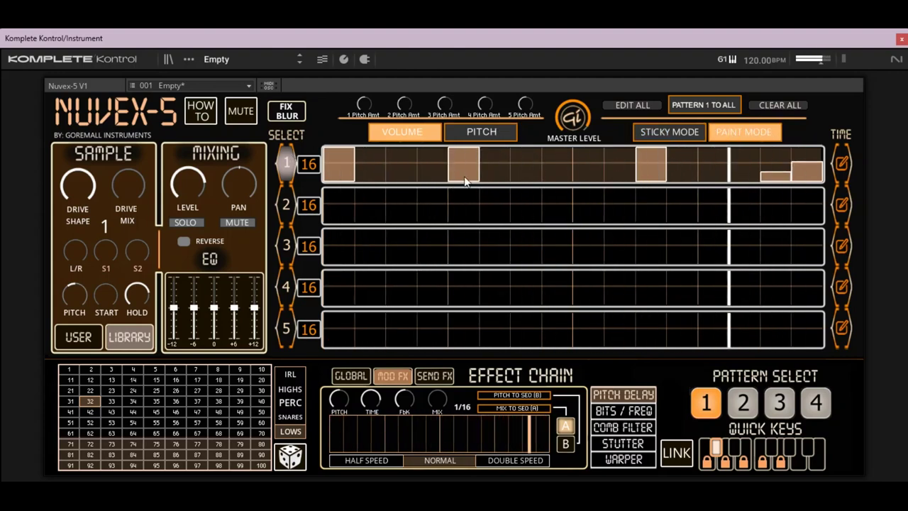
mouse_move(465, 170)
left_mouse_down()
mouse_move(523, 179)
mouse_move(560, 161)
mouse_move(590, 177)
mouse_move(539, 170)
mouse_move(468, 179)
mouse_move(546, 164)
mouse_move(582, 170)
mouse_move(526, 163)
left_mouse_up()
mouse_move(466, 178)
left_mouse_down()
mouse_move(596, 177)
mouse_move(462, 181)
mouse_move(619, 199)
mouse_move(809, 181)
left_mouse_up()
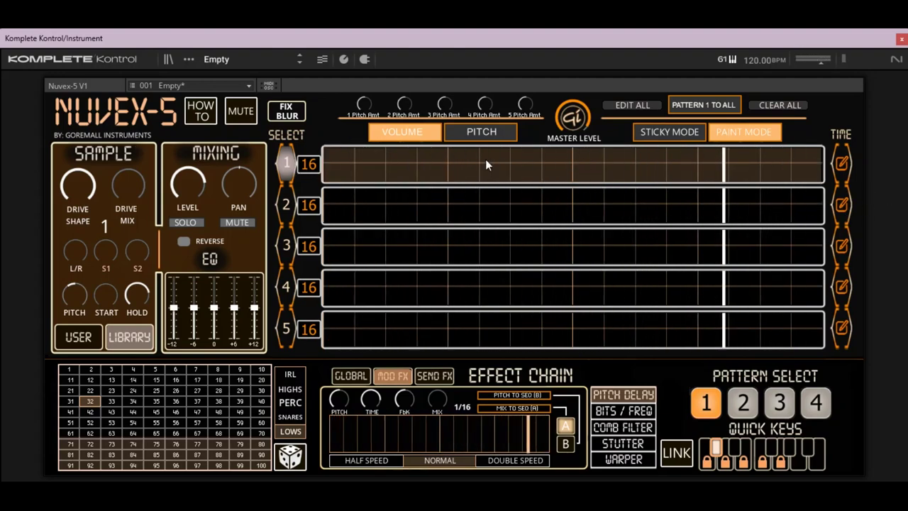
Paint a rising volume ramp across steps 5 to 16 of track 1, then erase it.
left_click_drag(462, 183, 650, 171)
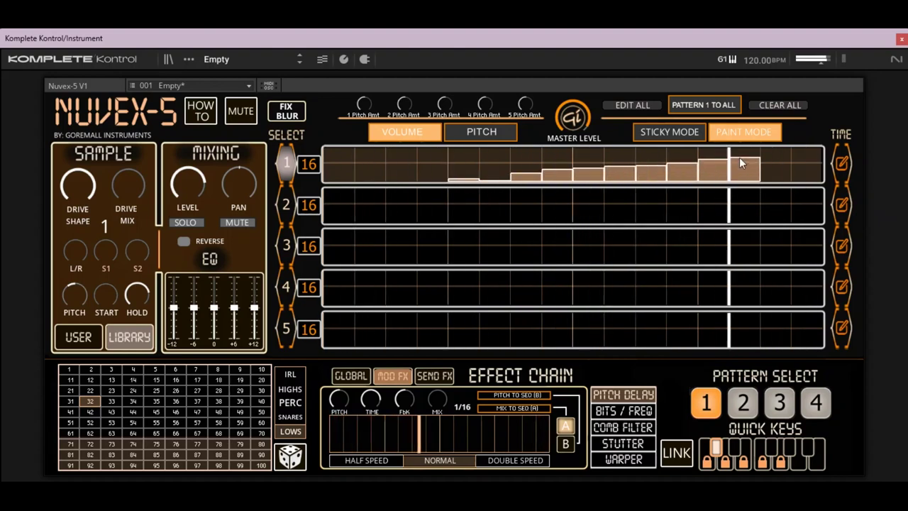
left_click_drag(792, 149, 808, 147)
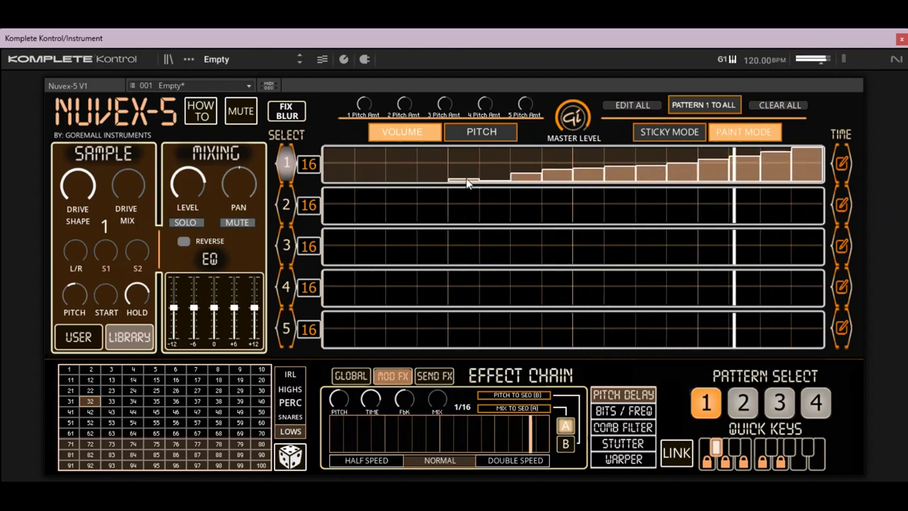
left_click_drag(468, 183, 822, 184)
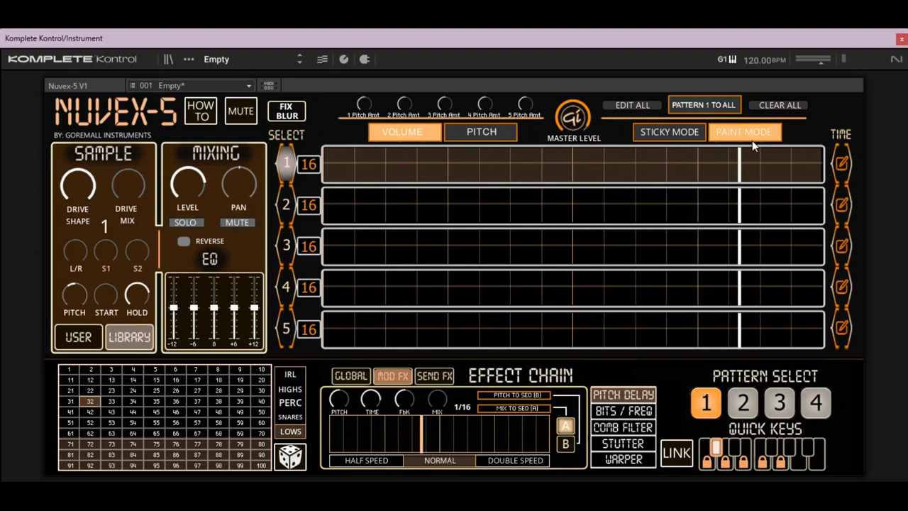
Return to Sticky Mode, add hits on steps 1, 2 and 16 of track 1, and remove them with Clear Pattern.
left_click(666, 132)
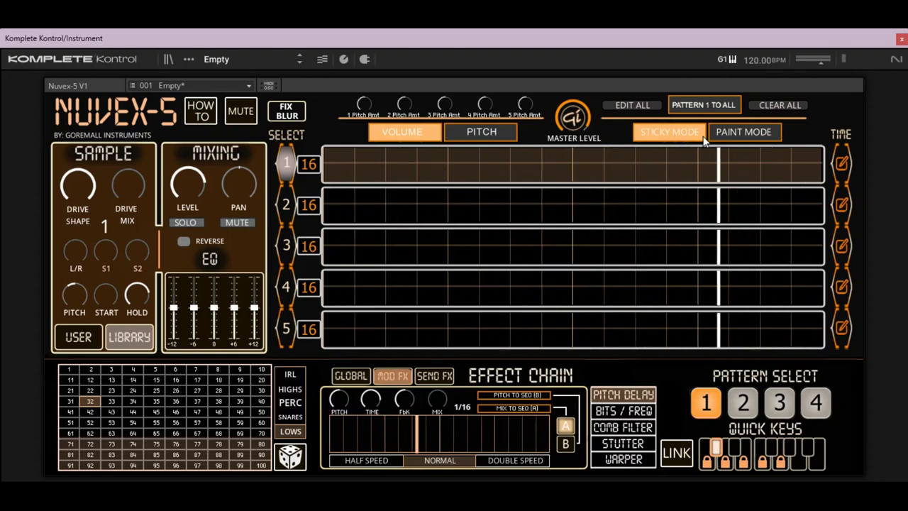
left_click(666, 134)
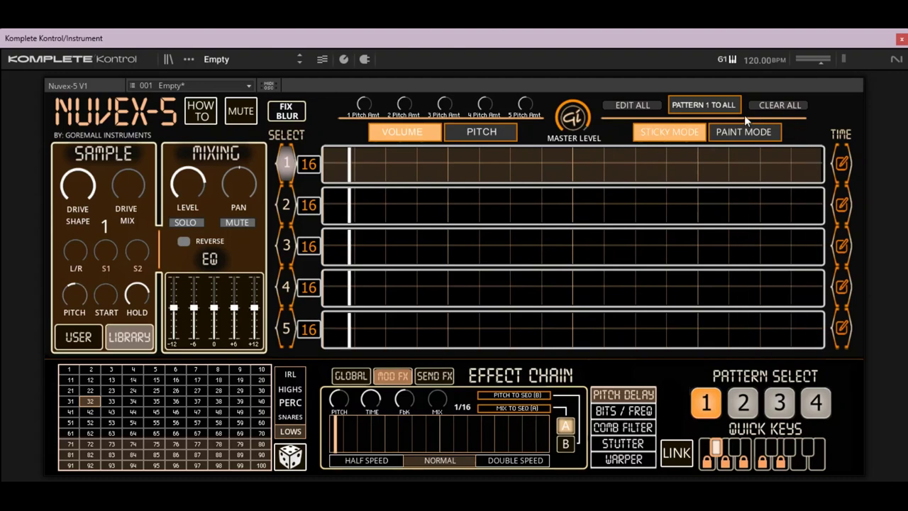
left_click(841, 165)
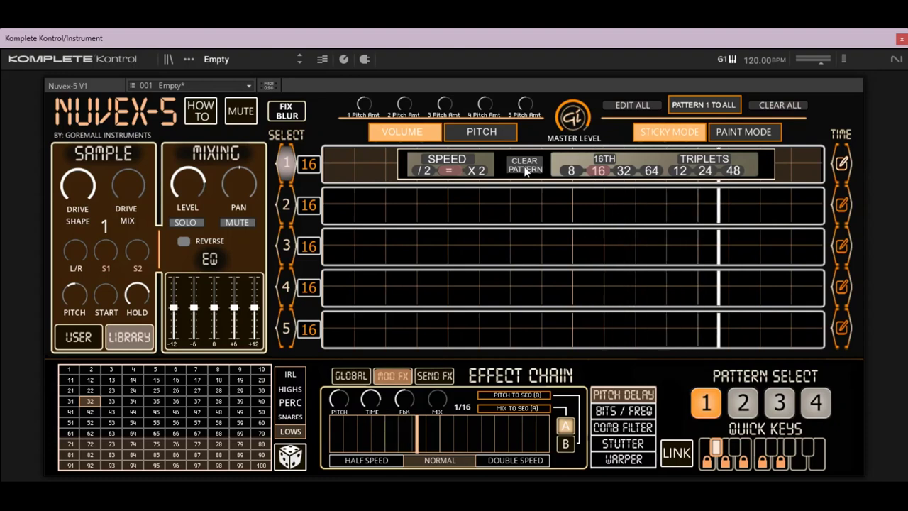
mouse_move(338, 177)
left_mouse_down()
mouse_move(345, 129)
mouse_move(376, 169)
left_mouse_up()
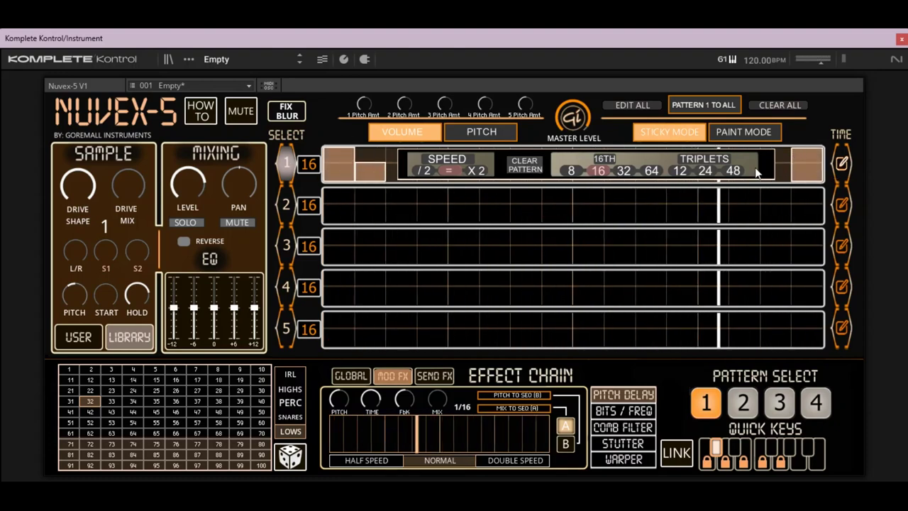
left_click(525, 165)
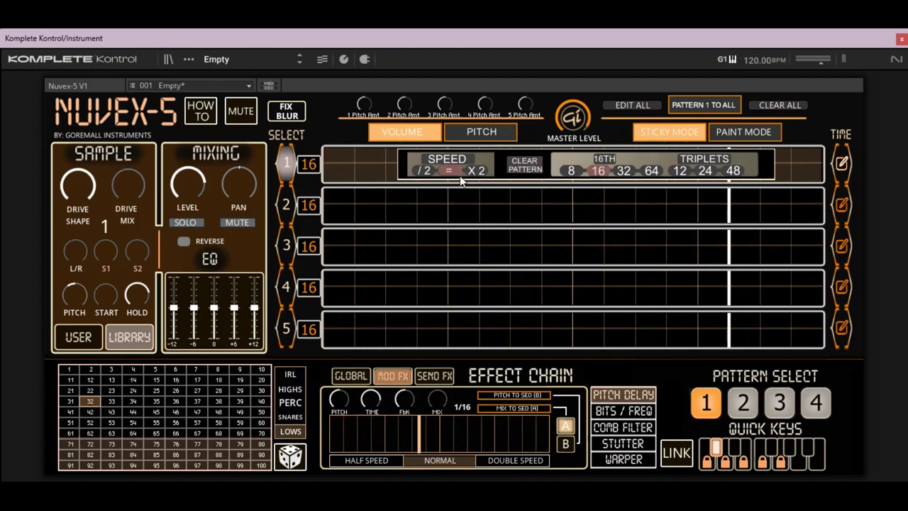
Try the half-speed and double-speed settings on track 1, then restore normal speed.
left_click(423, 170)
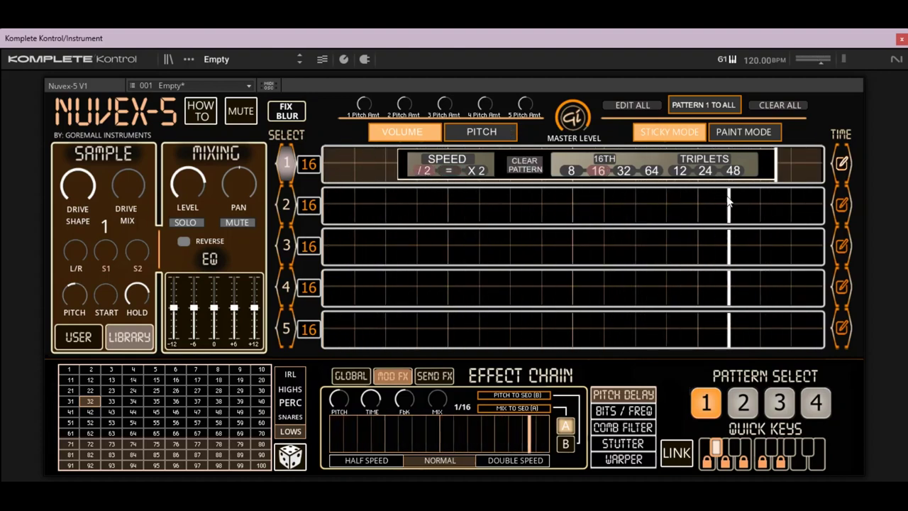
left_click(477, 170)
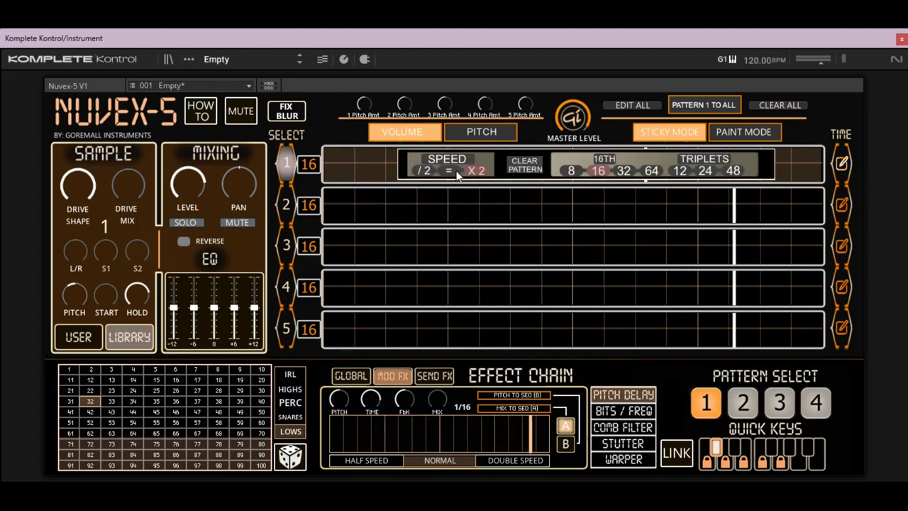
left_click(424, 170)
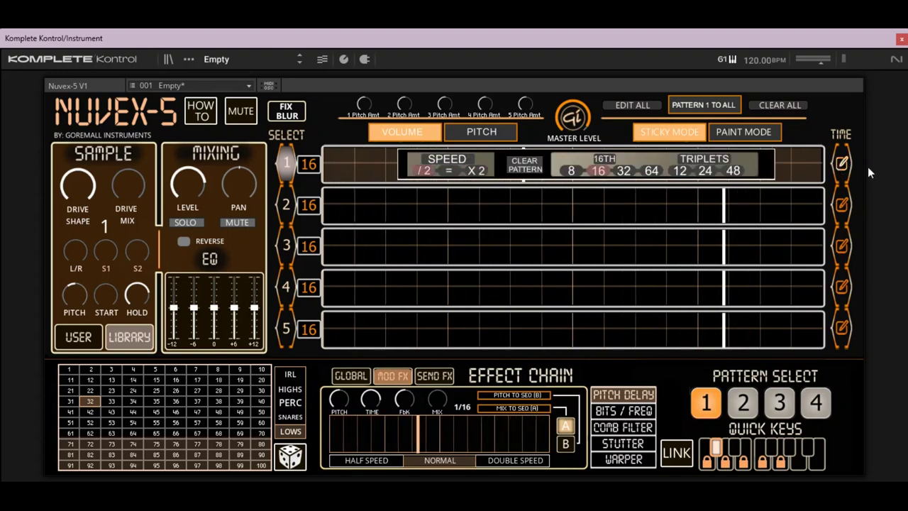
left_click(449, 170)
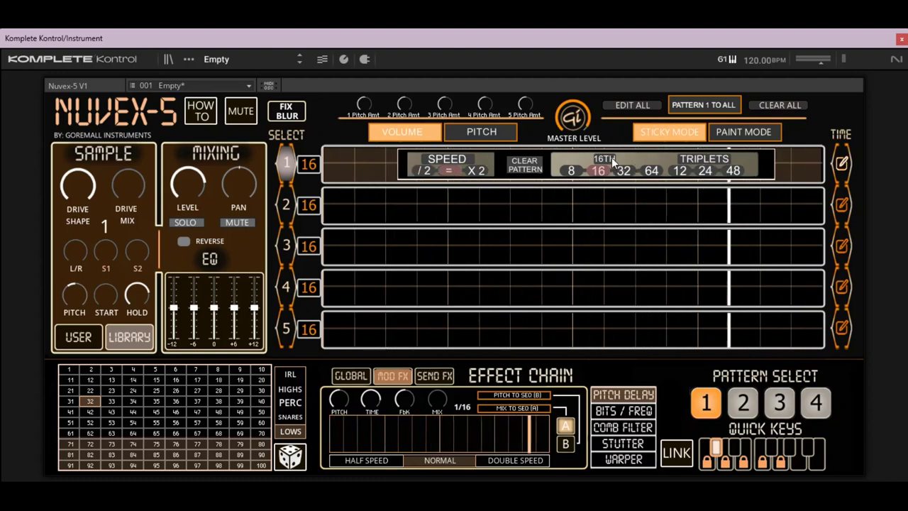
Try a 64-step division on track 1, then set it to 32 steps.
left_click(651, 171)
left_click(839, 164)
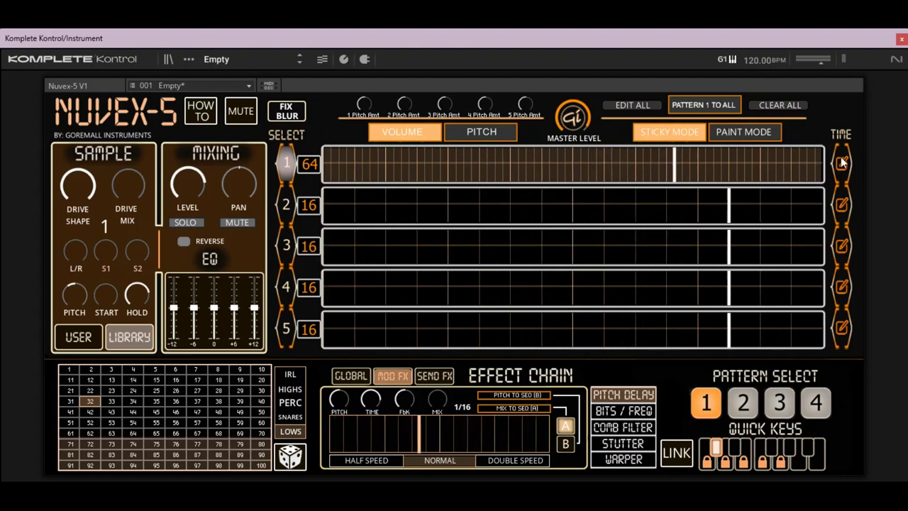
mouse_move(738, 180)
left_click(623, 169)
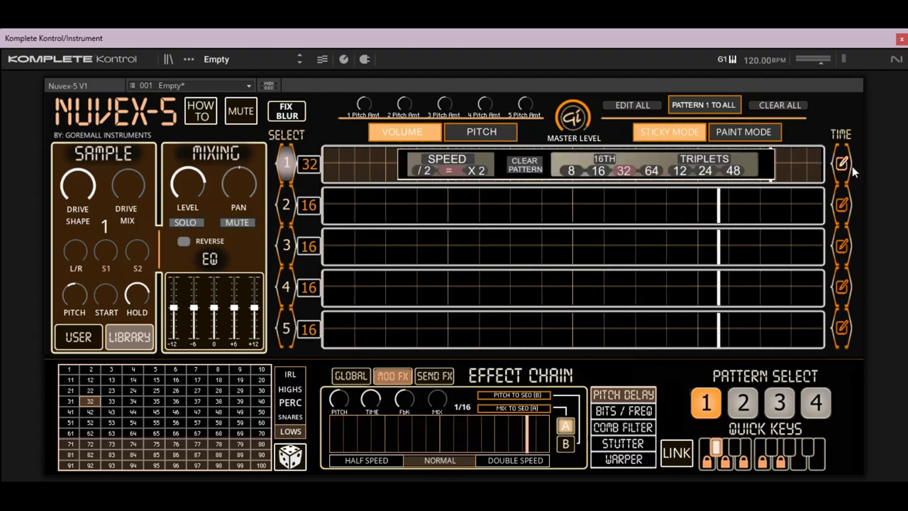
Add full-volume hits on track 1 at steps 1, 5, 9, 13, 15, 17, 21, 25 and 29.
left_click(393, 164)
left_click(454, 163)
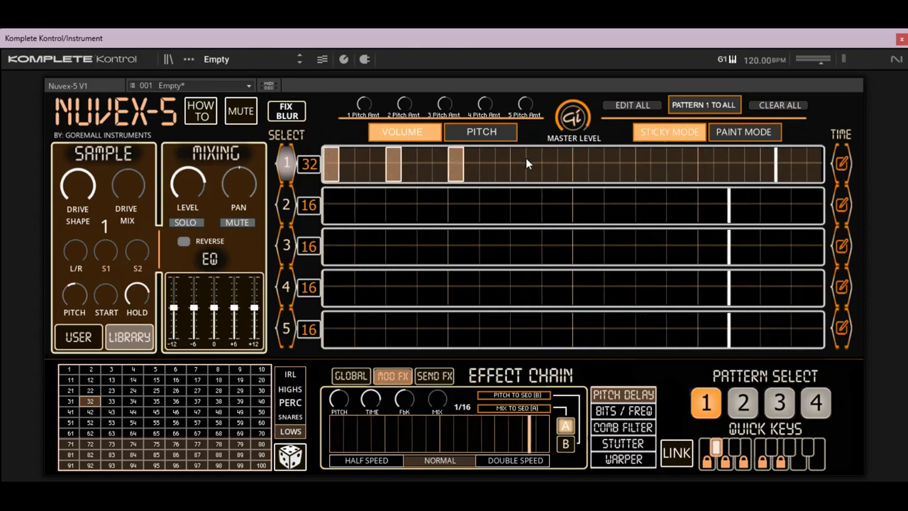
left_click(517, 163)
left_click(550, 164)
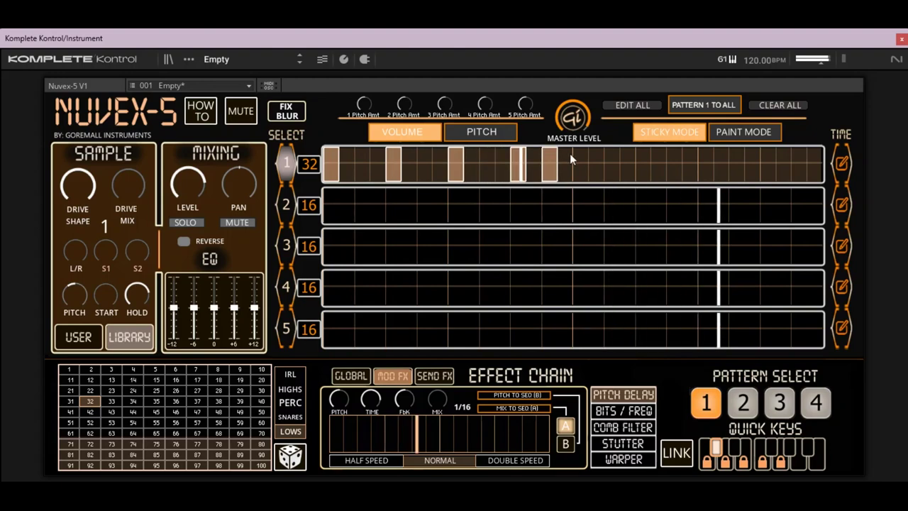
left_click(641, 167)
left_click(706, 162)
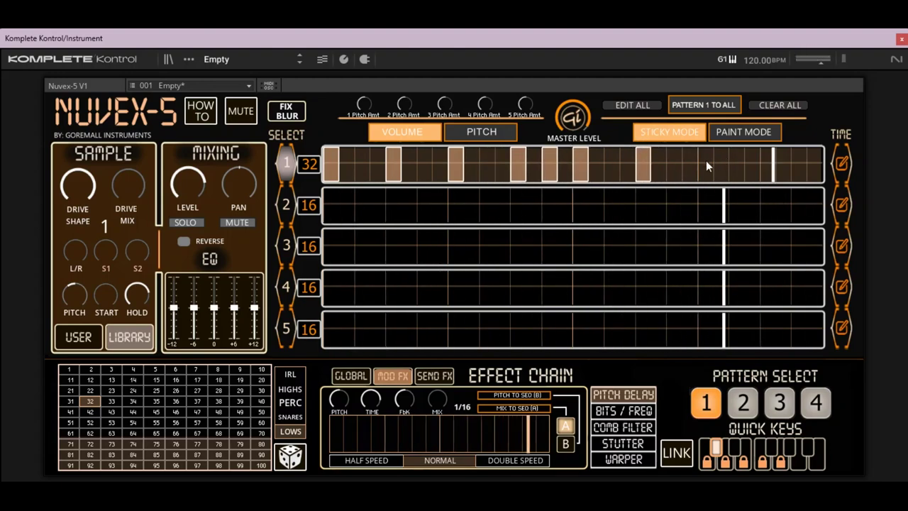
left_click(767, 161)
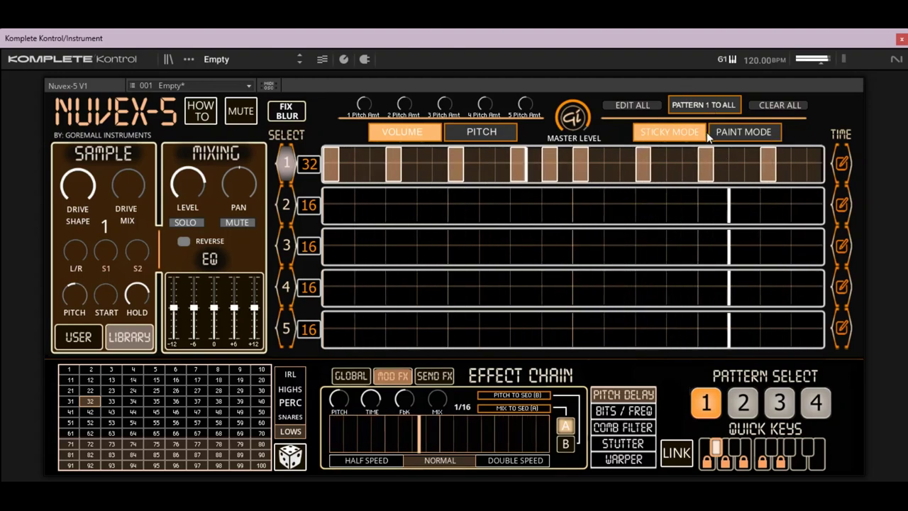
Add a hit at just over half volume on step 32 of track 1 and lower step 15 to about half volume.
left_click(815, 164)
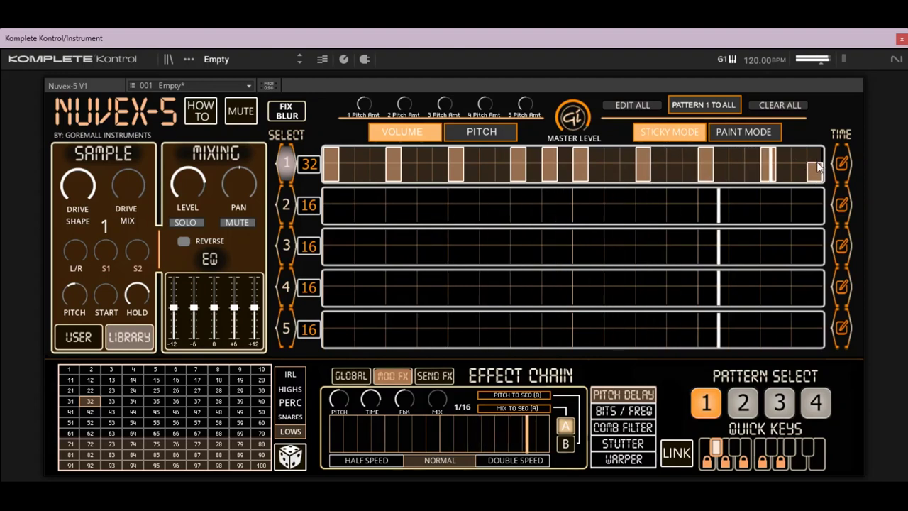
left_click(549, 163)
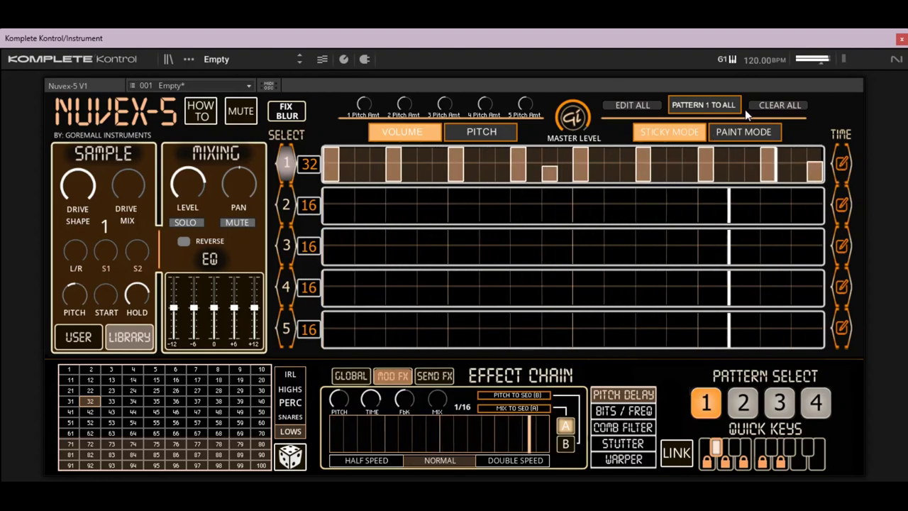
Show and hide the speed and step-division options for all five tracks, and view track 1's options on their own.
left_click(632, 105)
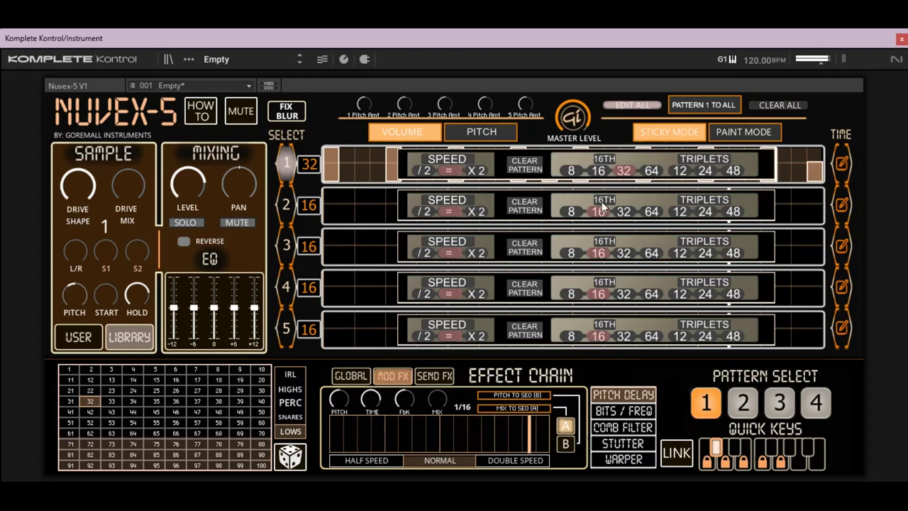
left_click(636, 105)
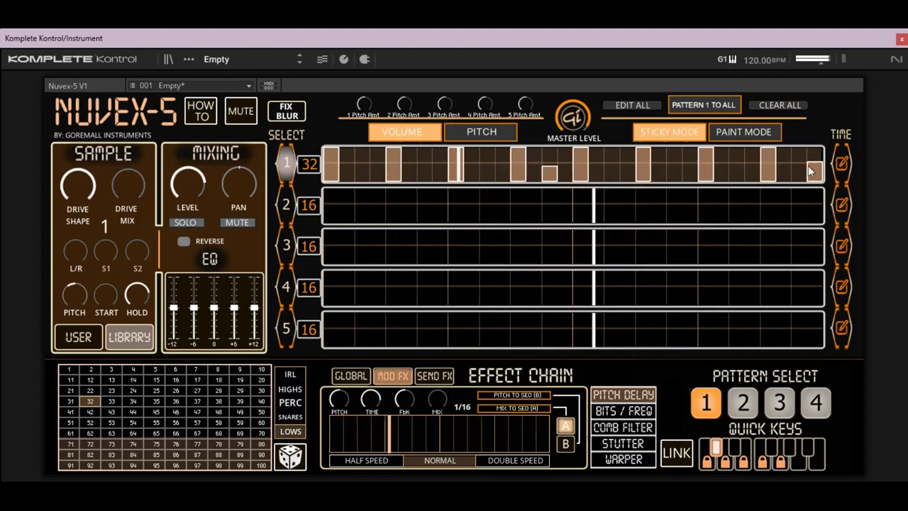
left_click(841, 205)
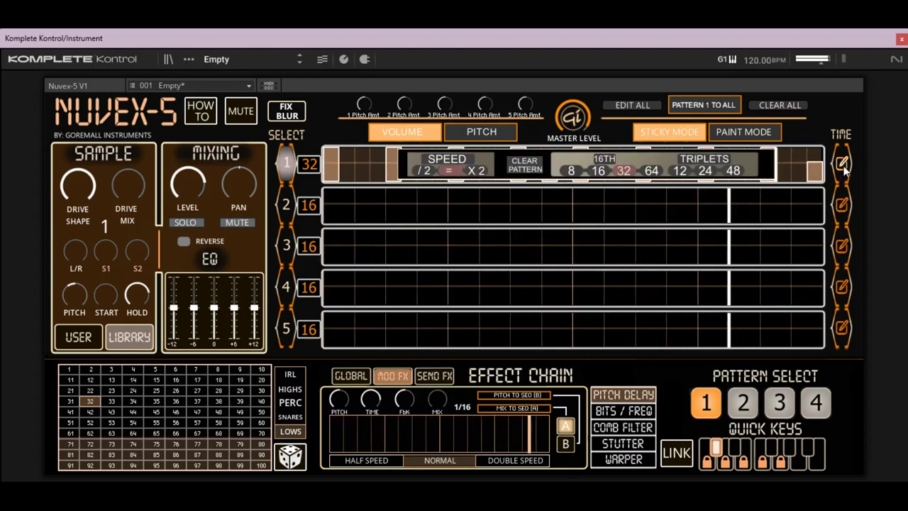
left_click(630, 107)
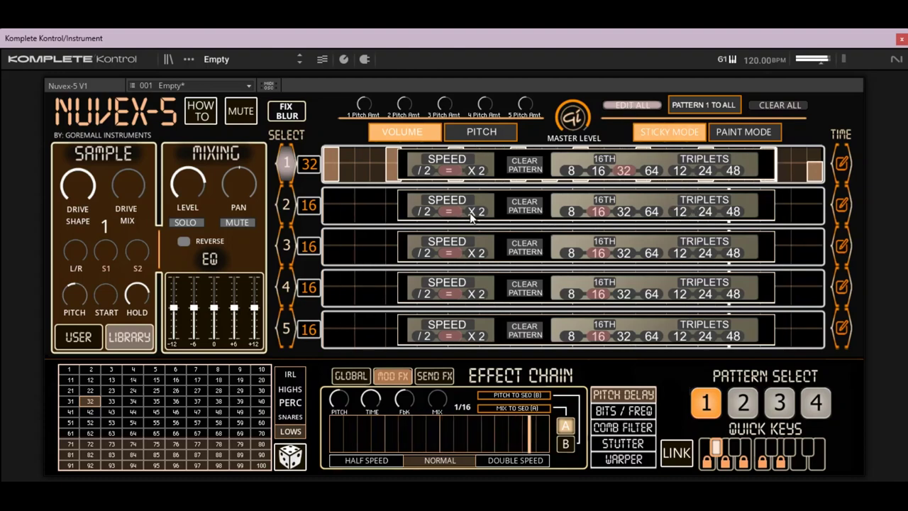
left_click(627, 106)
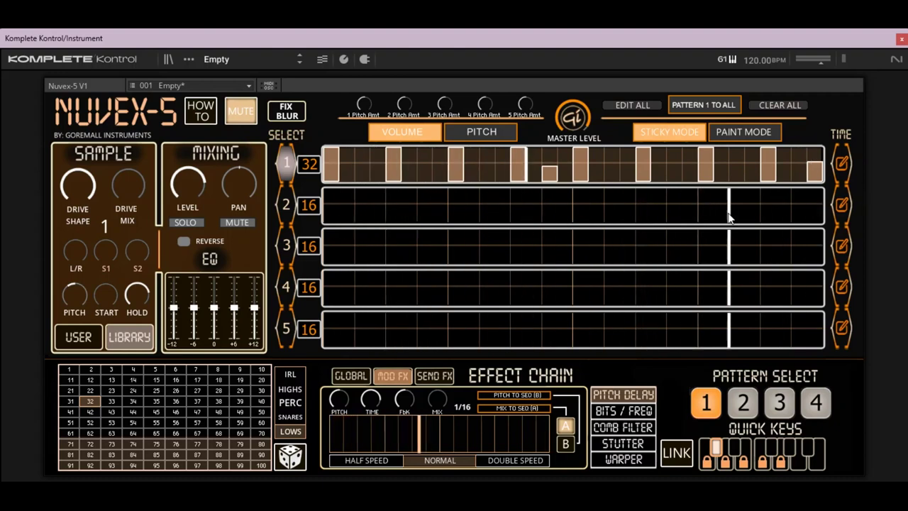
Try the 24-triplet and 64-step divisions on track 2, then set it to 32 steps and close the all-track options.
left_click(613, 106)
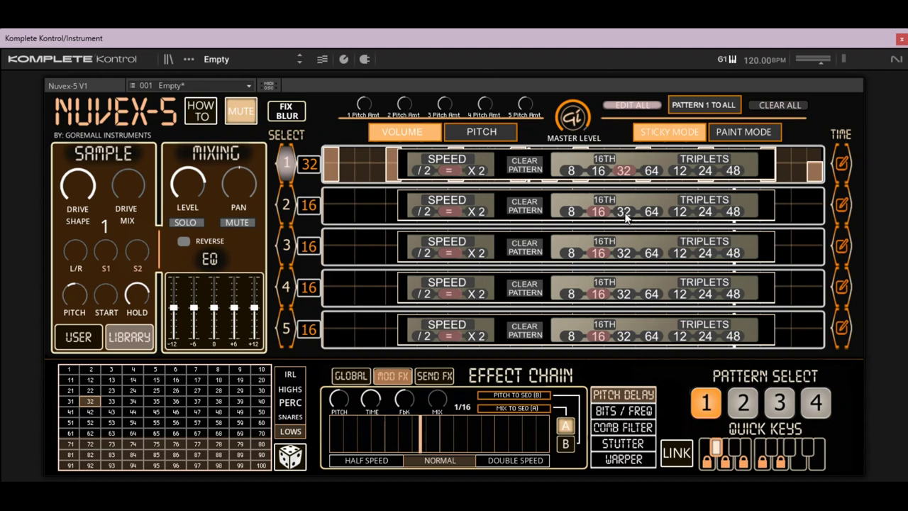
left_click(704, 216)
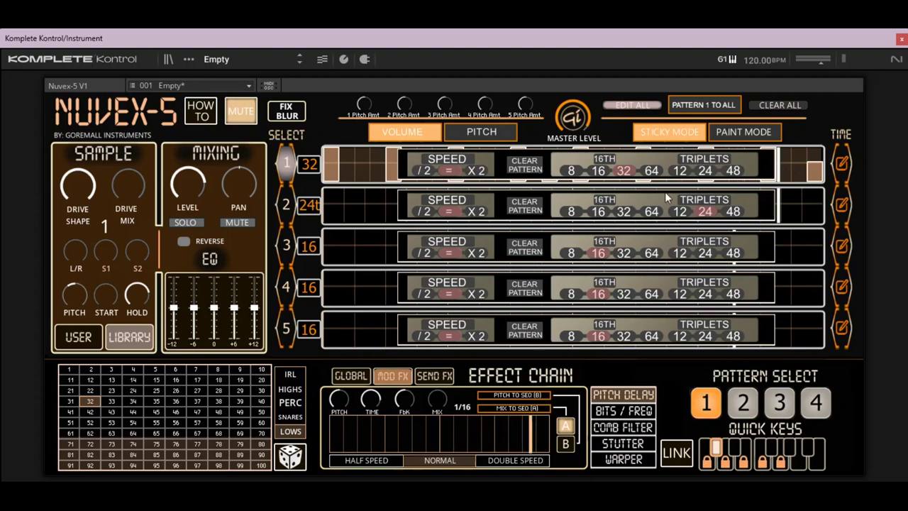
left_click(650, 213)
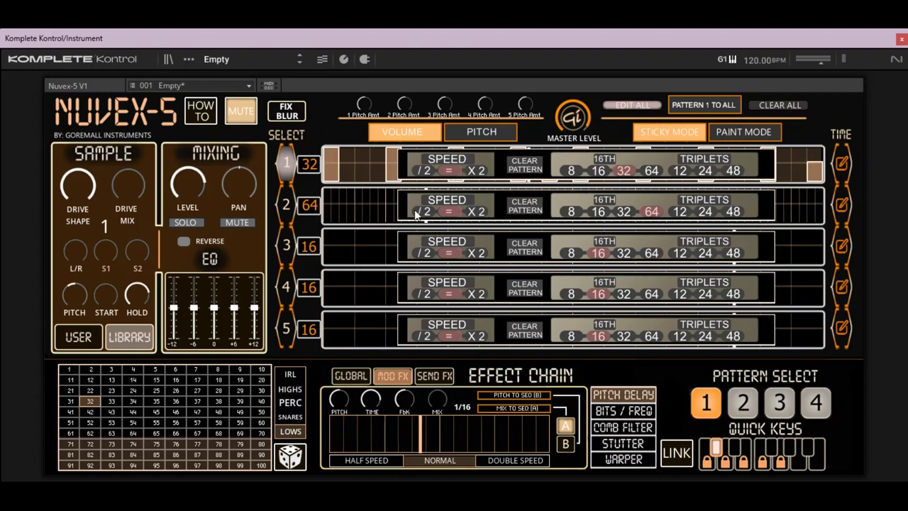
left_click(480, 212)
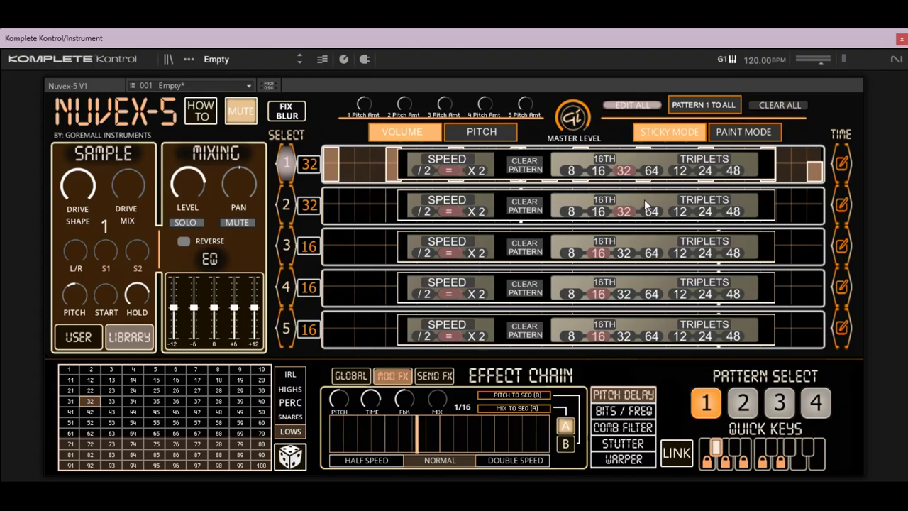
left_click(640, 111)
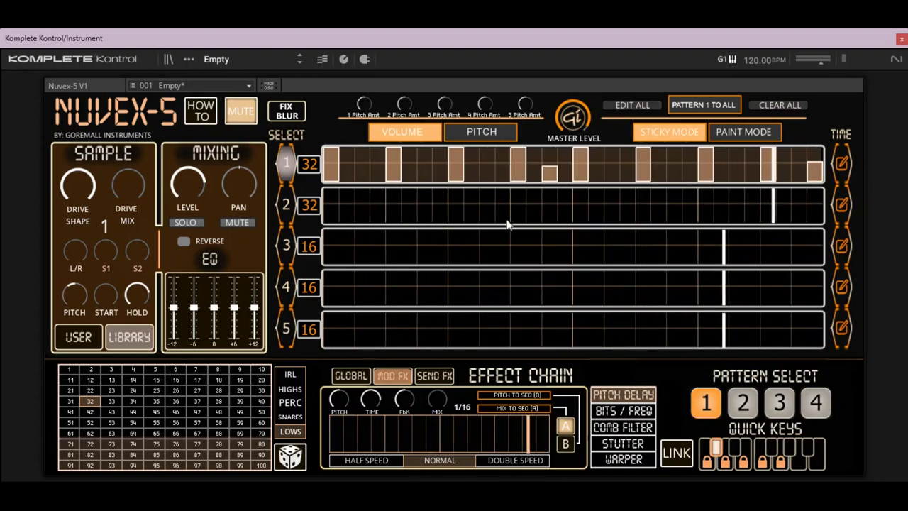
Select track 2 and turn off the instrument's global mute.
left_click(299, 202)
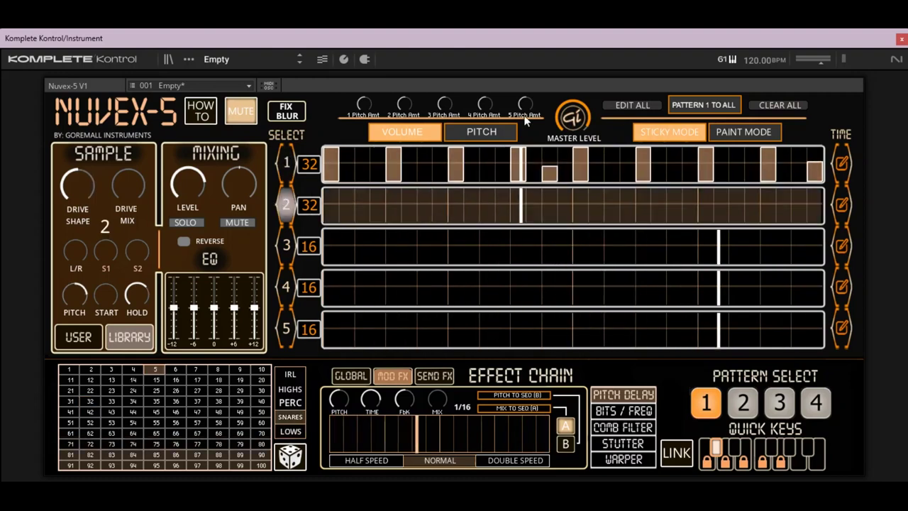
left_click(241, 110)
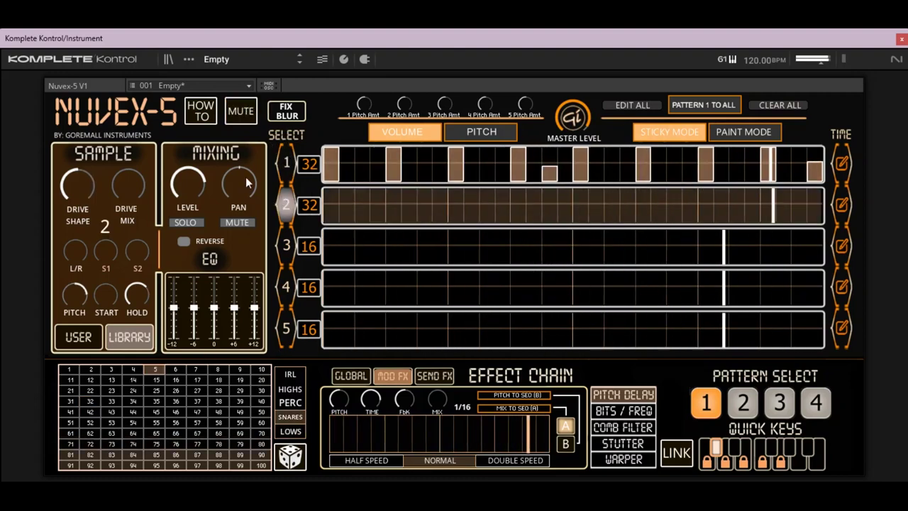
Mute and unmute the instrument, then load snare sample 87 from the library into track 2.
left_click(239, 113)
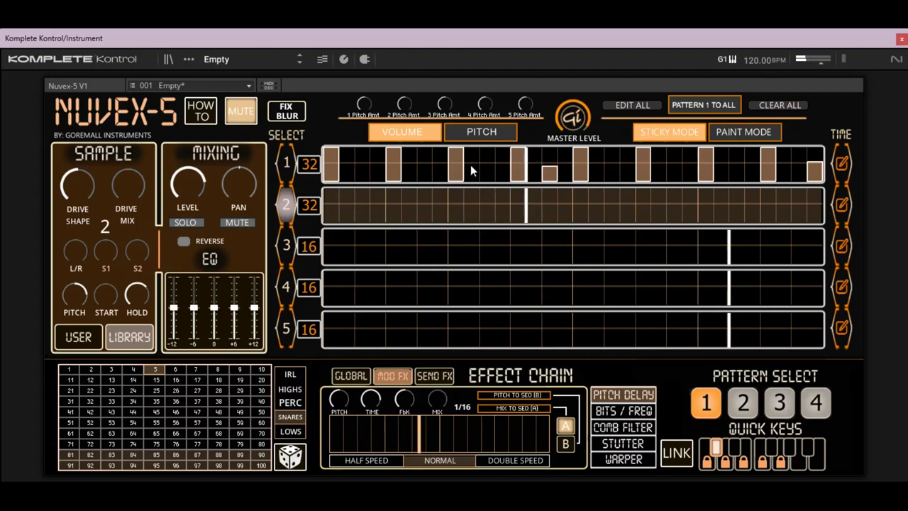
left_click(241, 112)
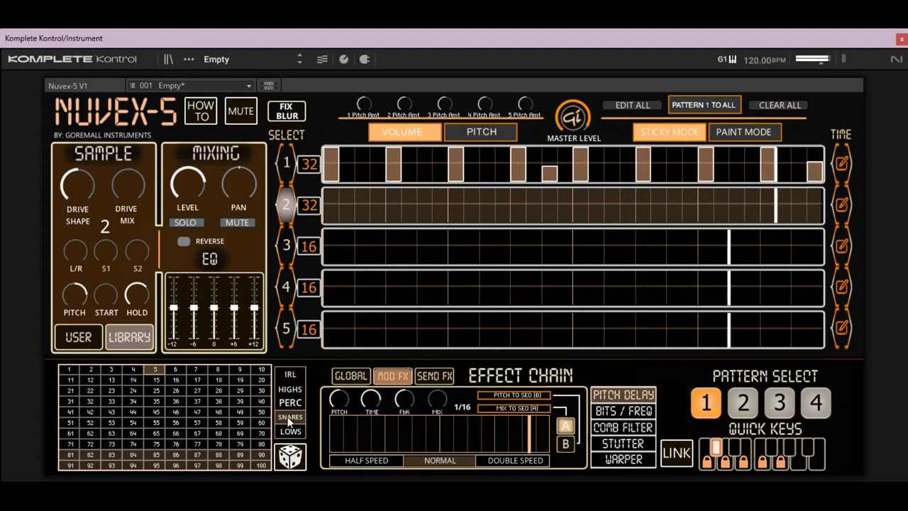
left_click(197, 454)
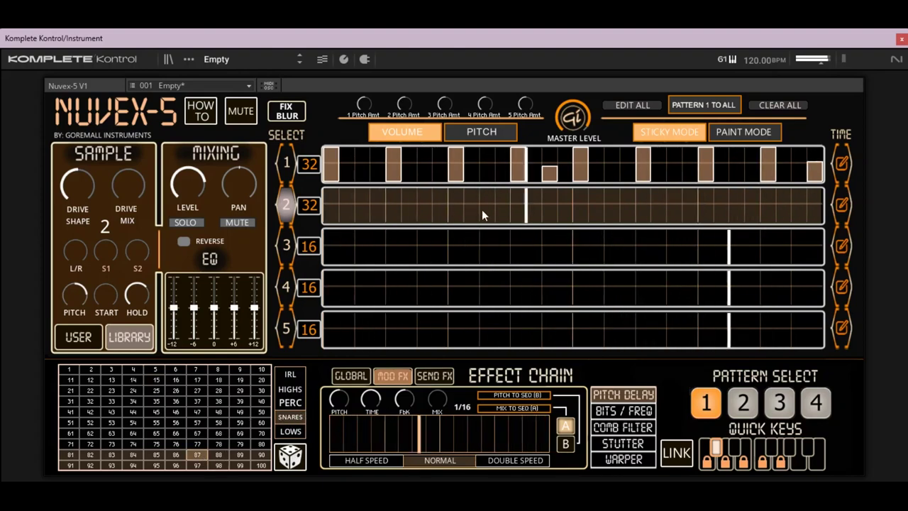
Set track 2 to 16 steps and add full-volume hits on steps 5 and 13.
left_click(840, 204)
left_click(598, 212)
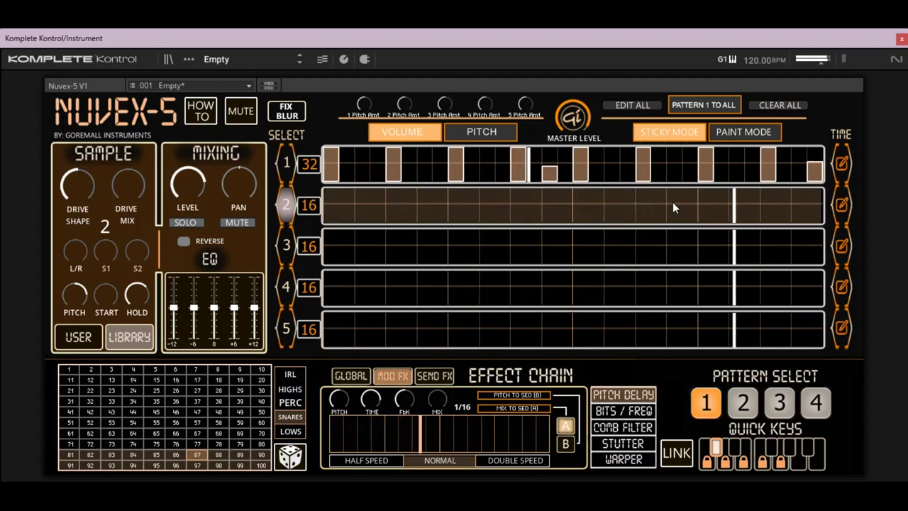
left_click(462, 205)
left_click(712, 207)
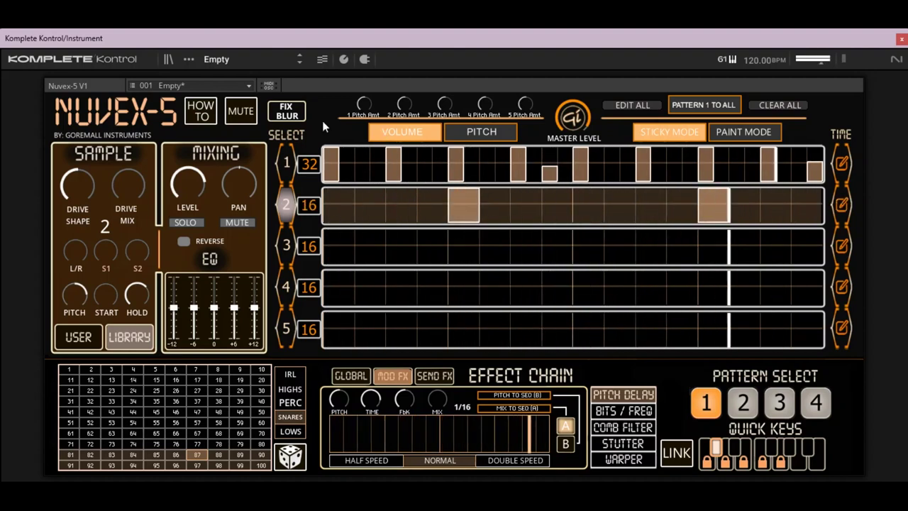
Lower track 2's two highest EQ bands, then lower the second and raise the fourth EQ band on track 1.
left_click_drag(236, 314, 254, 321)
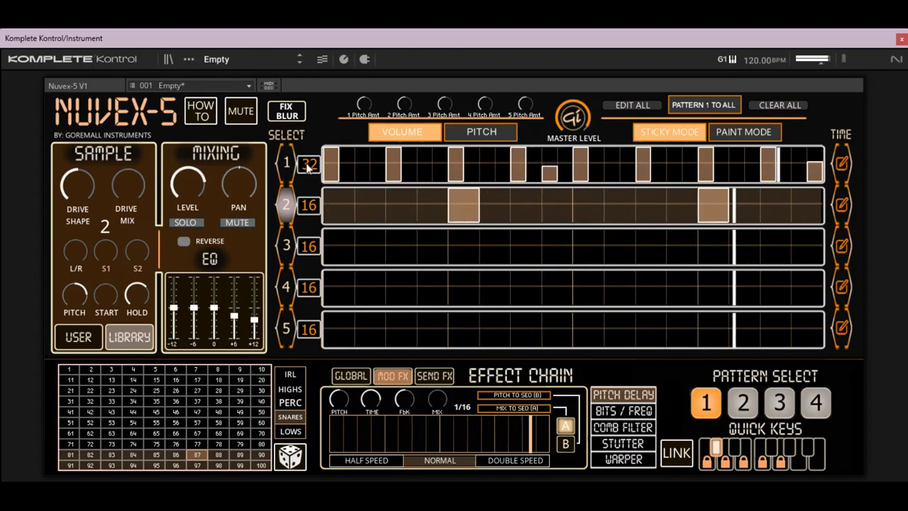
left_click(284, 162)
left_click_drag(196, 310, 234, 301)
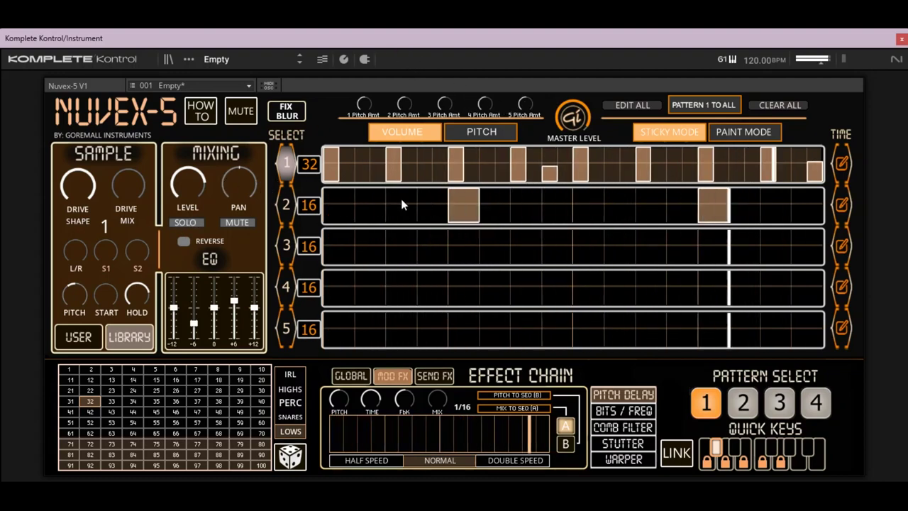
Select track 2, raise its S1 send, and compare the reverb and flanger send effects, ending on the reverb.
left_click(285, 205)
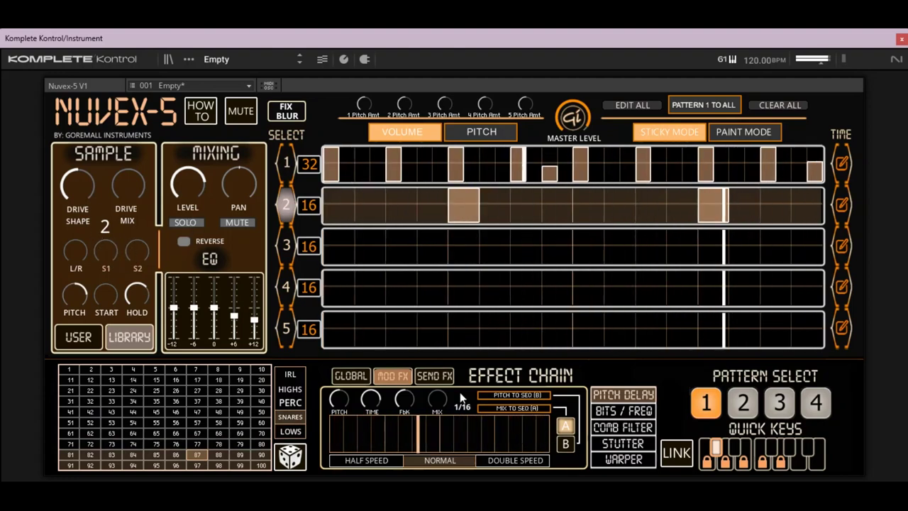
left_click(445, 381)
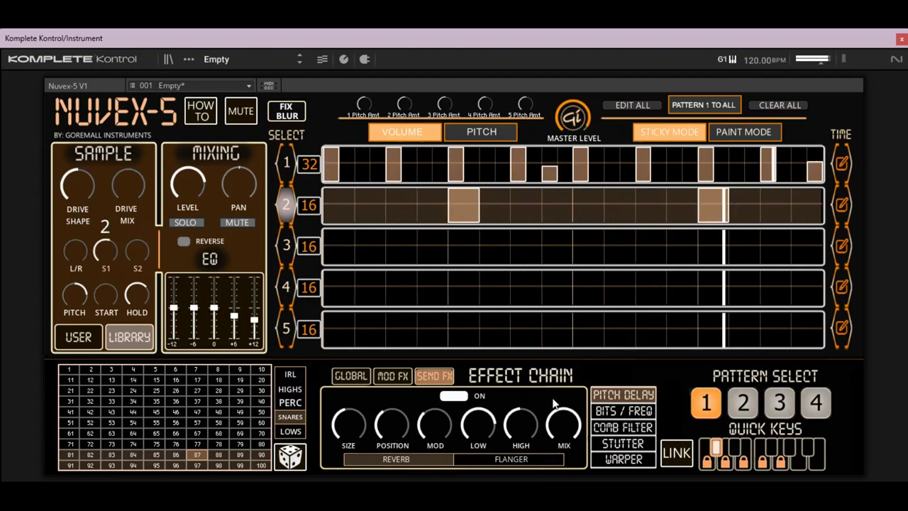
left_click(511, 459)
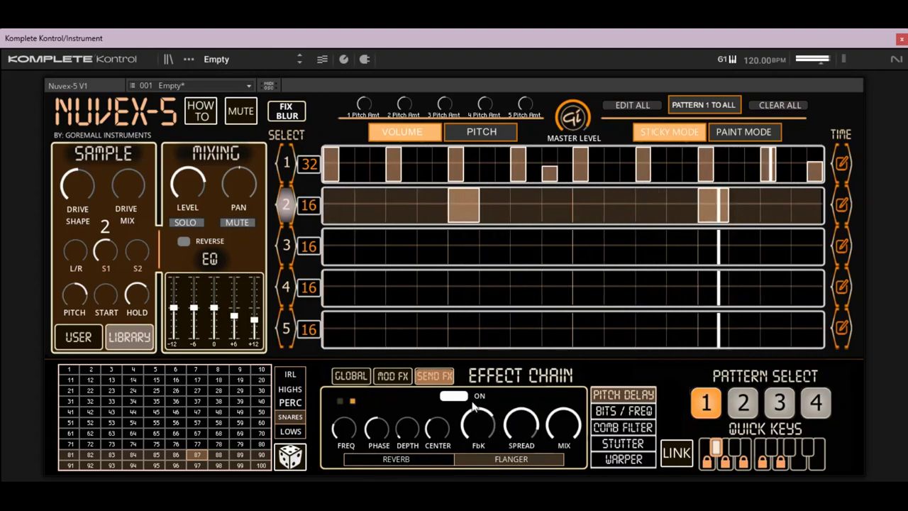
left_click(408, 460)
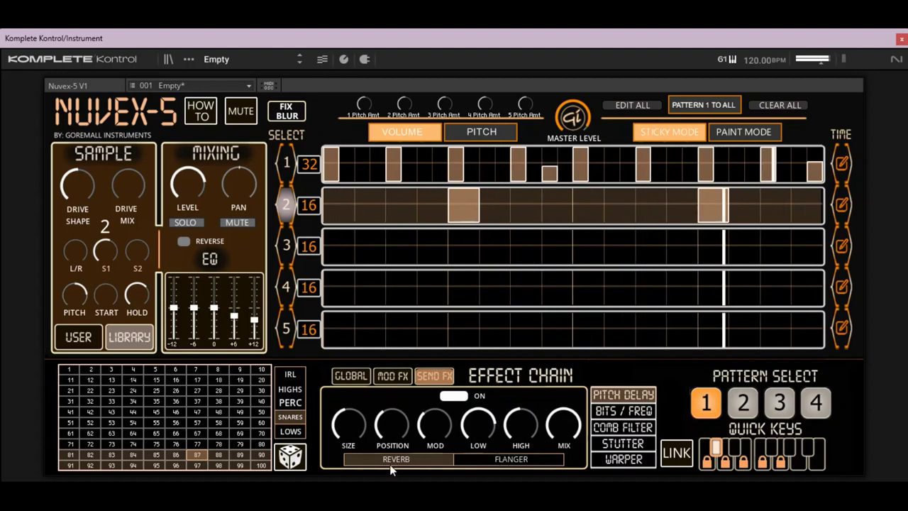
left_click(518, 460)
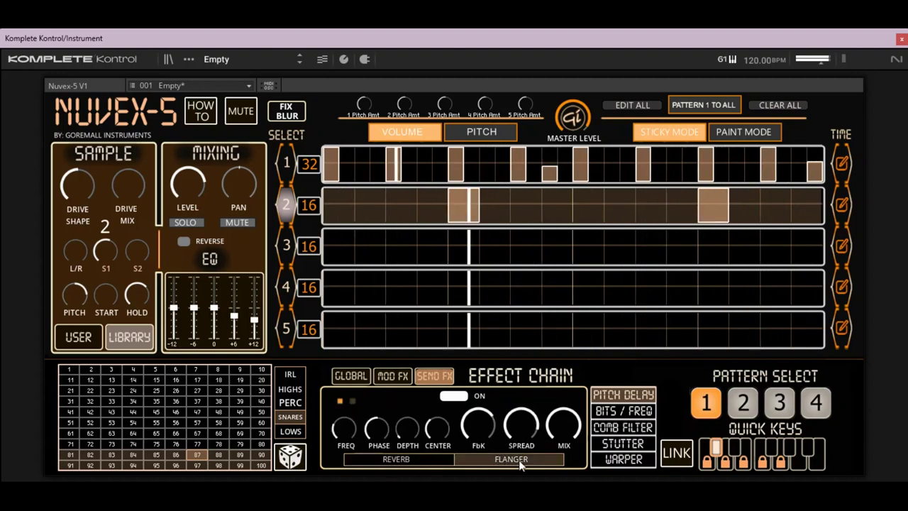
left_click(403, 459)
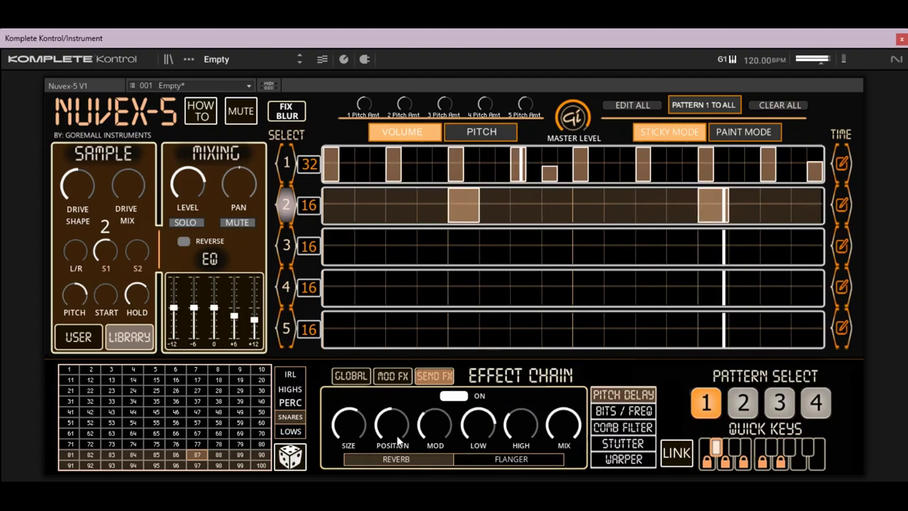
Mute the instrument and set track 3 to 8 steps, then reopen and close its speed and step-division options.
left_click(241, 117)
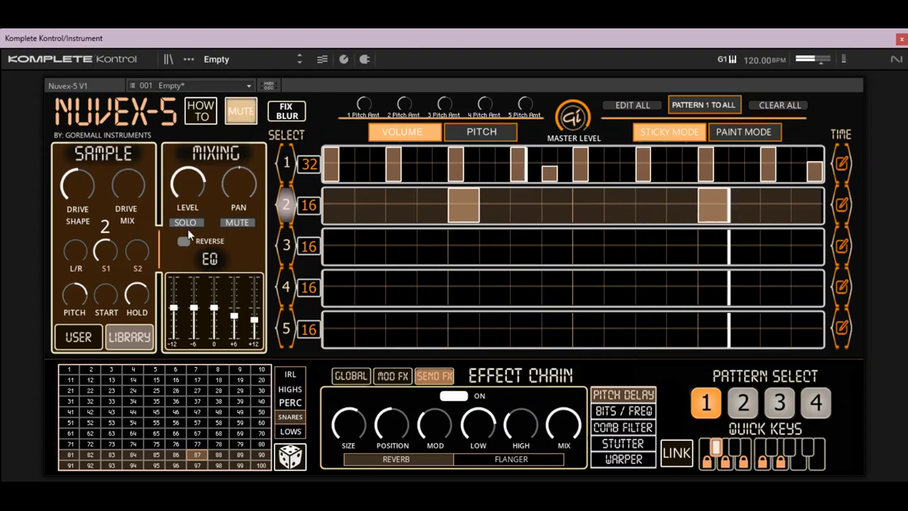
left_click(285, 248)
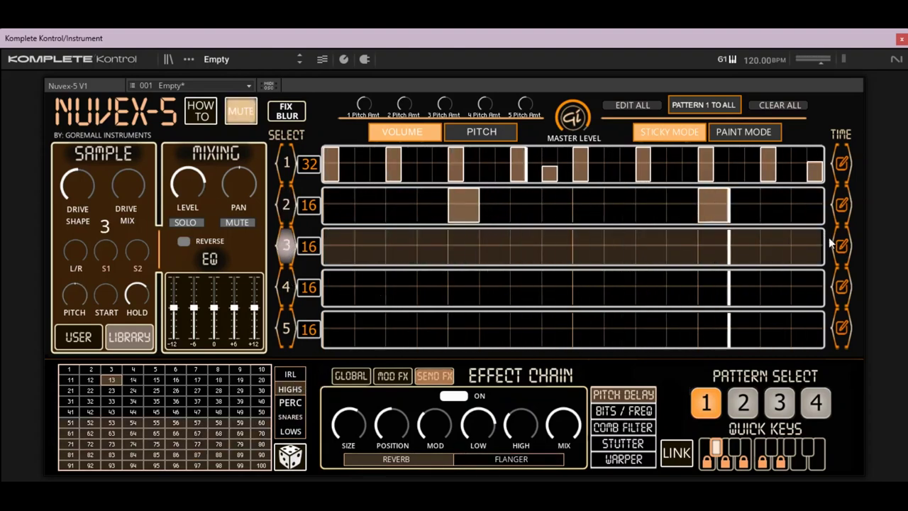
mouse_move(598, 240)
left_click(570, 253)
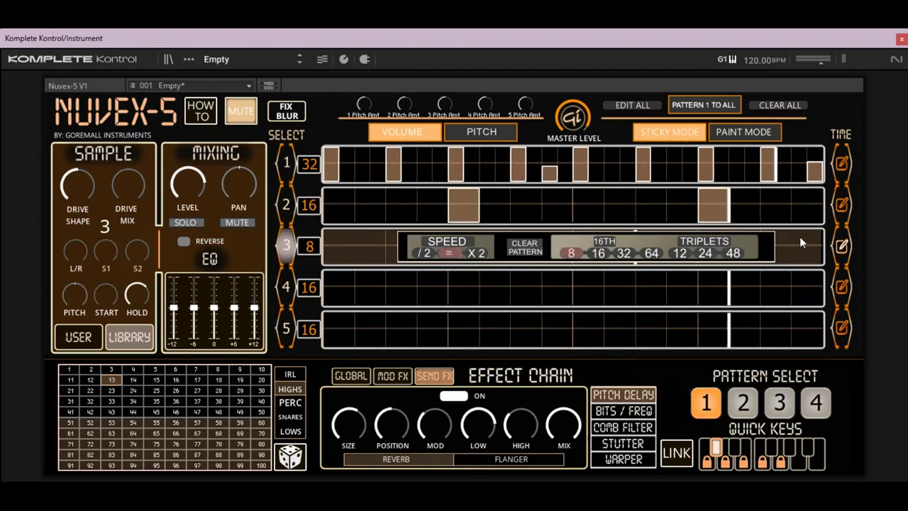
left_click(843, 248)
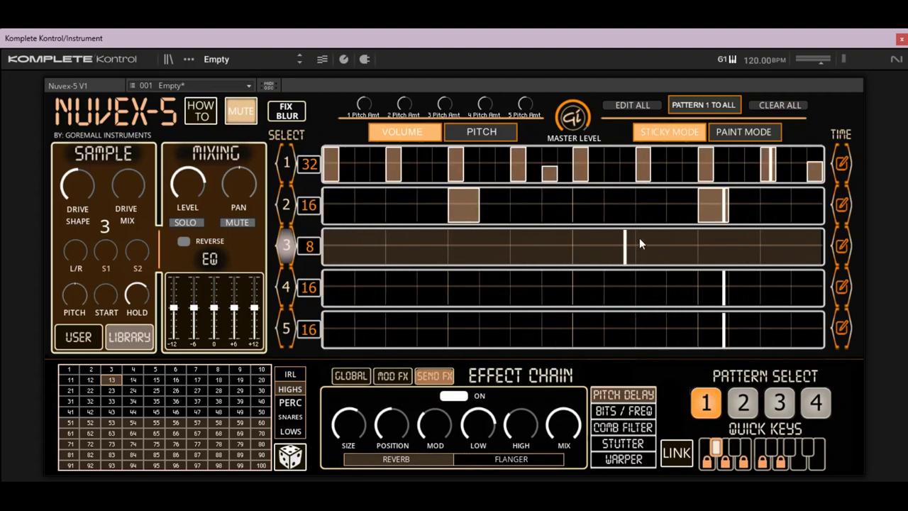
left_click(841, 246)
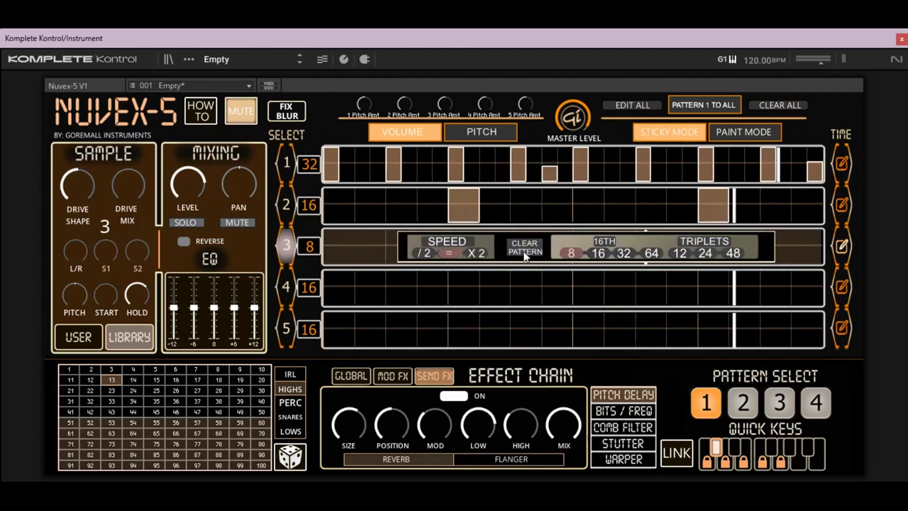
left_click(841, 246)
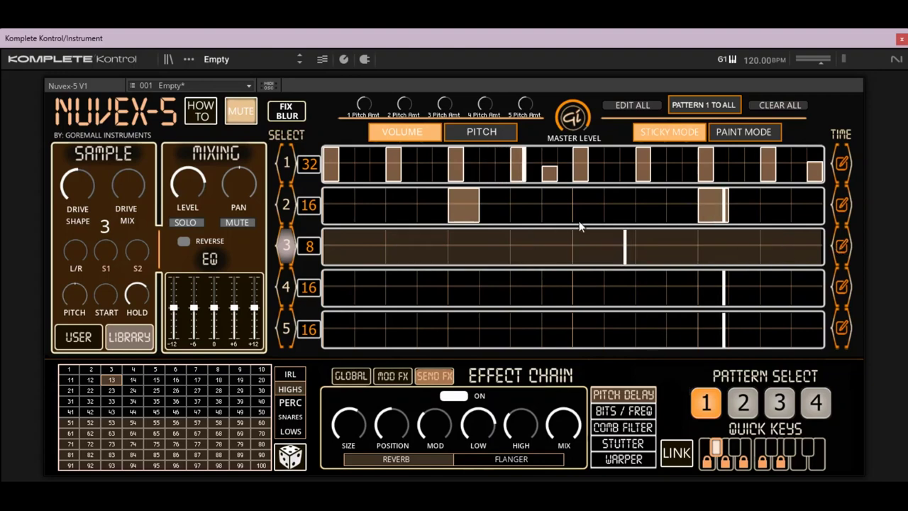
Fill track 3 with eight steps alternating between nearly full and about one-third volume, and unmute the instrument.
mouse_move(346, 251)
left_mouse_down()
mouse_move(480, 239)
mouse_move(532, 253)
mouse_move(592, 253)
mouse_move(726, 232)
mouse_move(798, 257)
left_mouse_up()
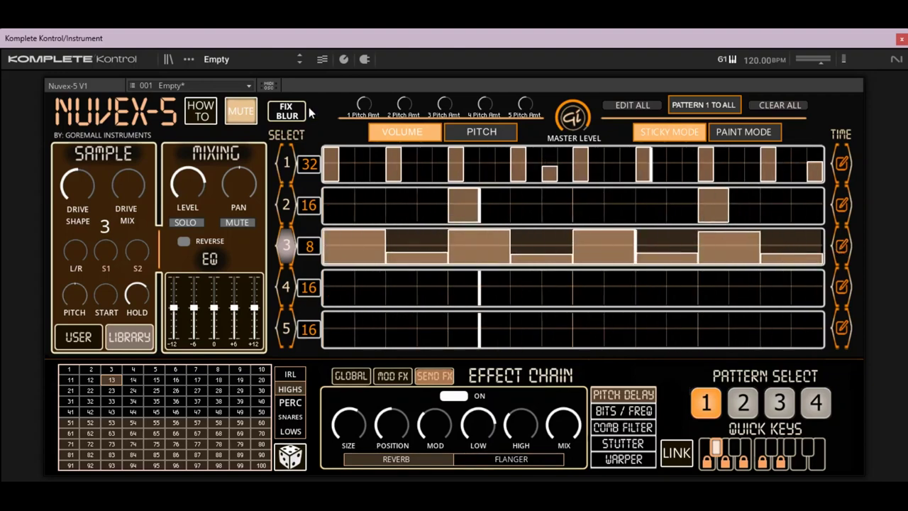
left_click(255, 114)
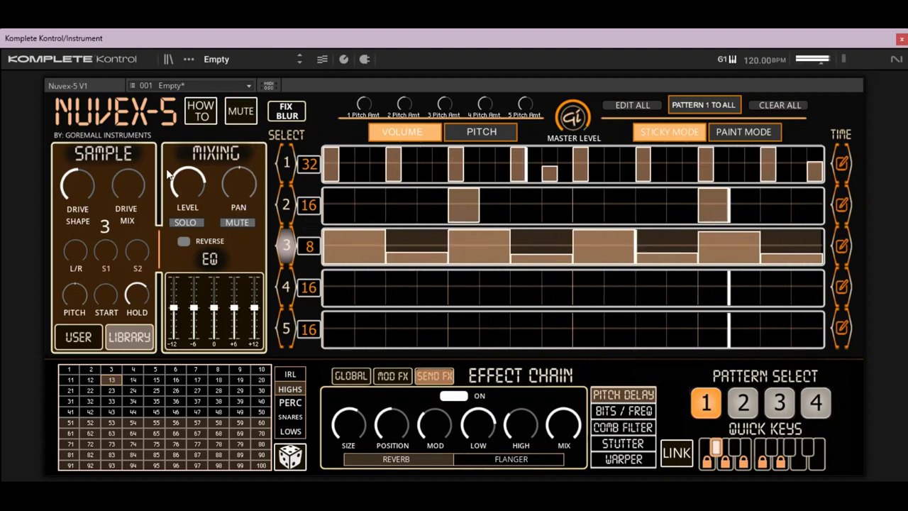
Audition highs samples 15, 8 and 13 on track 3, choose sample 15, and raise the track's L/R and S1 amounts.
left_click(152, 380)
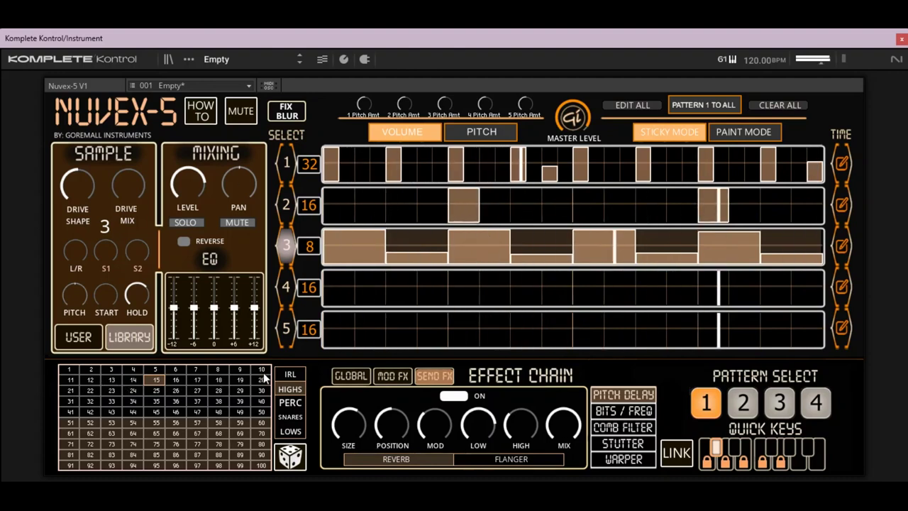
left_click(220, 369)
left_click(111, 378)
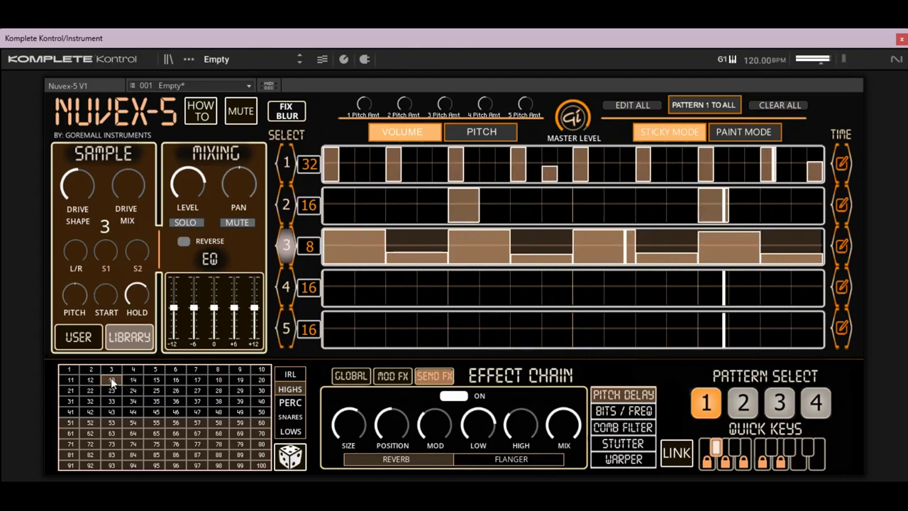
left_click(148, 380)
mouse_move(75, 251)
left_mouse_down()
mouse_move(70, 230)
mouse_move(60, 259)
left_mouse_up()
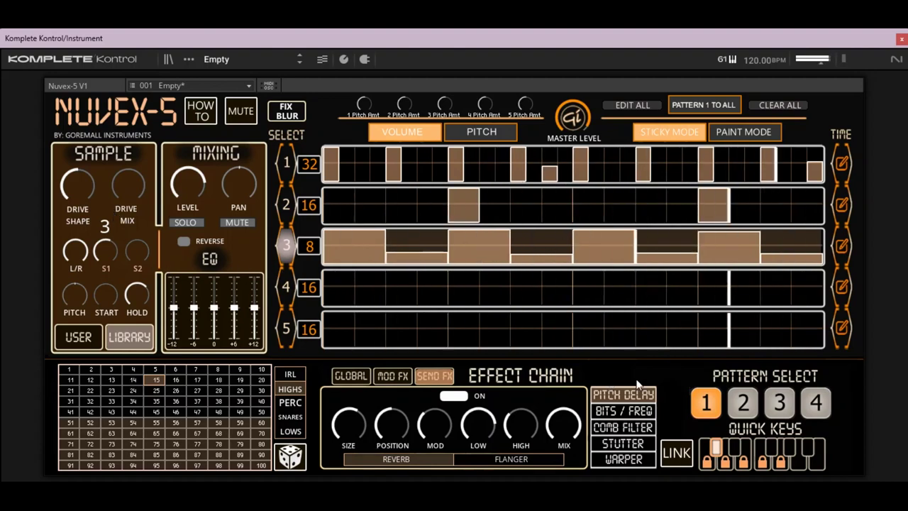
Mute the instrument, then bring up the option to erase all of pattern 1's sequencer data and decline it.
left_click(242, 110)
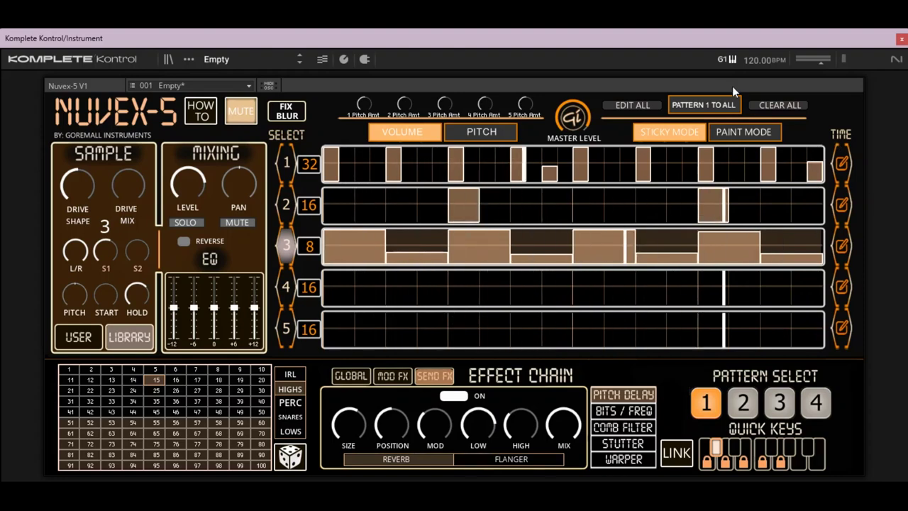
left_click(787, 105)
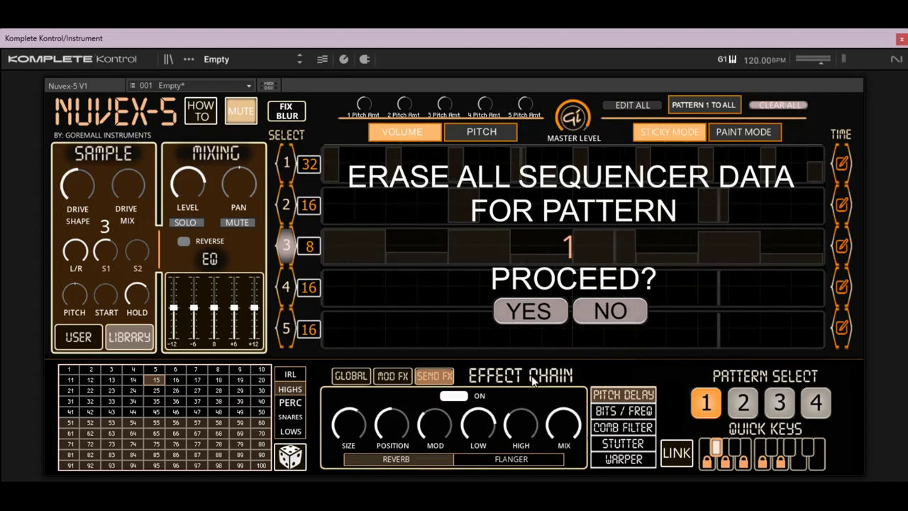
left_click(628, 311)
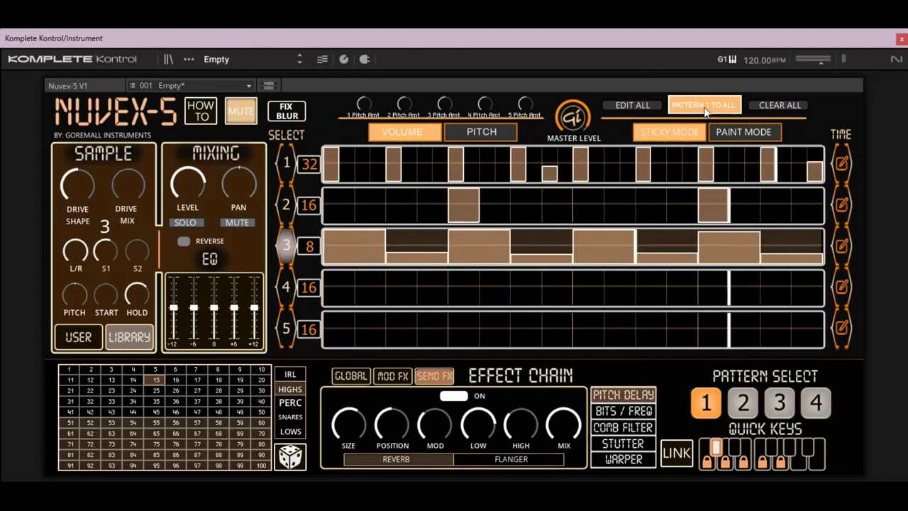
With Pattern 1 to All turned on, slightly adjust step 32 of pattern 1's track 1 to copy the track into pattern 2.
left_click(744, 404)
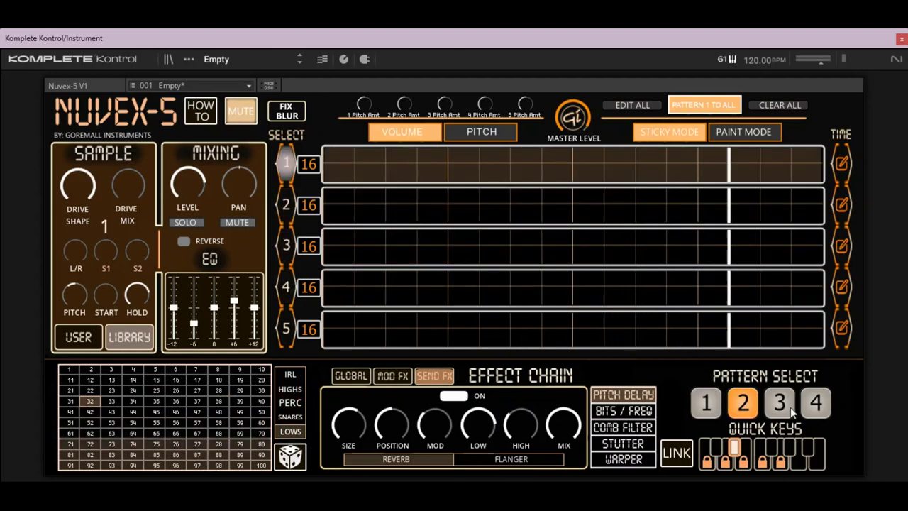
left_click(708, 401)
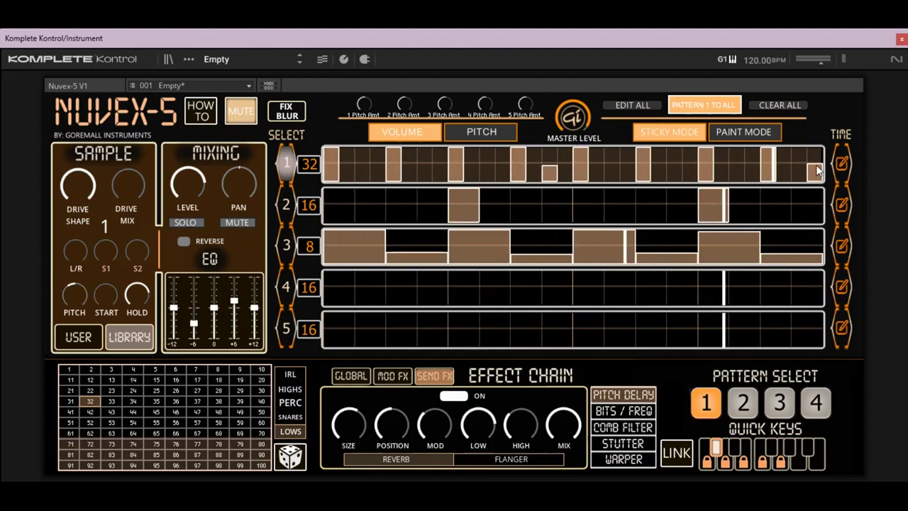
left_click(742, 403)
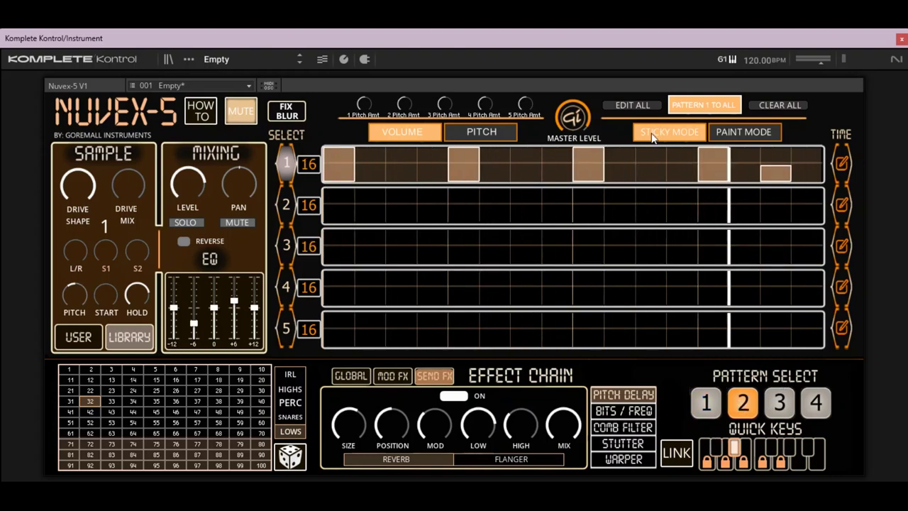
Set track 1 of pattern 2 to 32 steps using the all-track options, and check patterns 3 and 4.
left_click(628, 107)
left_click(630, 106)
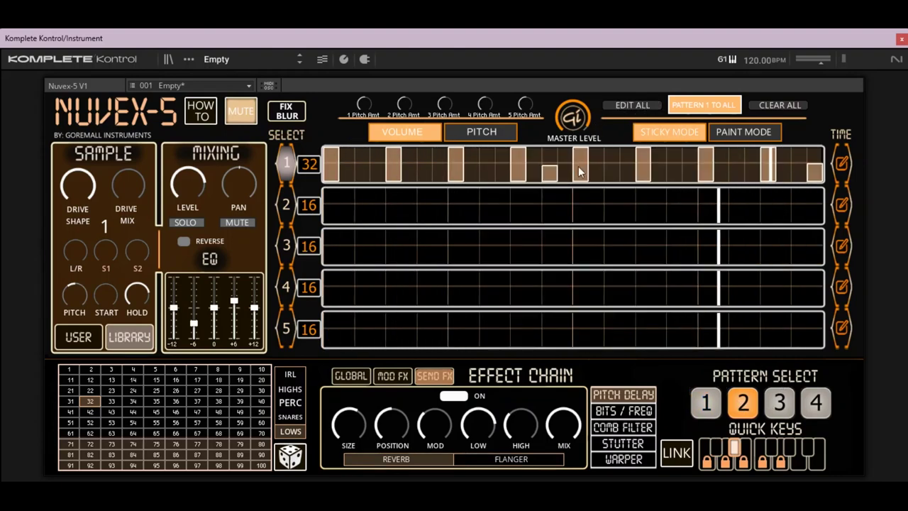
left_click(777, 403)
left_click(815, 402)
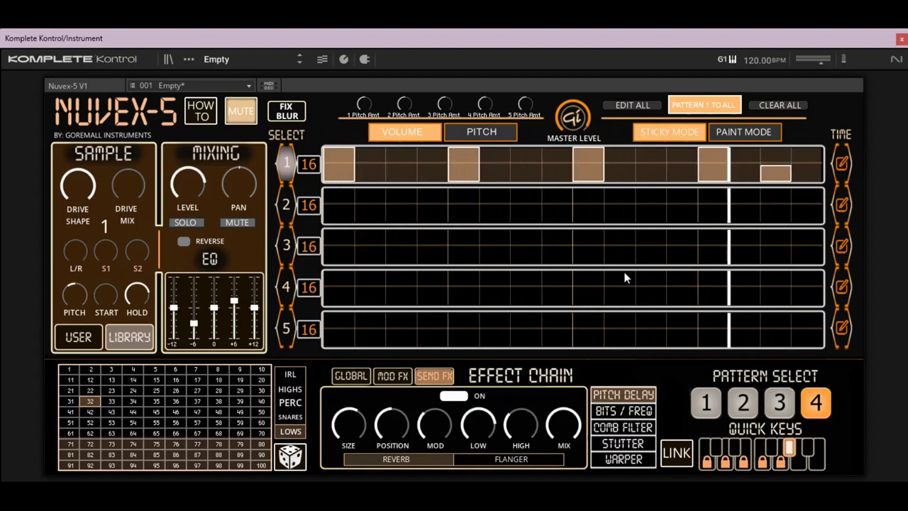
Return to pattern 1 with Pattern 1 to All turned off, and show the global compressor settings.
left_click(719, 106)
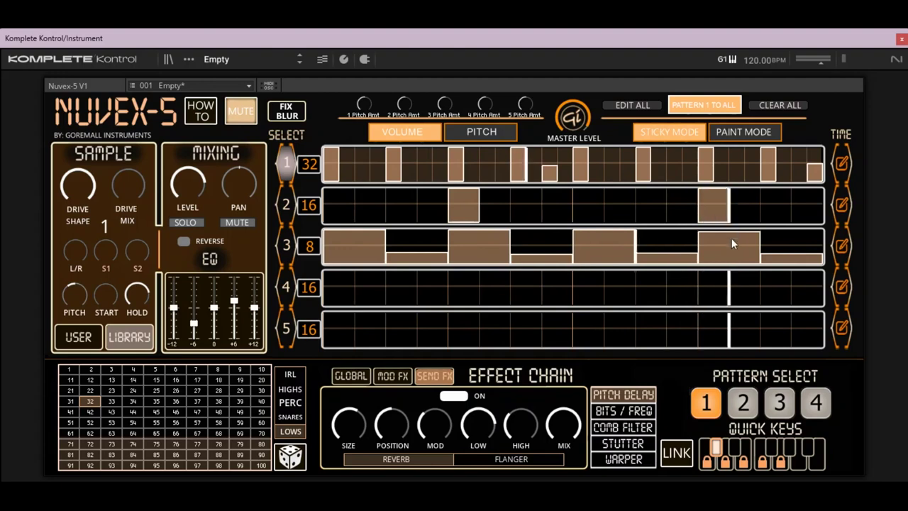
left_click(720, 106)
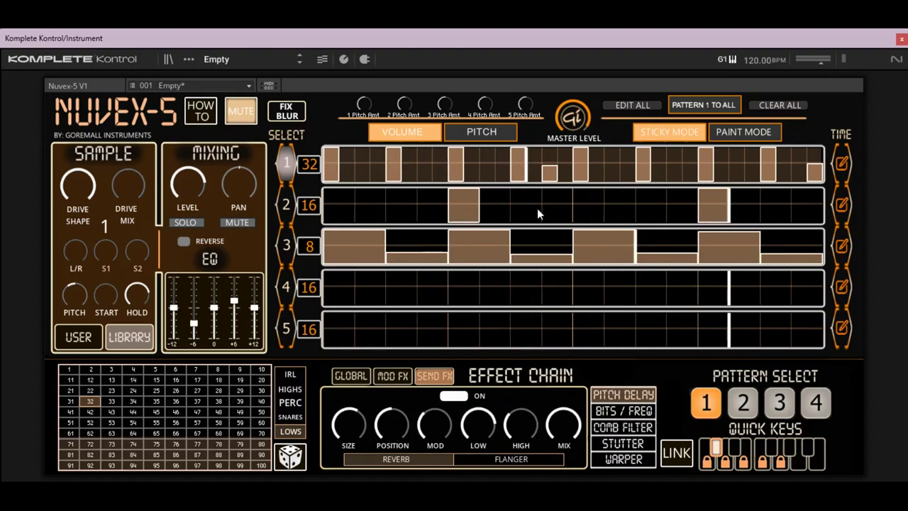
left_click(362, 373)
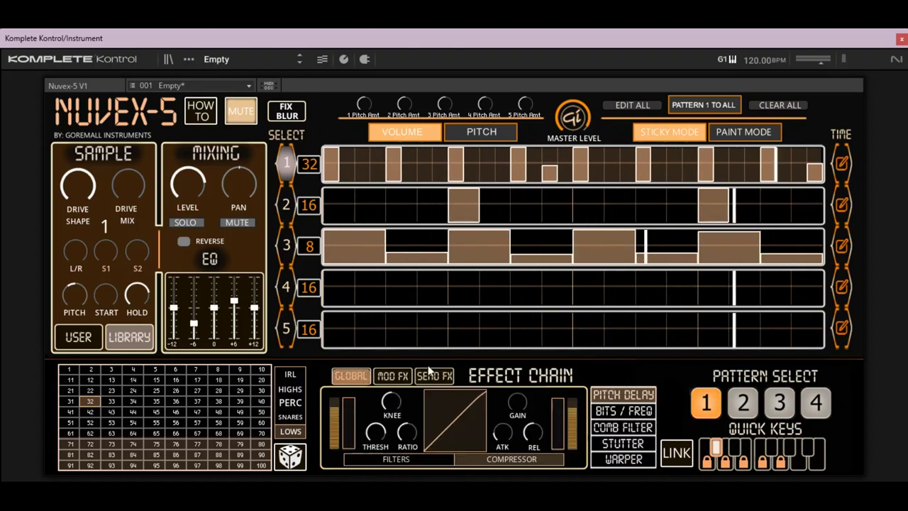
Set the global filter to Bandpass, unmute the instrument and sweep the cutoff while the beat plays.
left_click(414, 459)
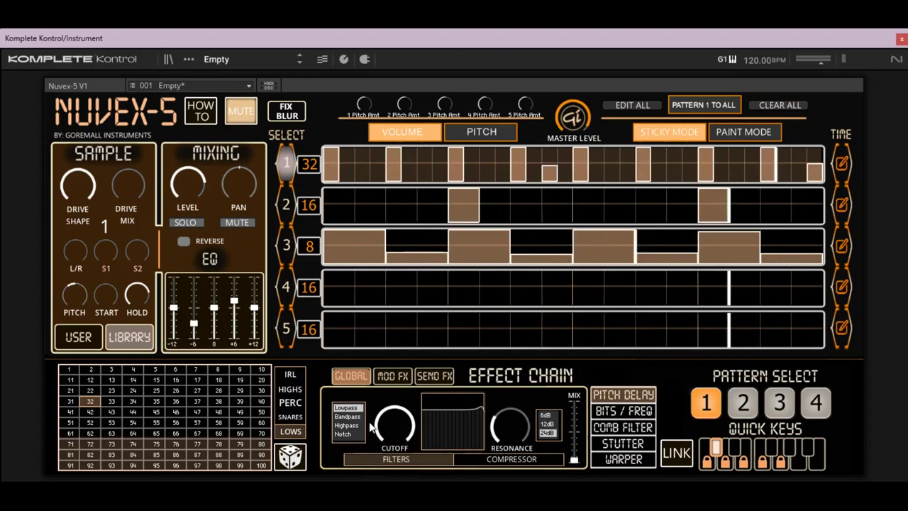
left_click(347, 416)
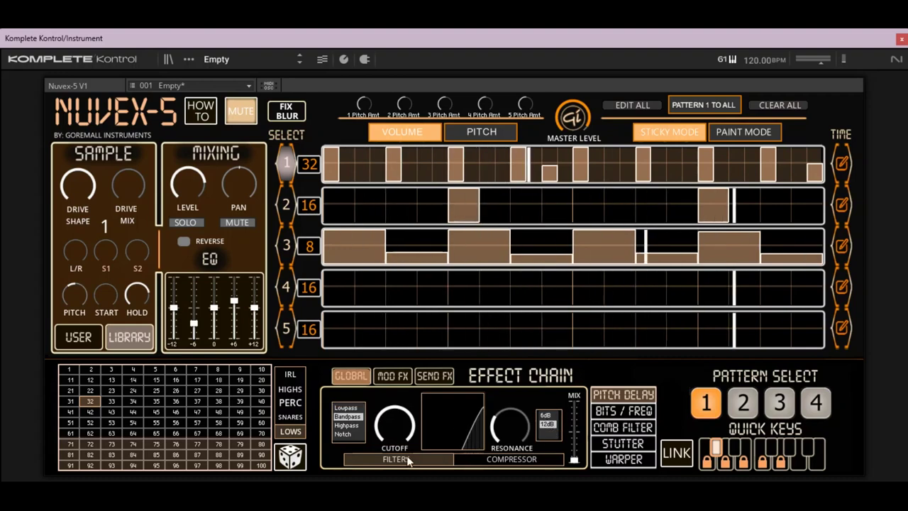
left_click(241, 110)
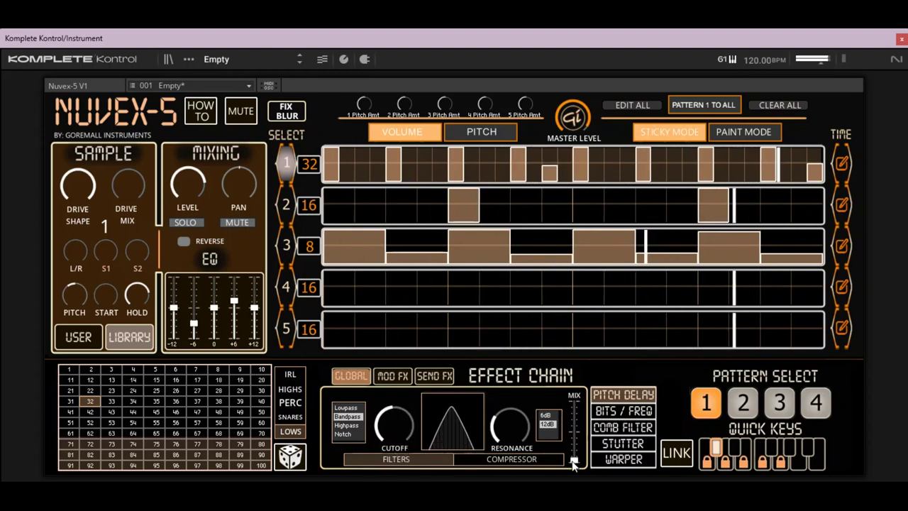
left_click_drag(393, 424, 419, 386)
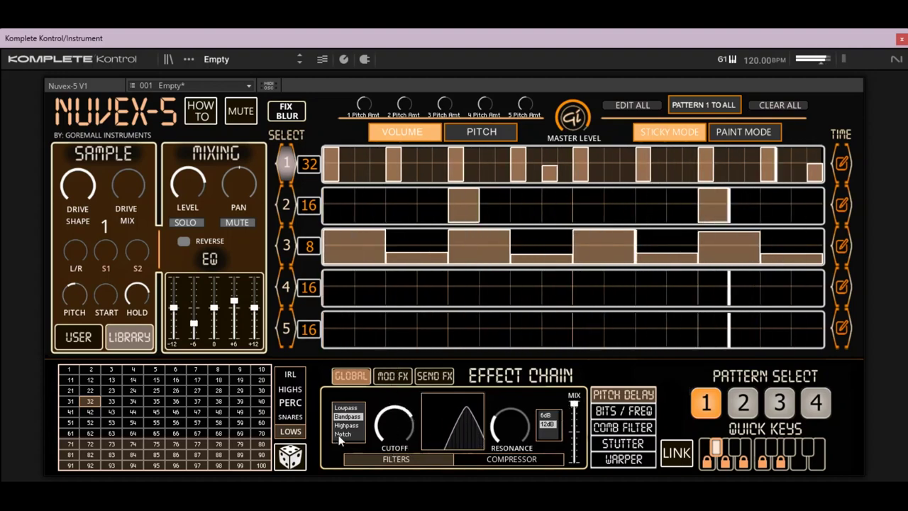
Move the global filter's mix between dry and full to compare the sound, finishing with it fully down.
left_click_drag(574, 404, 574, 460)
left_click_drag(575, 461, 573, 403)
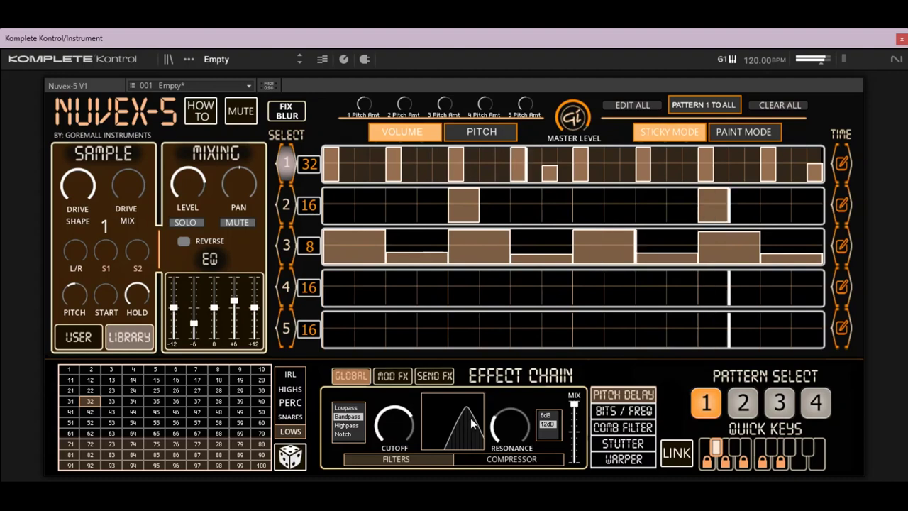
left_click_drag(574, 405, 573, 460)
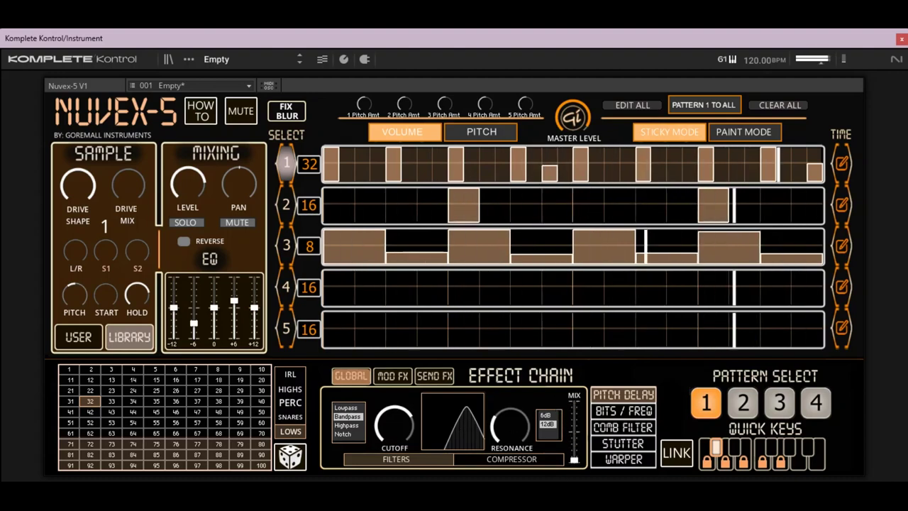
left_click_drag(575, 406, 574, 460)
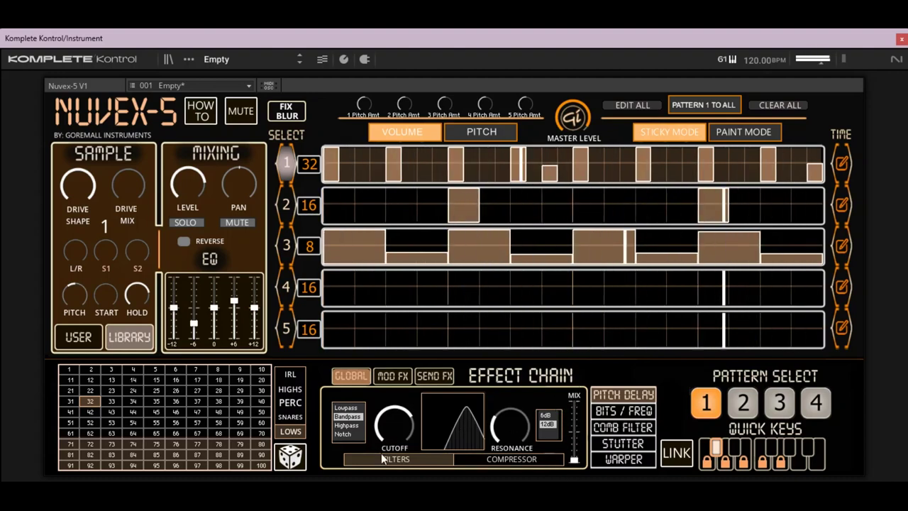
Show the global compressor settings, mute the instrument and return to the global filter settings.
left_click(515, 460)
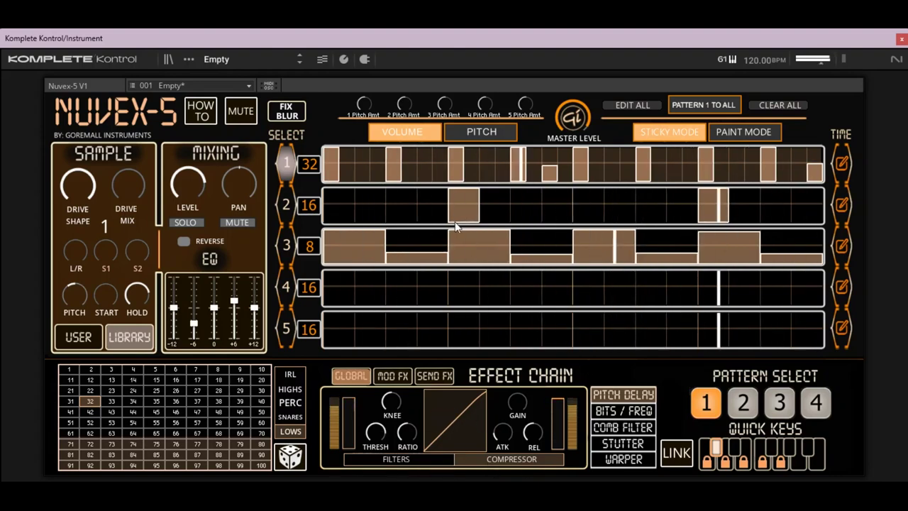
left_click(241, 111)
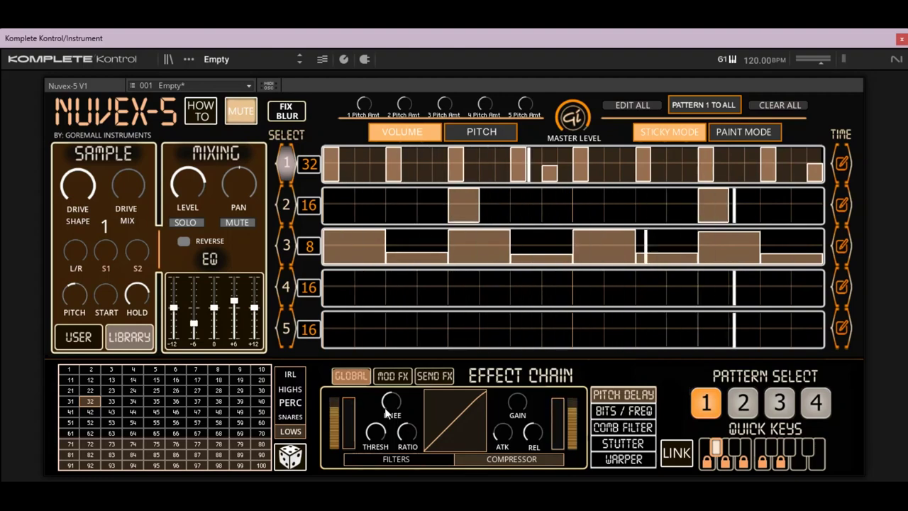
left_click(397, 458)
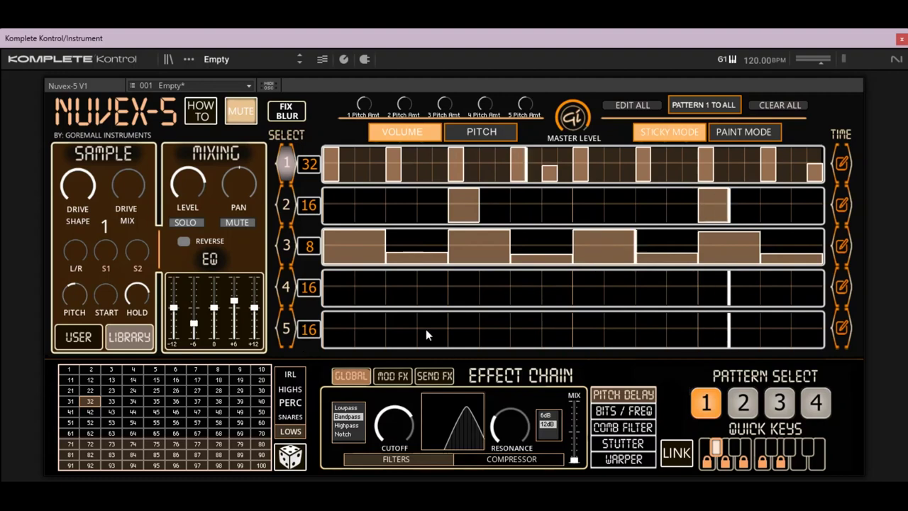
Show the modulation effects one by one: Pitch Delay, Bits / Freq, Comb Filter, Stutter and Warper.
left_click(394, 375)
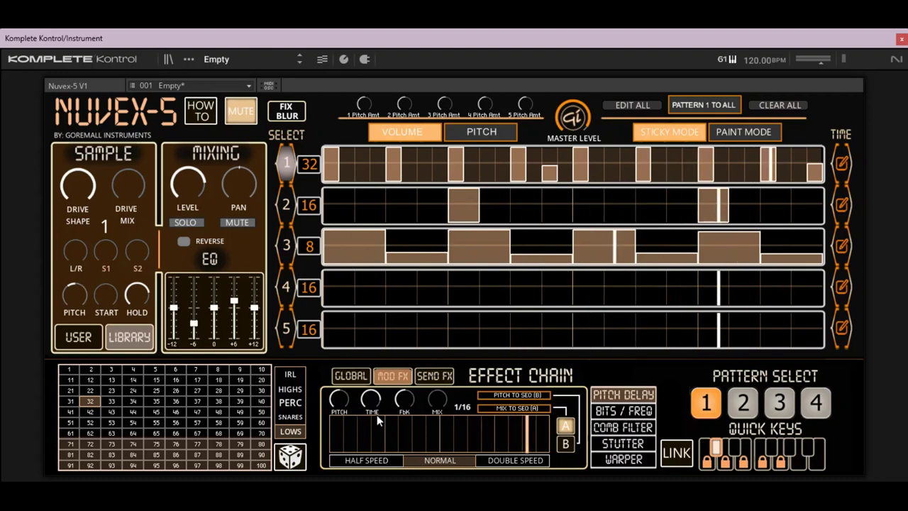
left_click(617, 410)
left_click(614, 395)
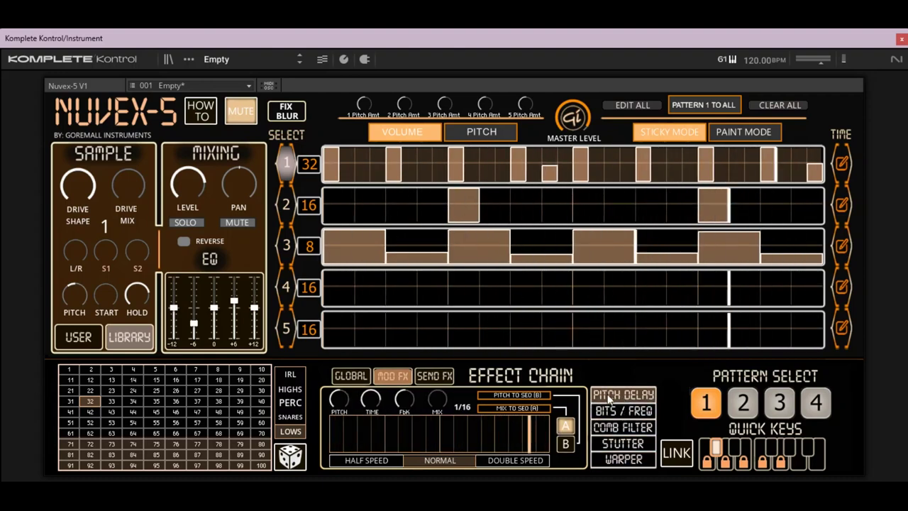
left_click(620, 409)
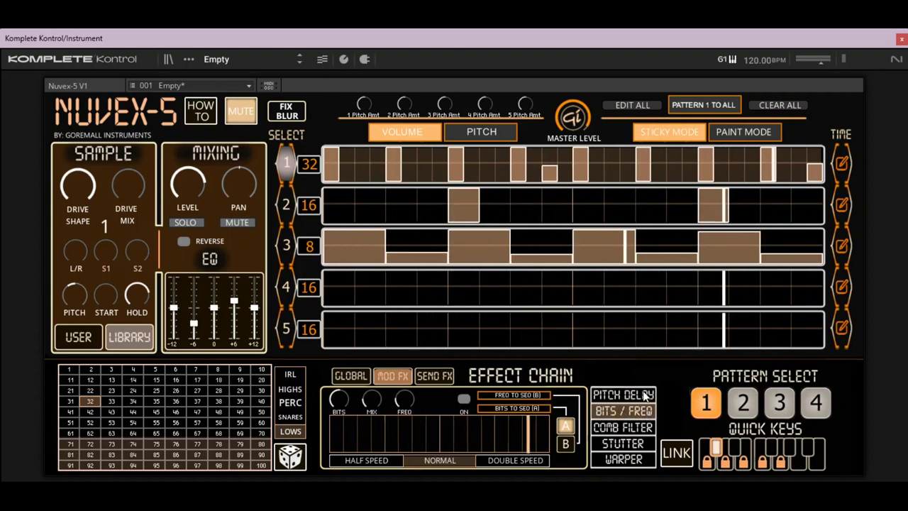
left_click(624, 427)
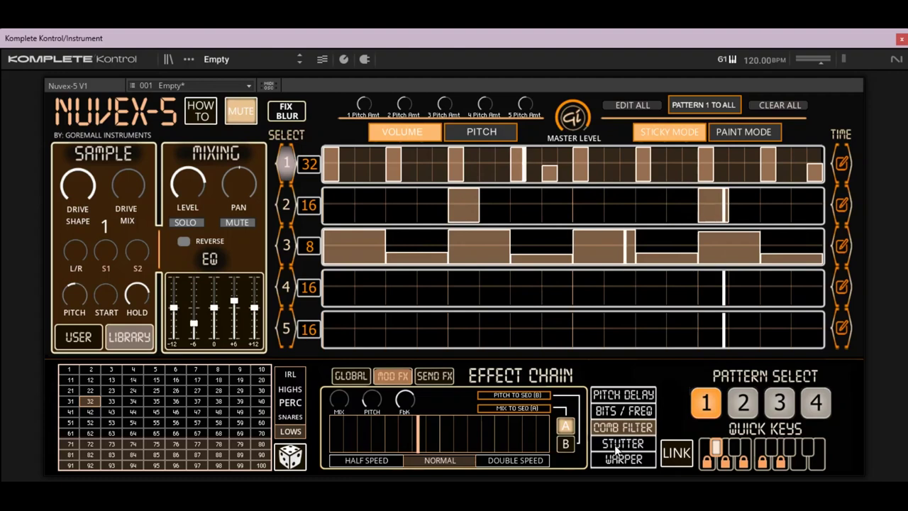
left_click(616, 445)
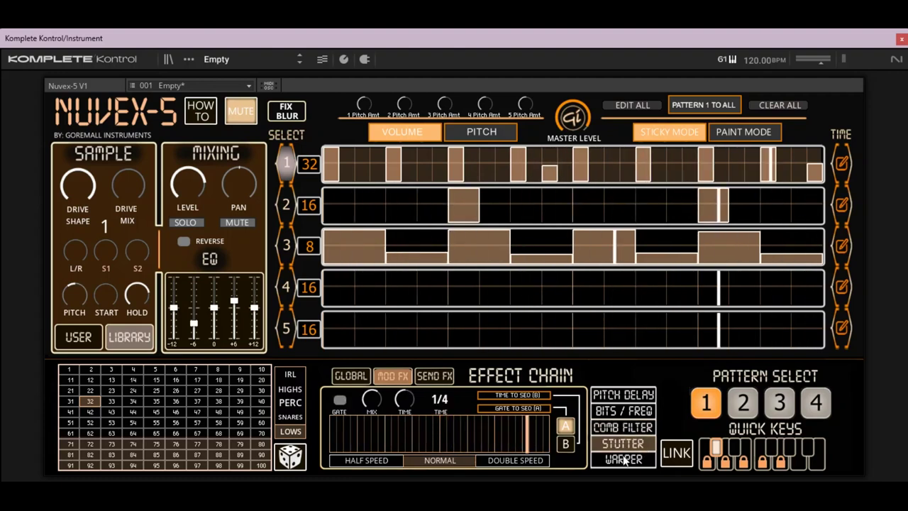
left_click(624, 459)
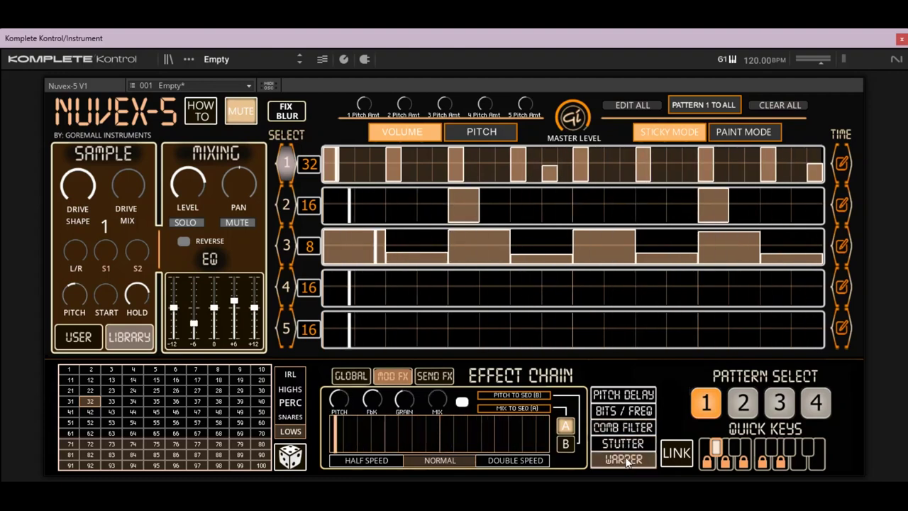
Audition the Pitch Delay on the beat while adjusting its mix amount, and mute the instrument.
left_click(624, 395)
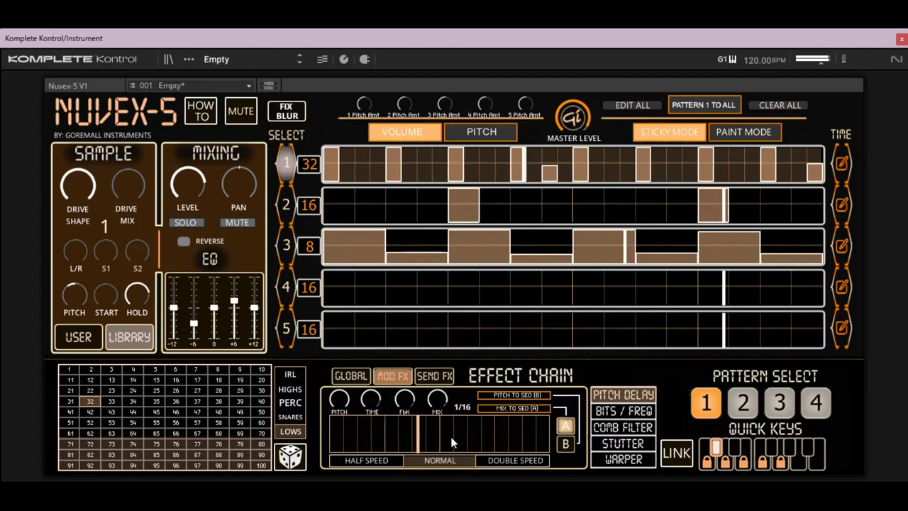
left_click_drag(439, 403, 440, 433)
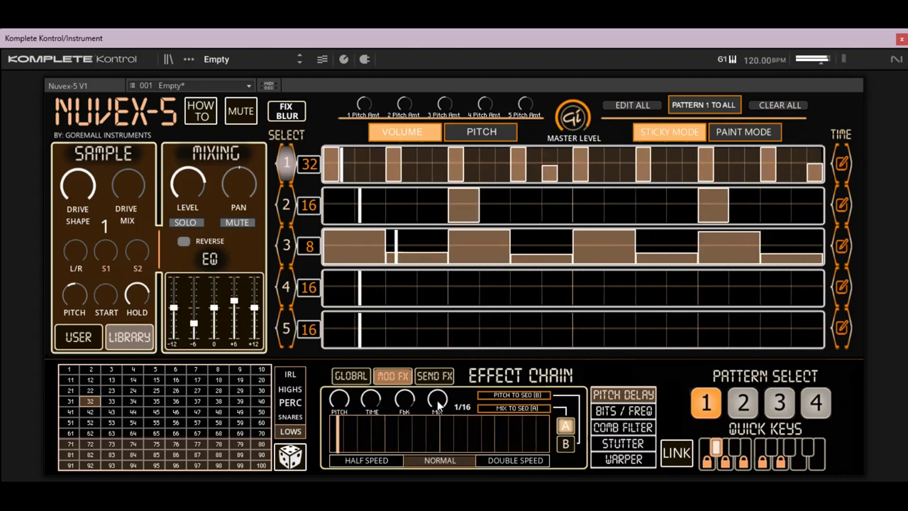
left_click(241, 111)
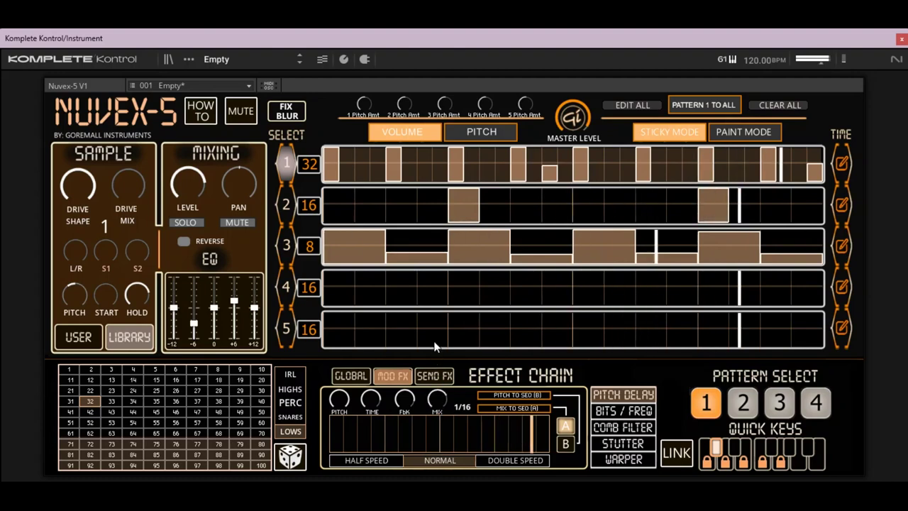
left_click(241, 113)
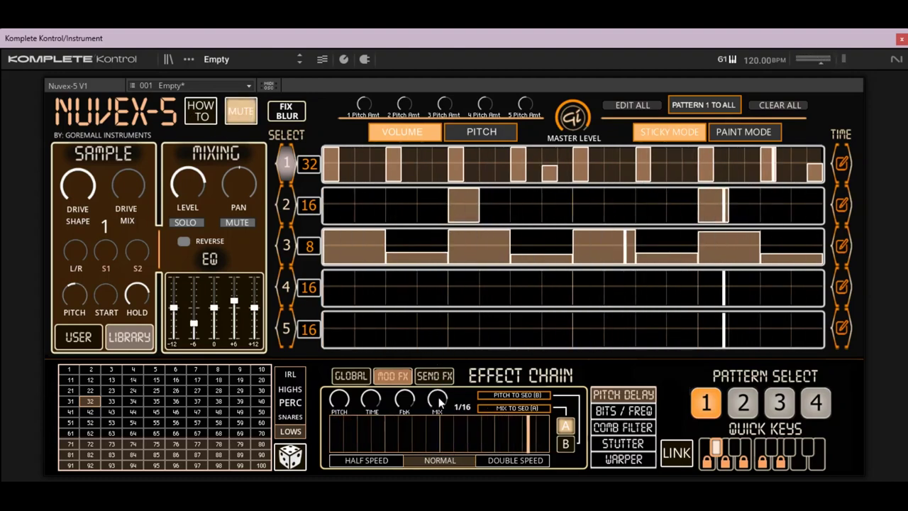
Assign the Pitch Delay's mix to sequencer A, draw full bars on steps 7–8 and a rising ramp on steps 13–16, and audition it.
left_click(405, 460)
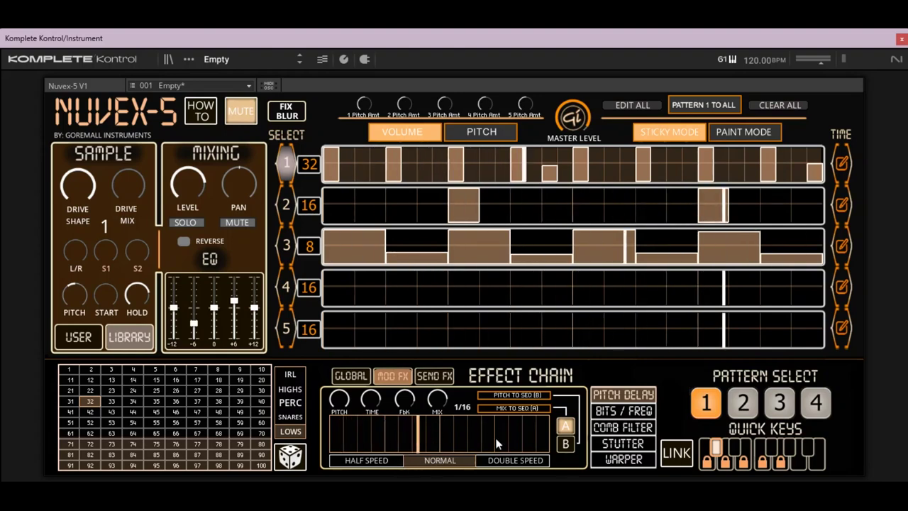
left_click(528, 408)
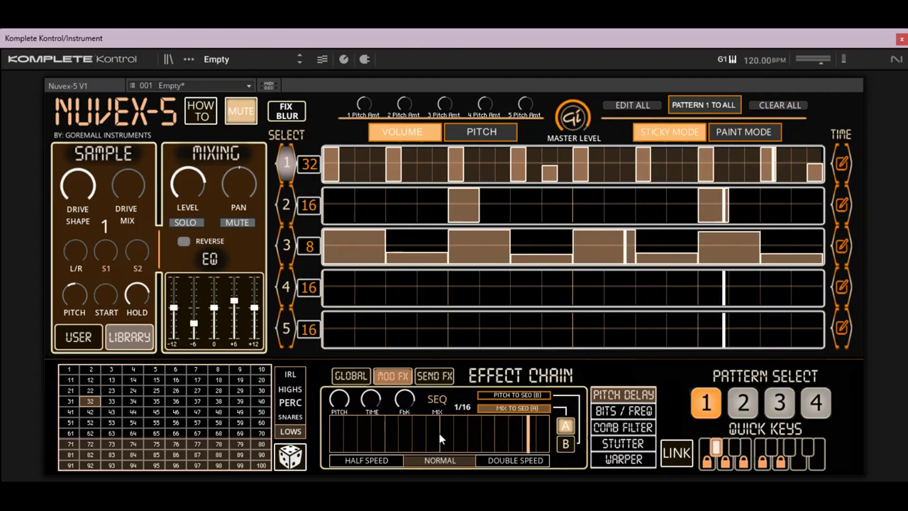
left_click_drag(420, 432, 427, 424)
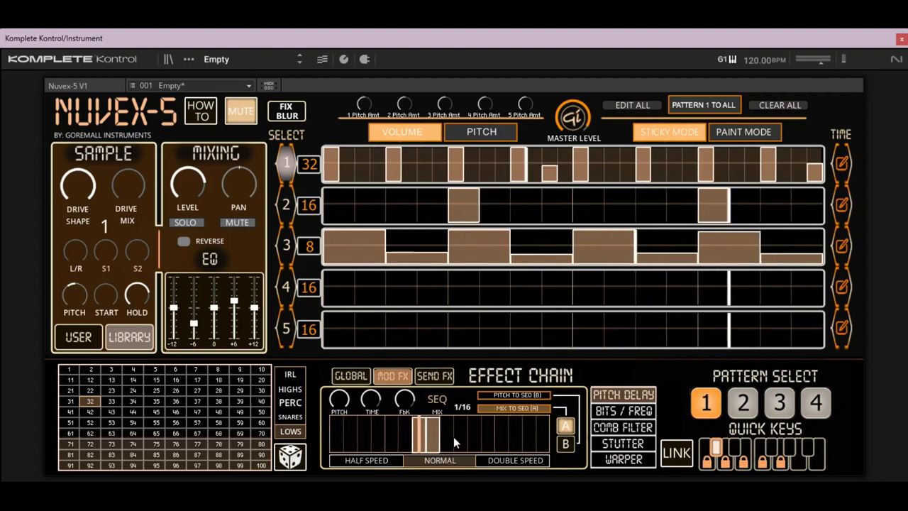
left_click_drag(502, 445, 543, 428)
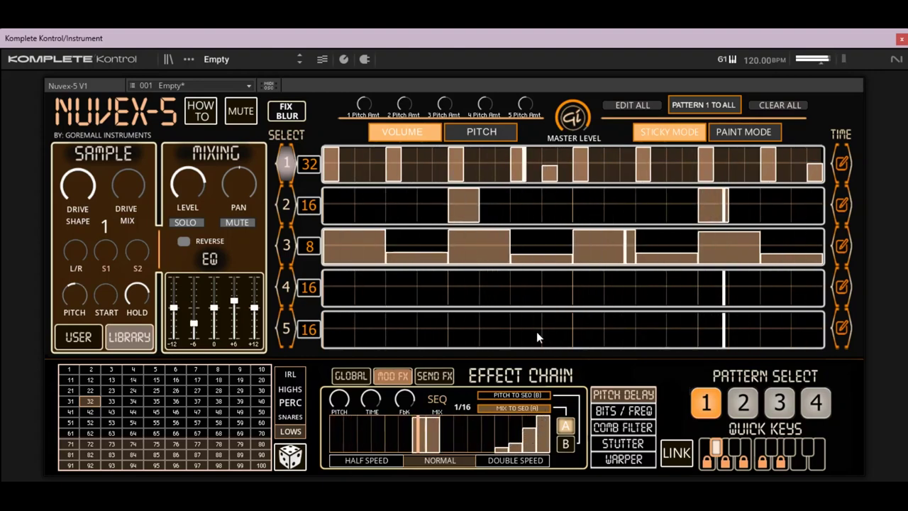
left_click(242, 113)
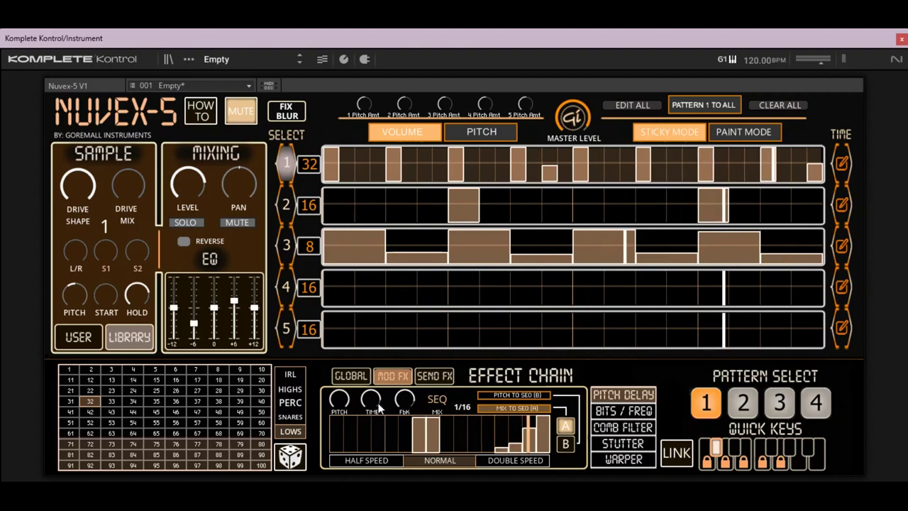
Switch the Pitch Delay's pitch control by sequencer B on and off while auditioning, leaving it on and the instrument muted.
left_click(525, 394)
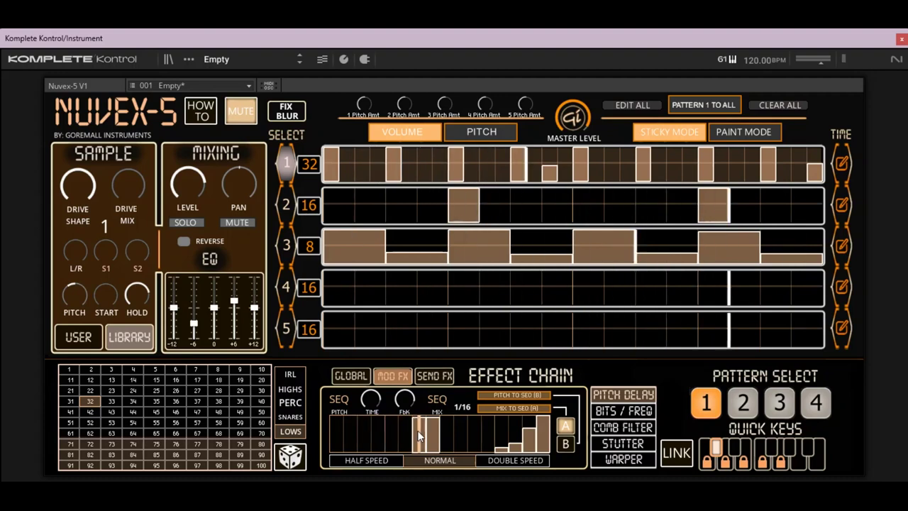
left_click(518, 394)
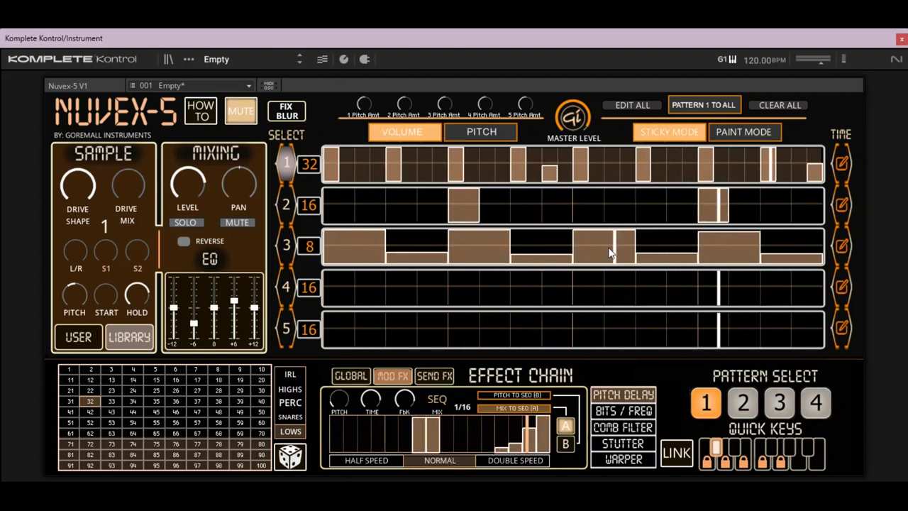
left_click(505, 410)
left_click(241, 112)
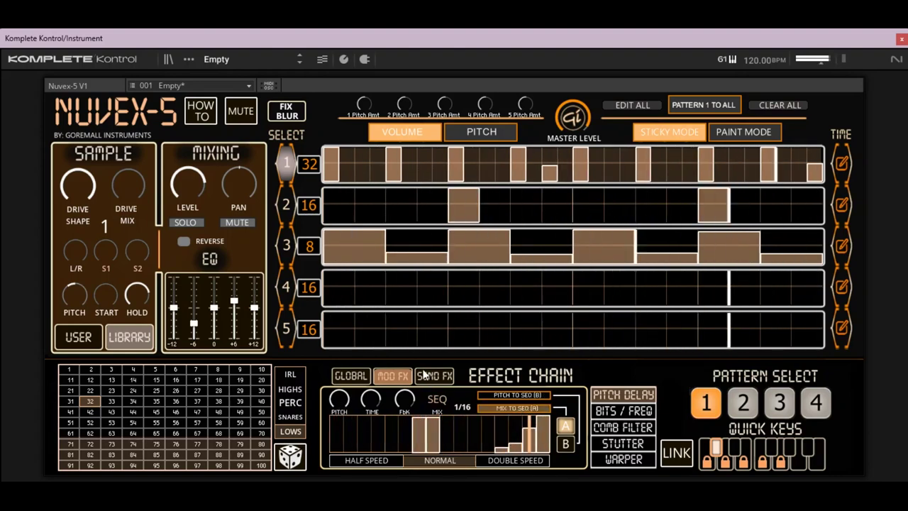
left_click(521, 394)
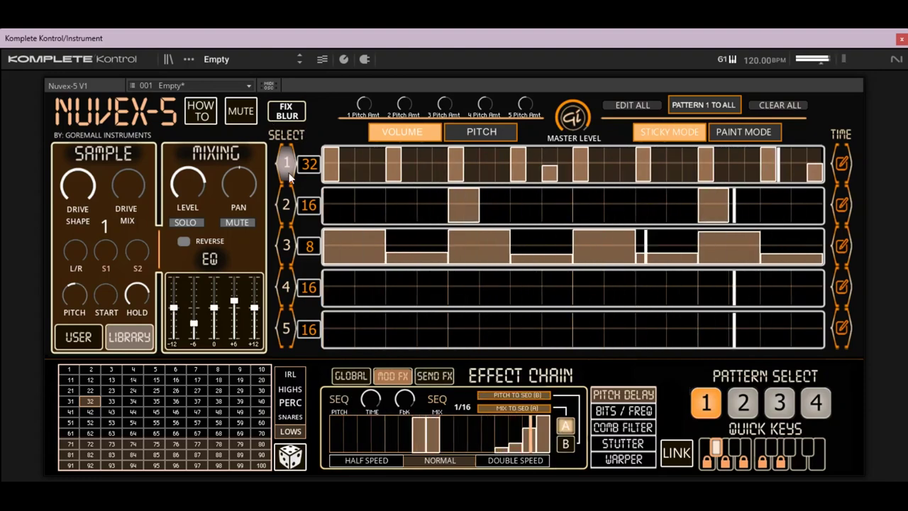
left_click(240, 110)
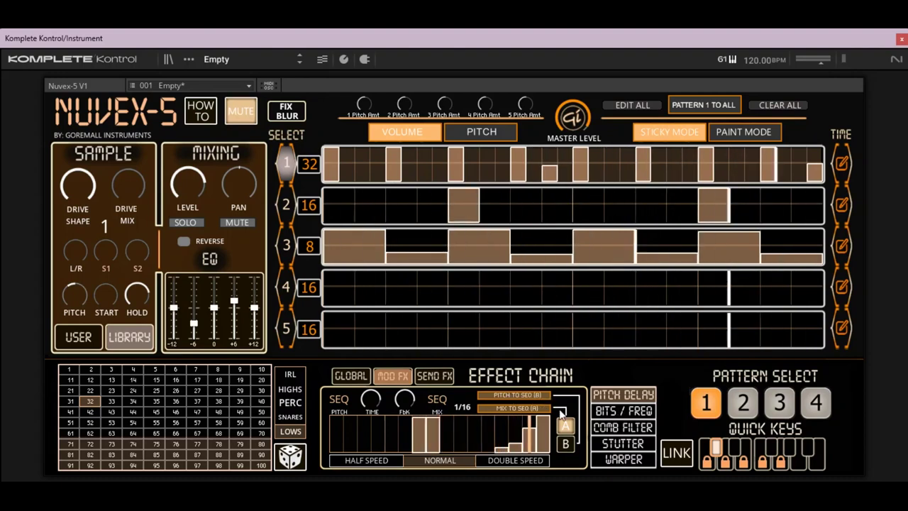
In sequencer B, draw pitch bars on steps 1–4, 8, 10–12 and 14–16, keeping Pitch to SEQ turned on.
left_click(509, 394)
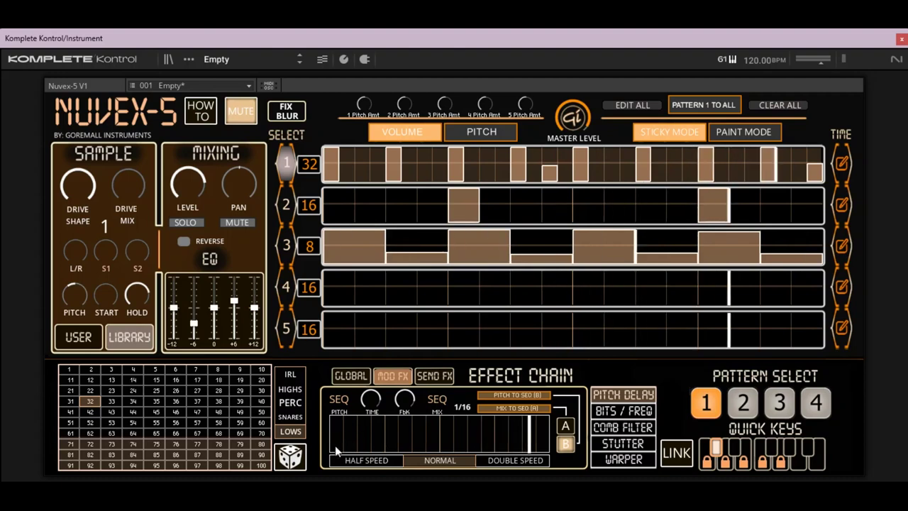
left_click_drag(337, 448, 383, 443)
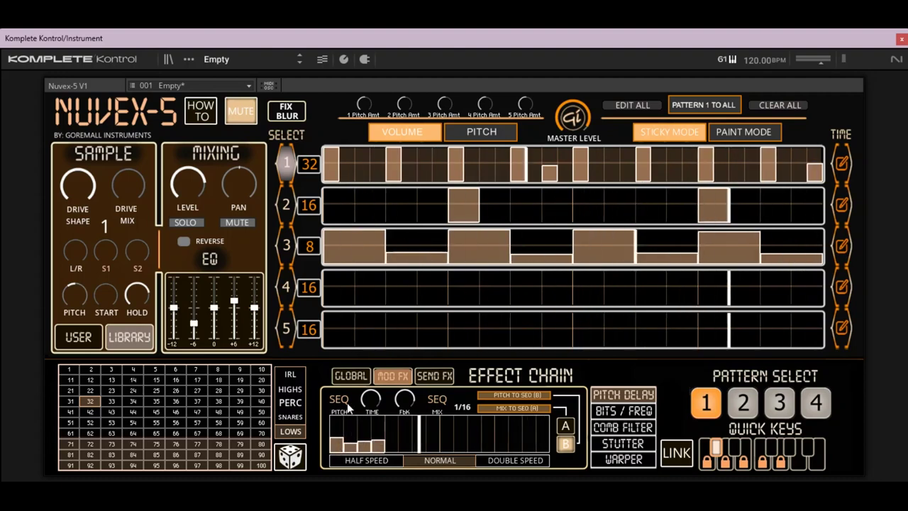
left_click(499, 395)
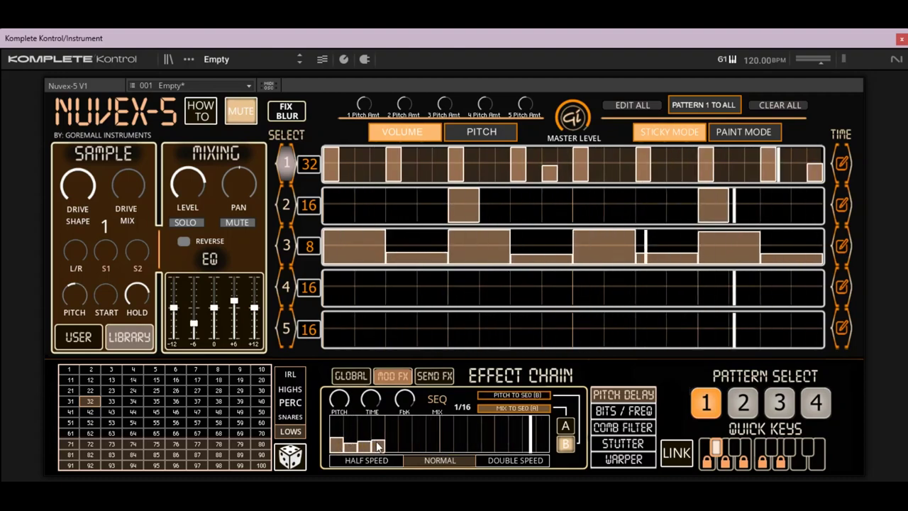
left_click(502, 393)
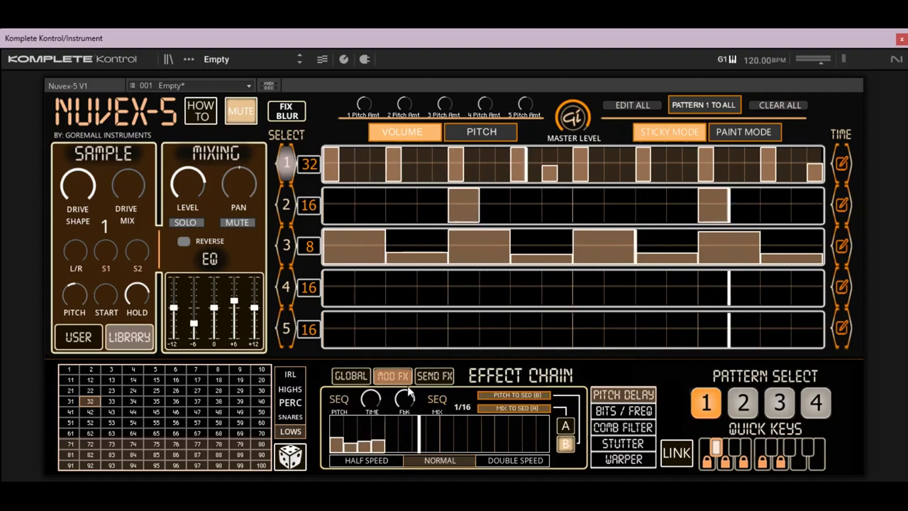
mouse_move(487, 445)
left_mouse_down()
mouse_move(490, 437)
mouse_move(516, 445)
mouse_move(509, 418)
left_mouse_up()
mouse_move(430, 435)
left_mouse_down()
mouse_move(463, 446)
mouse_move(479, 424)
left_mouse_up()
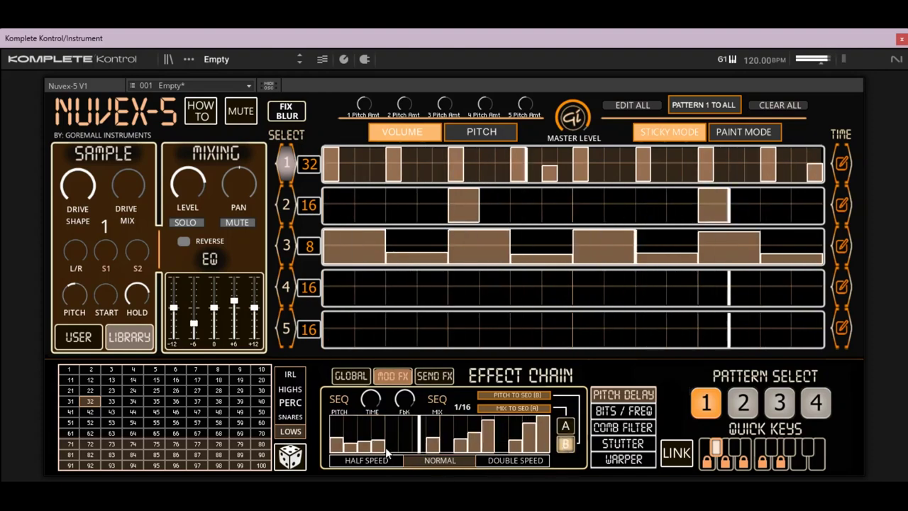
Clear the pitch bars on steps 1–4 and 10–12 in sequencer B, comparing with sequencer A and keeping bars on steps 7–8 and 14–16.
left_click_drag(387, 454, 299, 461)
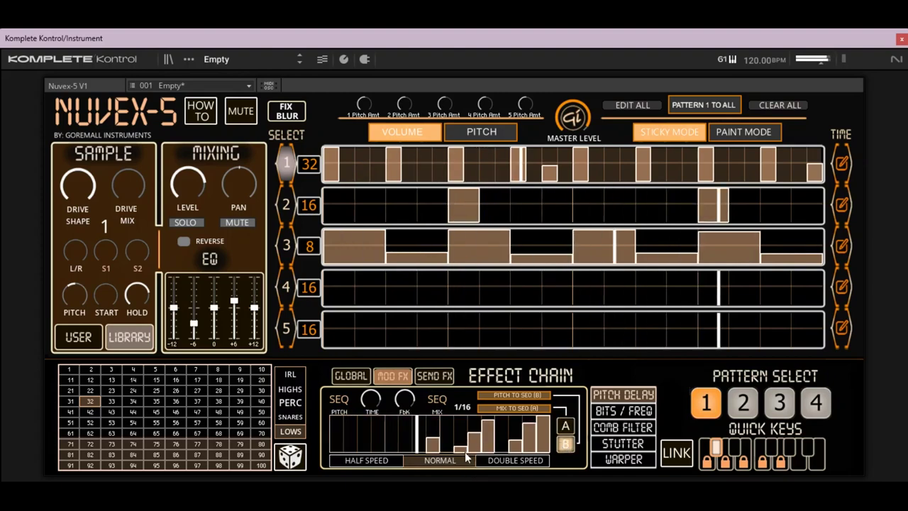
left_click(565, 425)
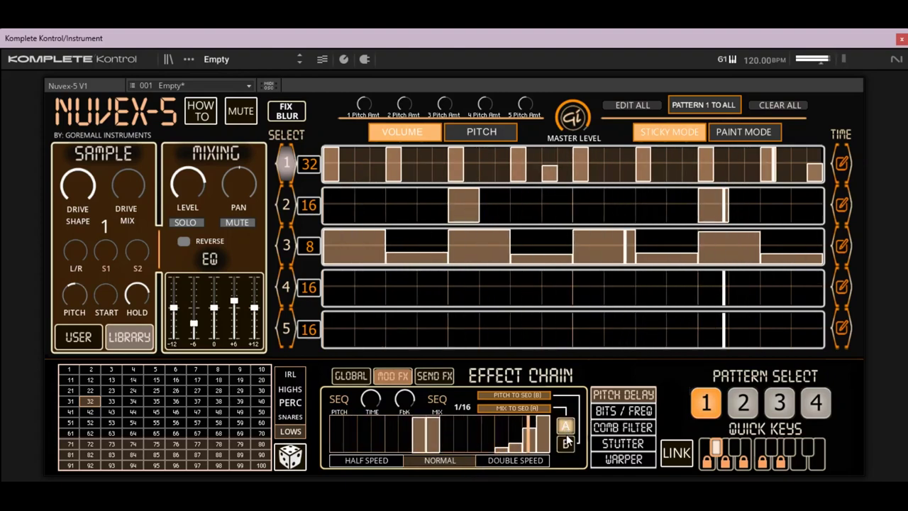
left_click(566, 442)
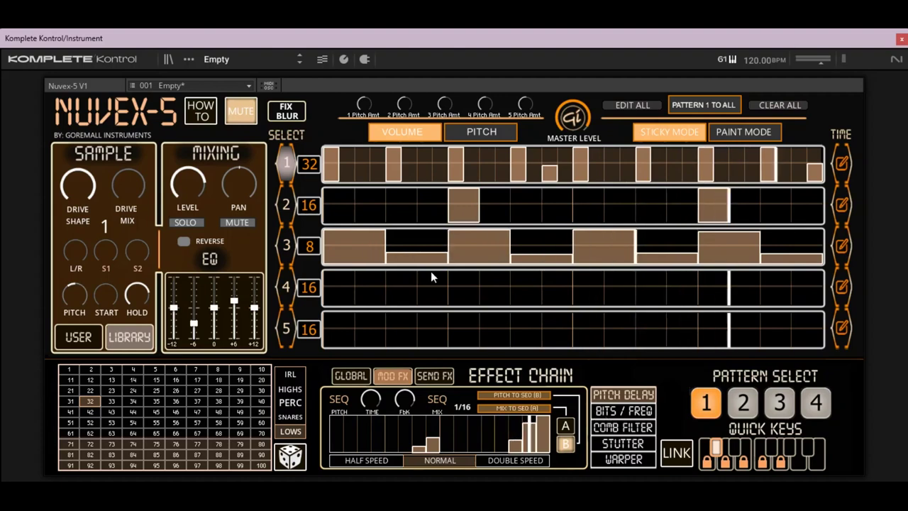
Glance at the Bits/Freq effect, return to the Pitch Delay, unmute the instrument, and audition sequencers A and B at half speed.
left_click(596, 410)
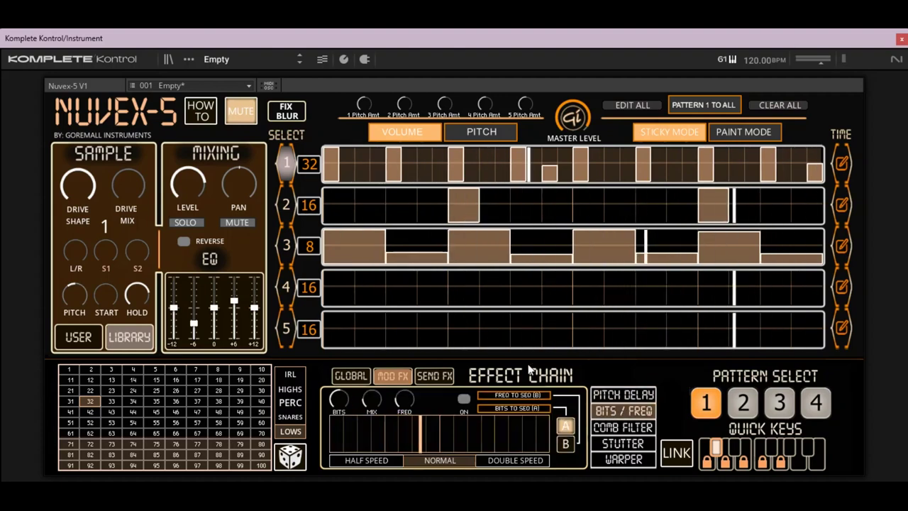
left_click(622, 394)
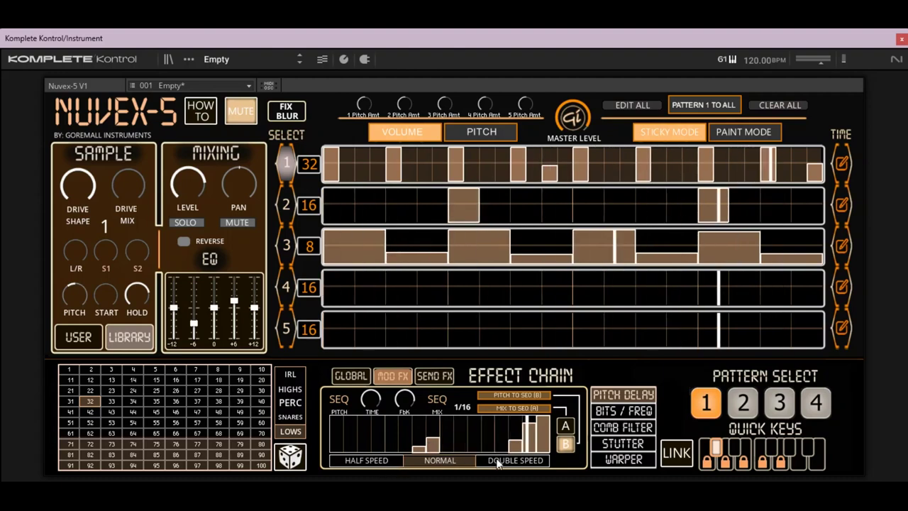
left_click(241, 111)
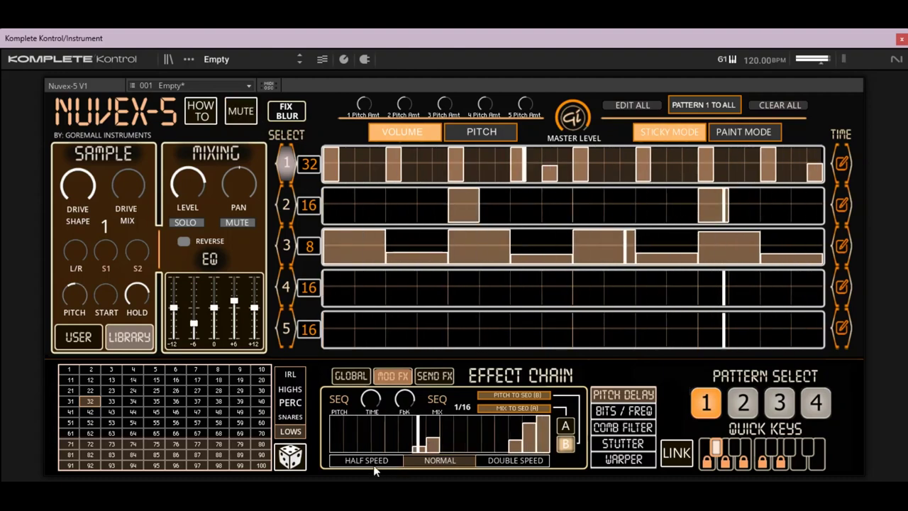
left_click(366, 459)
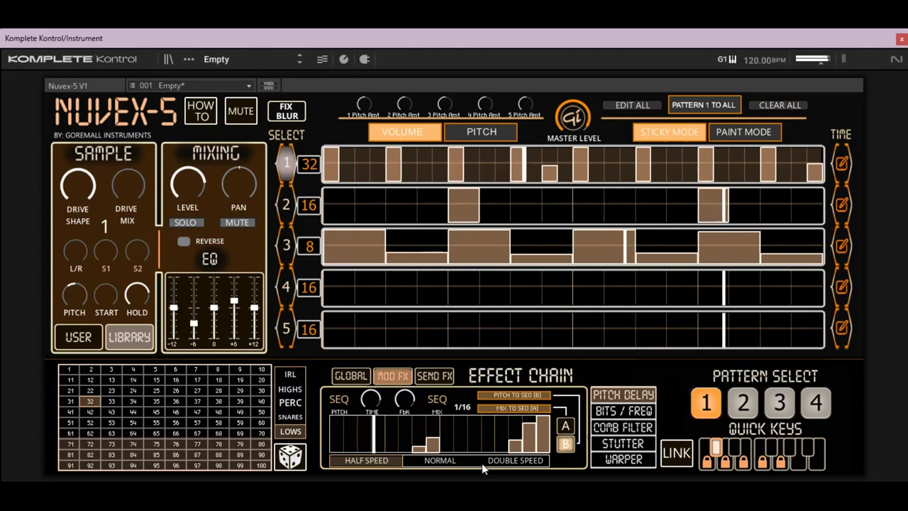
left_click(565, 426)
left_click(372, 462)
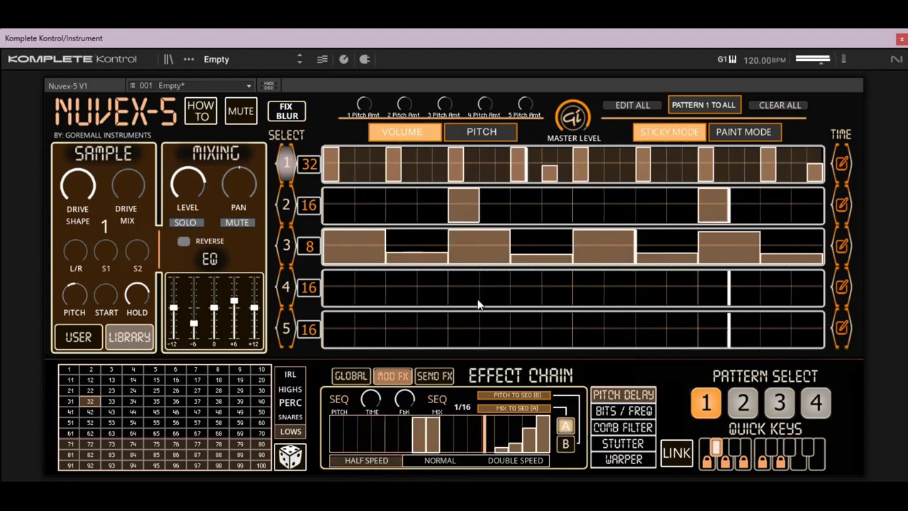
Audition the Pitch Delay sequencers at double speed, then return sequencer A to normal speed and mute the instrument.
left_click(516, 462)
left_click(565, 444)
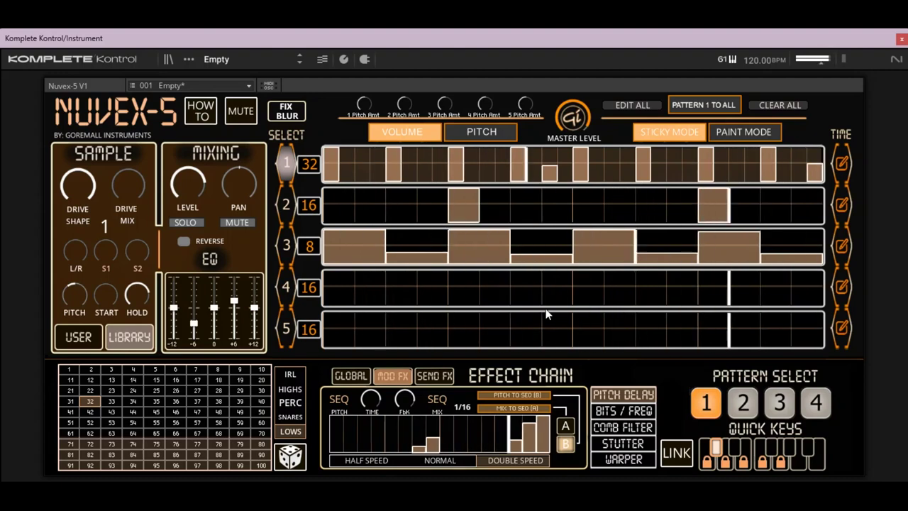
left_click(565, 426)
left_click(439, 461)
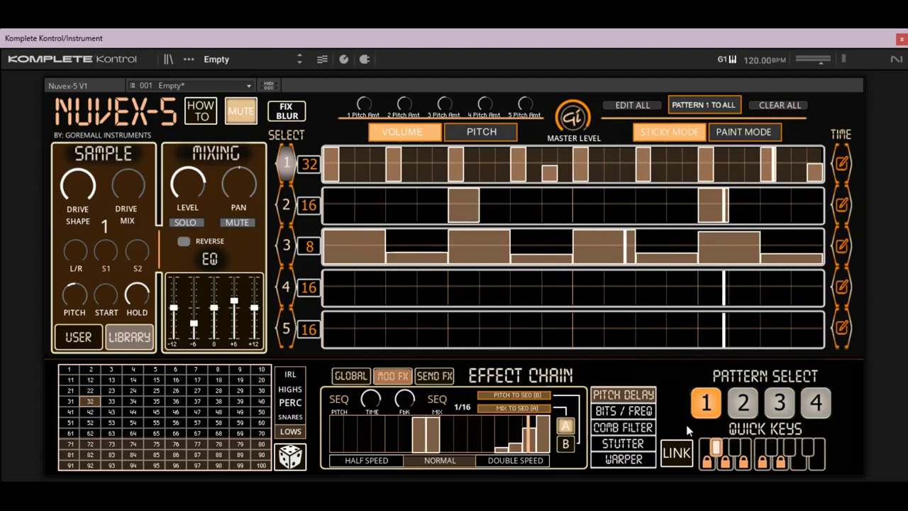
Assign the Stutter's gate to sequencer A, set its time to 1/8, and draw full gate bars on steps 19–20 and 23–26.
left_click(622, 444)
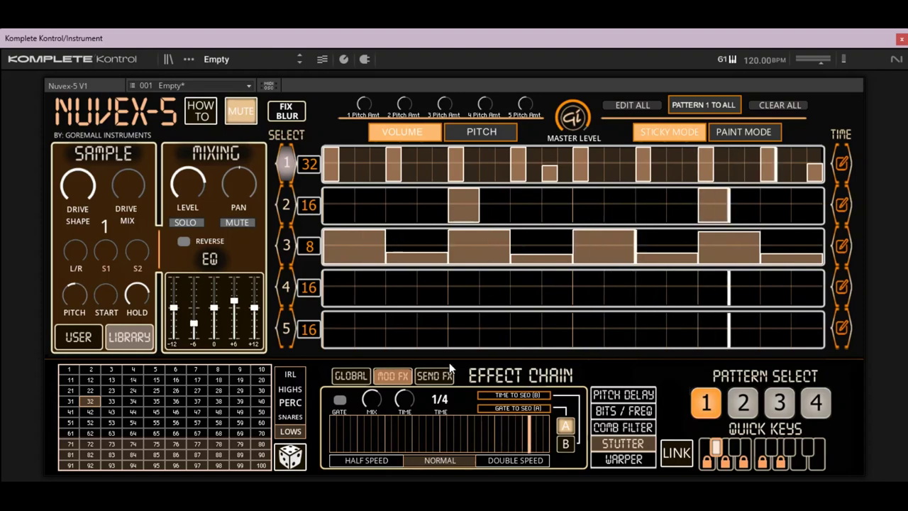
left_click(502, 407)
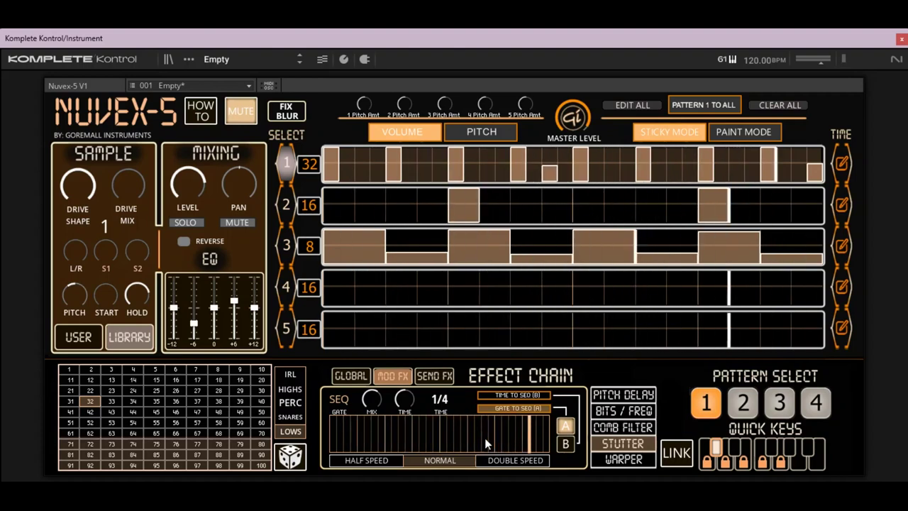
mouse_move(405, 401)
left_mouse_down()
mouse_move(403, 416)
mouse_move(403, 395)
left_mouse_up()
left_click(465, 425)
left_click(486, 426)
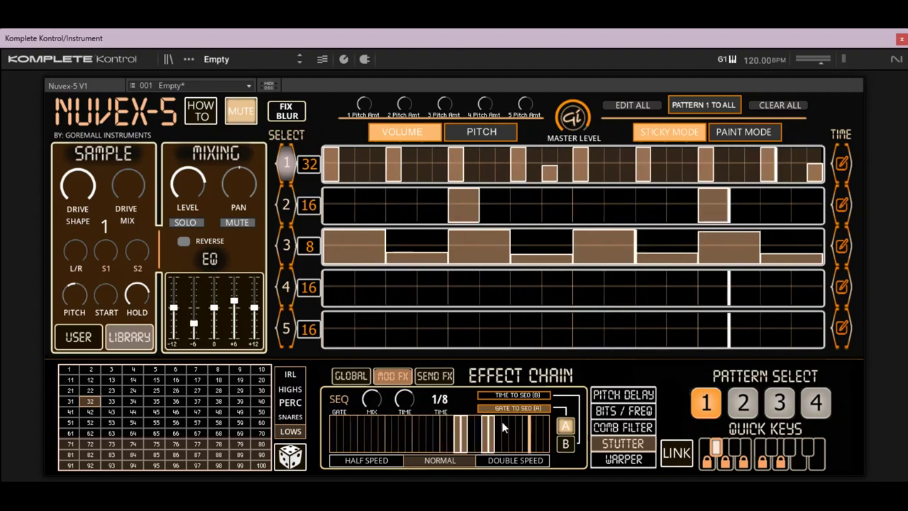
Unmute the instrument, add Stutter gate bars on steps 30–31, and set the Stutter time to 1/16 while auditioning.
left_click(244, 114)
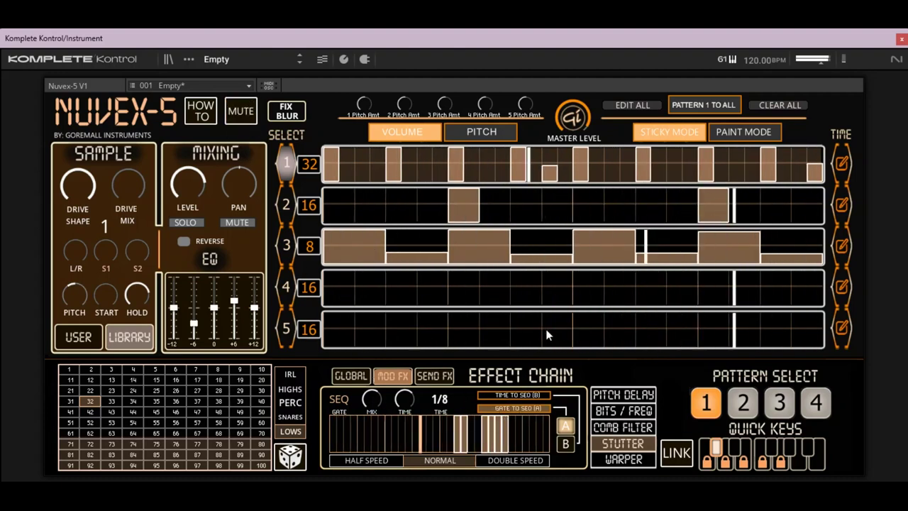
left_click(534, 426)
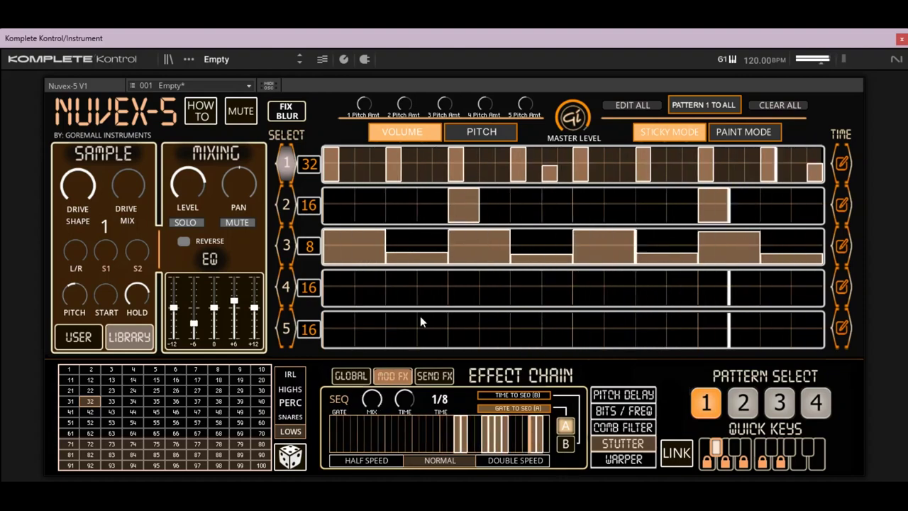
left_click_drag(402, 410, 402, 401)
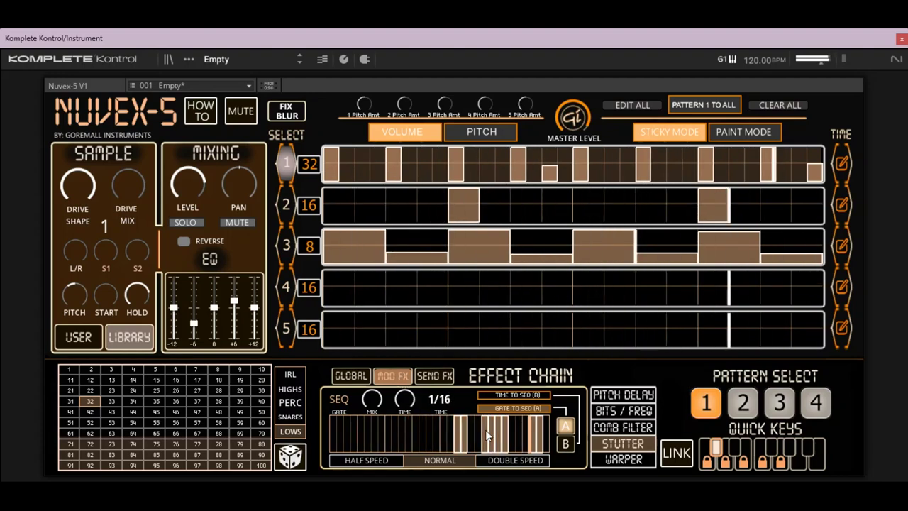
Assign the Stutter's time to sequencer B, draw bars of varied height on steps 2–16, and raise steps 15–16 to full.
left_click(507, 397)
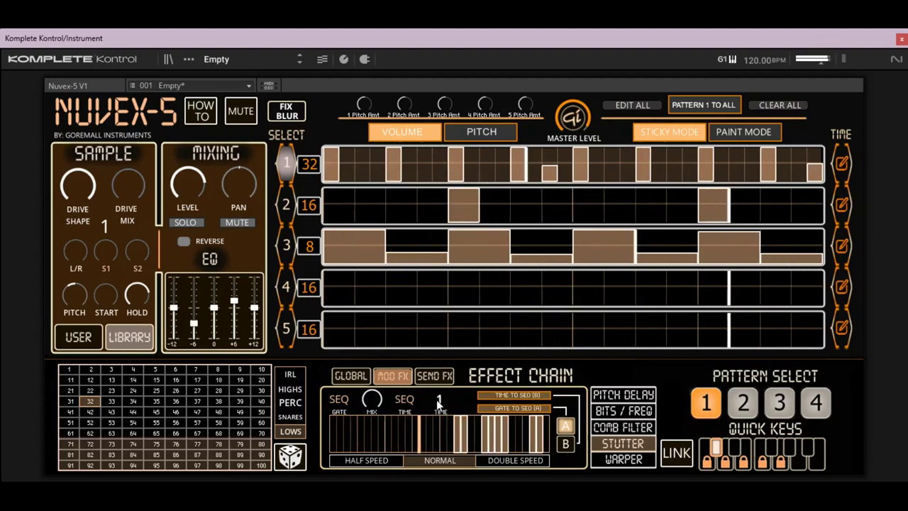
left_click(565, 444)
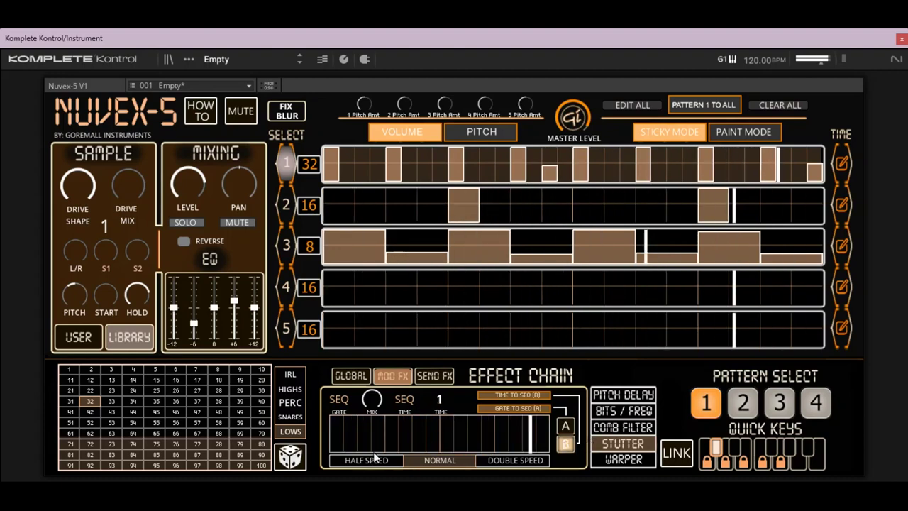
mouse_move(356, 447)
left_mouse_down()
mouse_move(480, 440)
mouse_move(543, 427)
left_mouse_up()
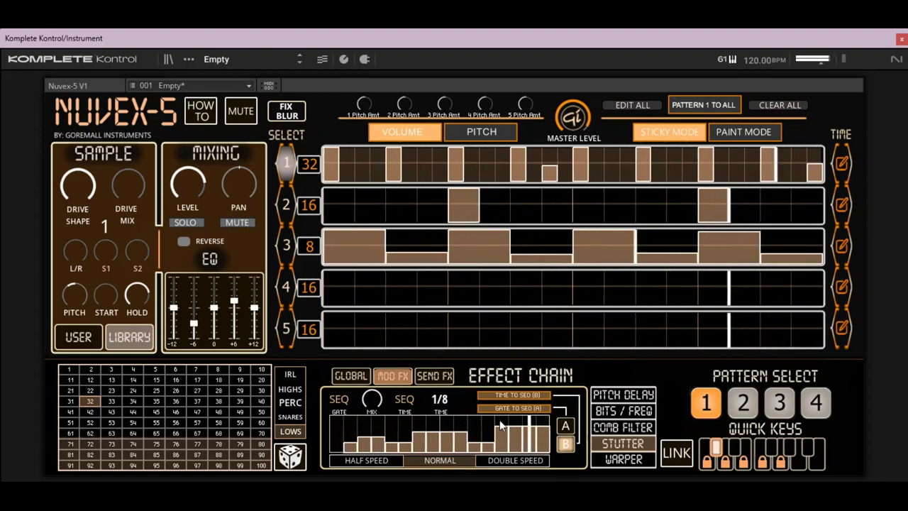
left_click_drag(499, 425, 542, 421)
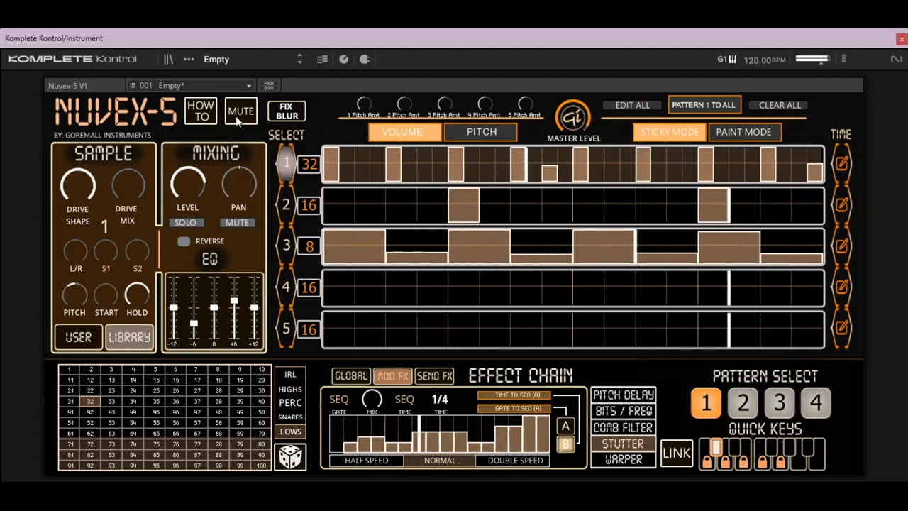
With the instrument muted, turn on LINK for the modulation effects and consult the Using Quick Keys help page.
left_click(610, 428)
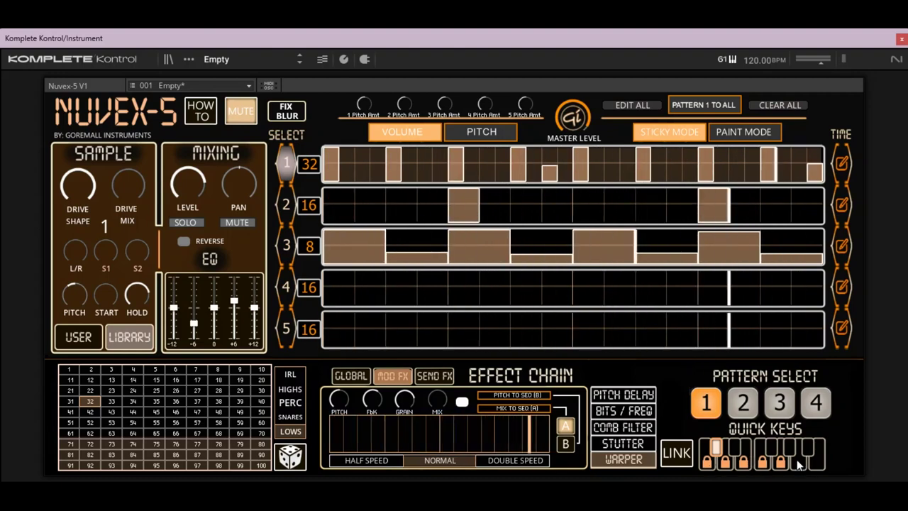
left_click(675, 457)
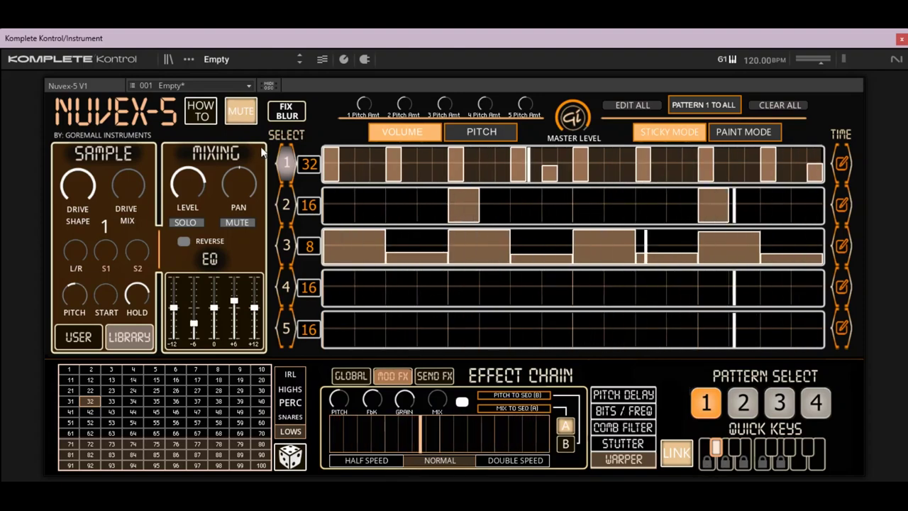
left_click(619, 397)
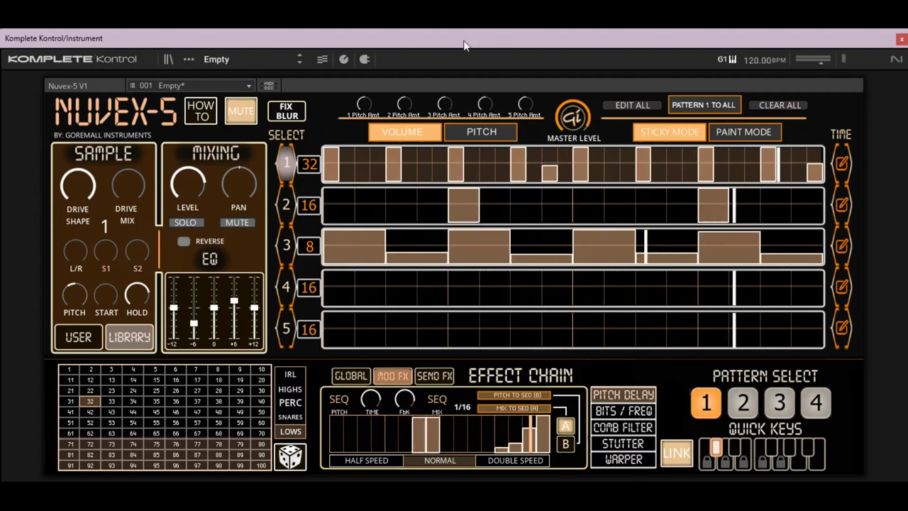
left_click(201, 118)
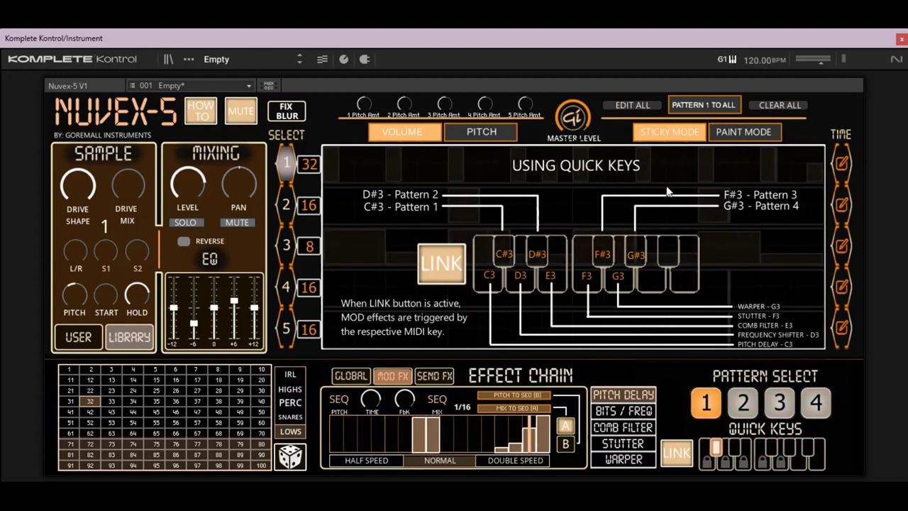
left_click(190, 118)
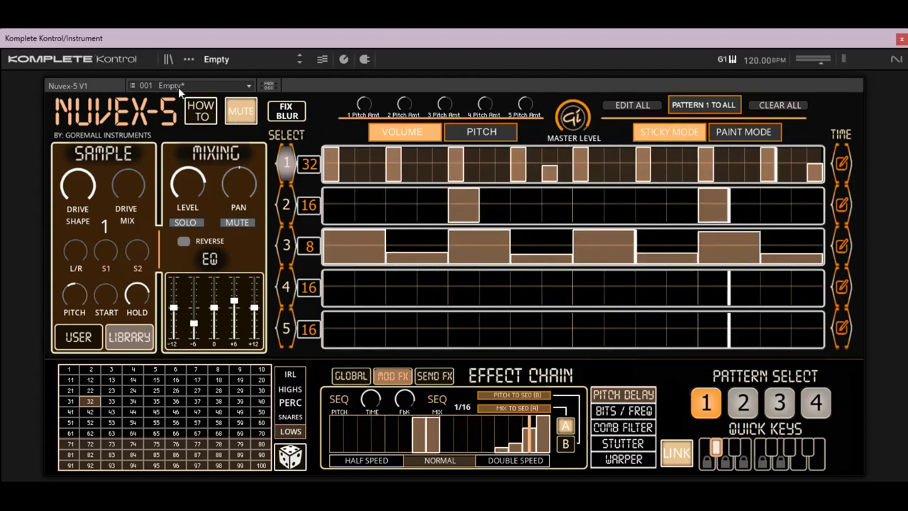
Load the preset 14 - [DANCE] Forcefield [LINK] and show its modulation effects.
left_click(226, 85)
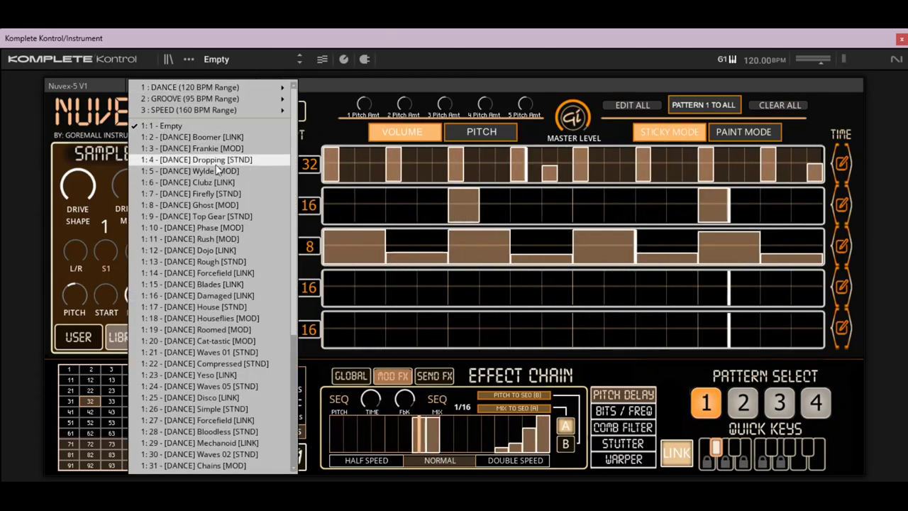
left_click(232, 274)
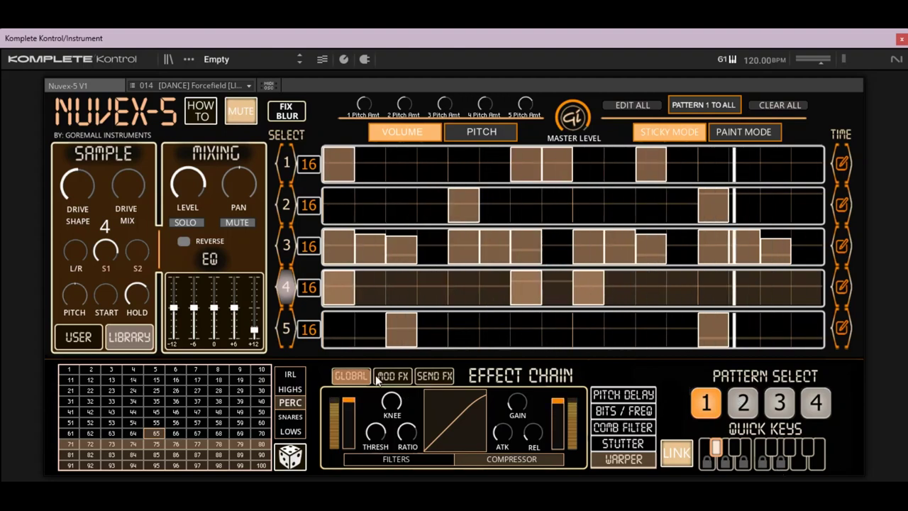
left_click(398, 378)
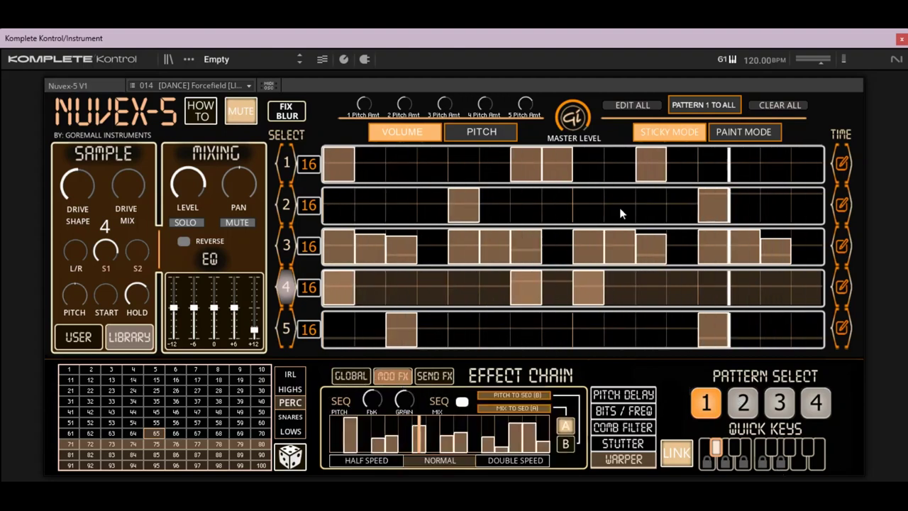
Unmute and audition the preset's patterns with the key-linked effects, view the Bits/Freq sequence, and mute the instrument again.
left_click(242, 106)
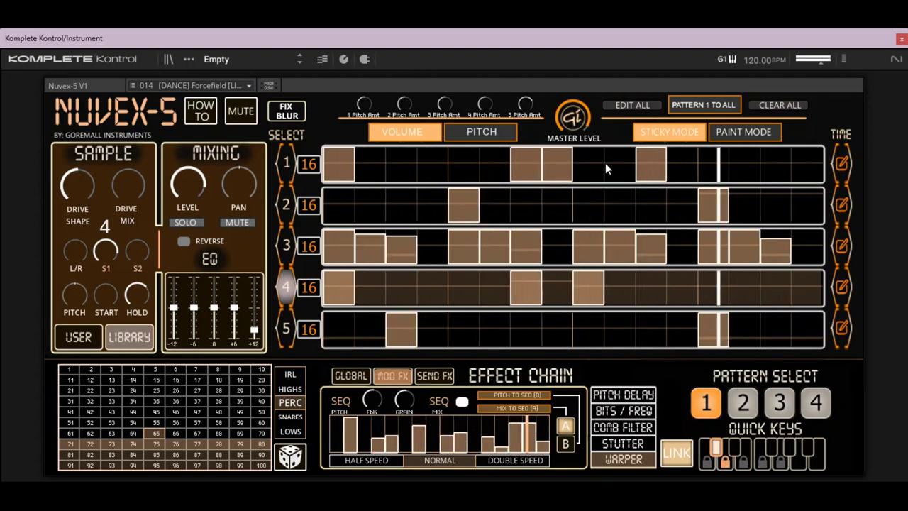
left_click(622, 413)
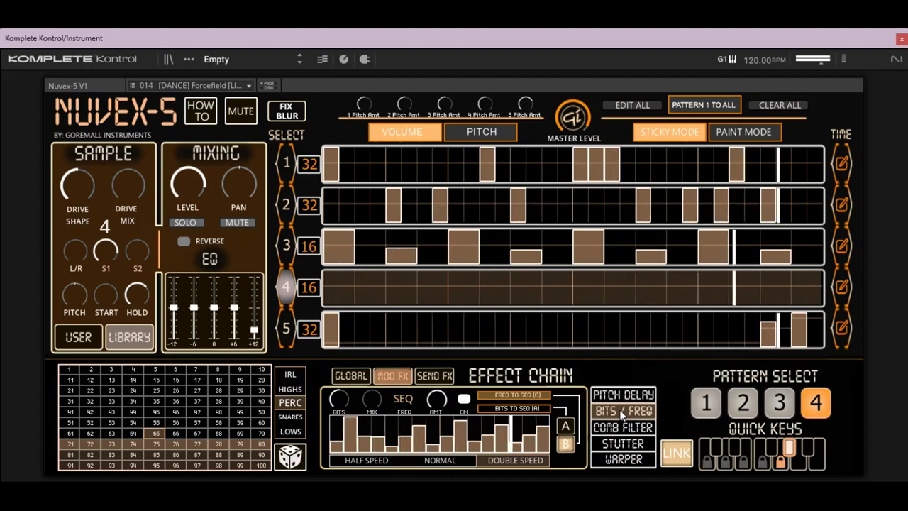
left_click(241, 112)
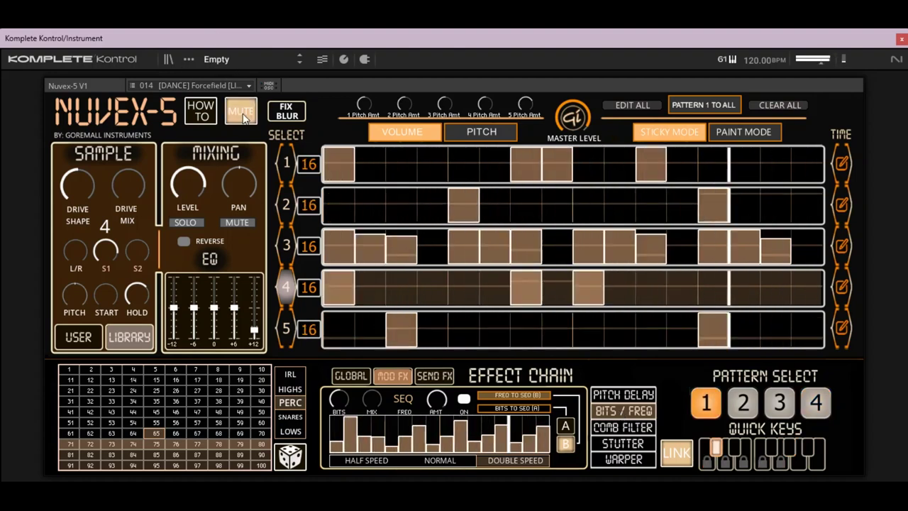